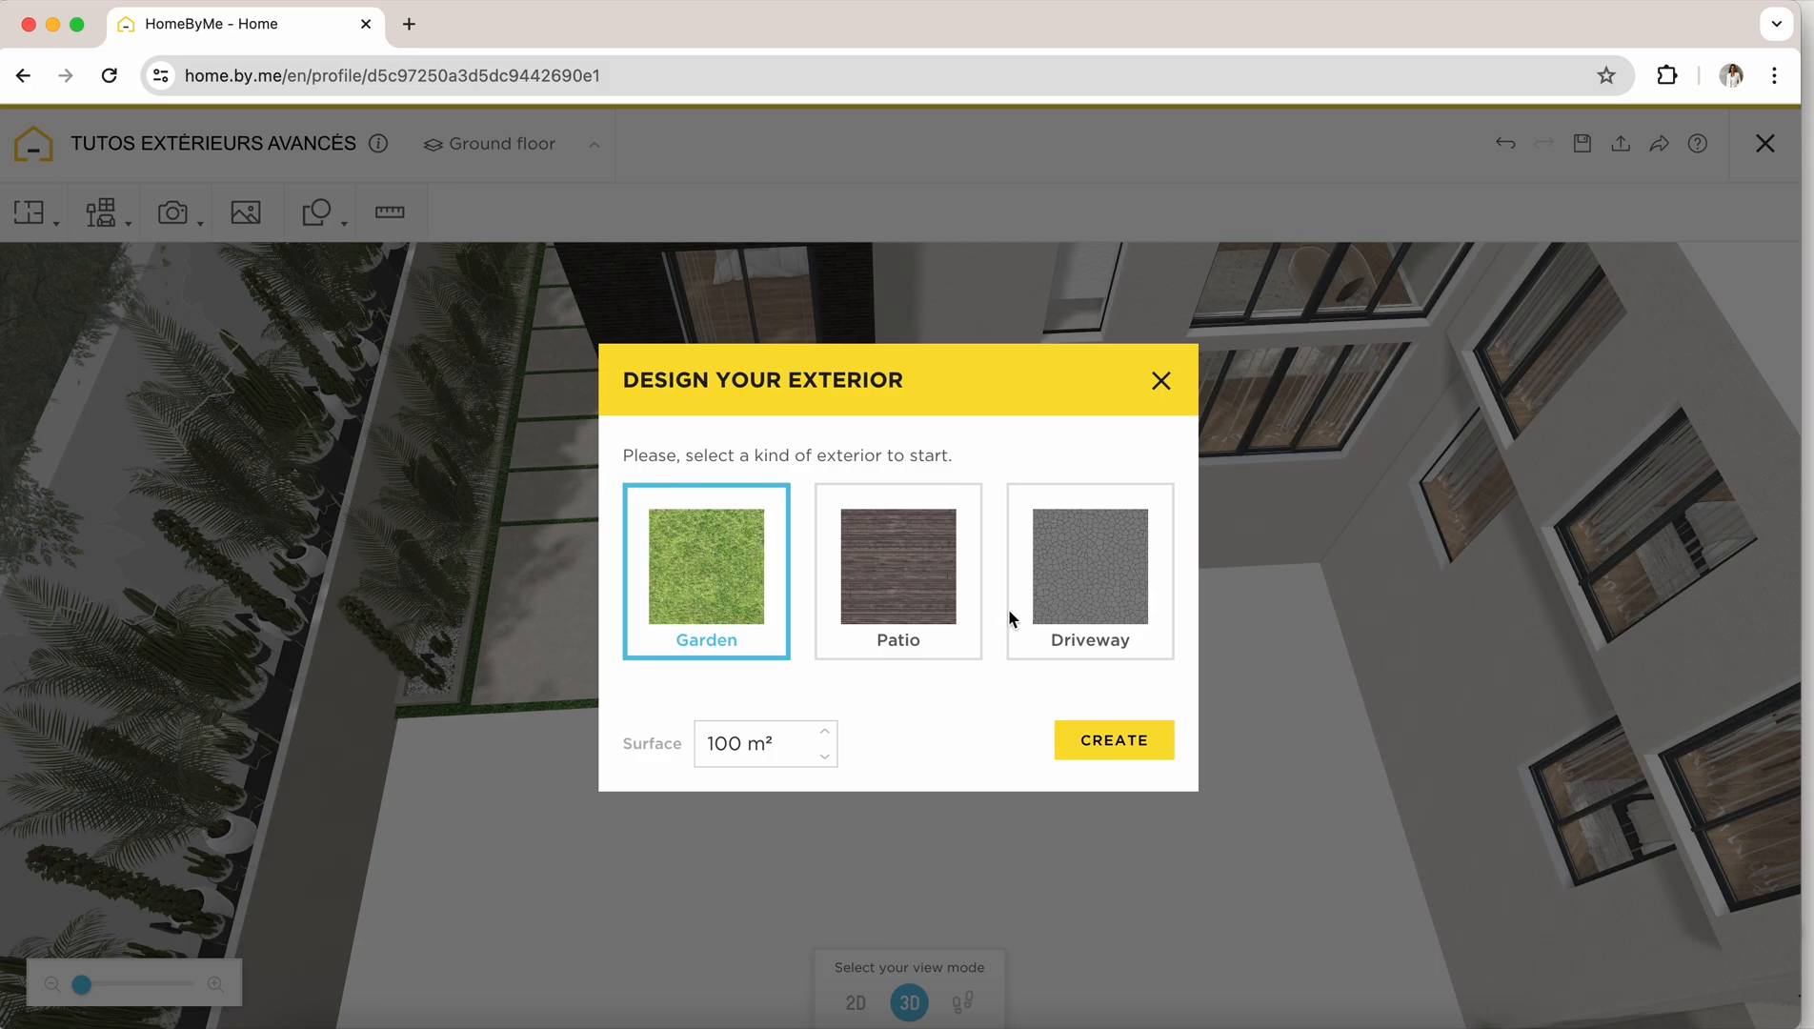
# Add a 20 m² driveway exterior against the house's rear facade, next to the existing paved terrace
pyautogui.click(1085, 613)
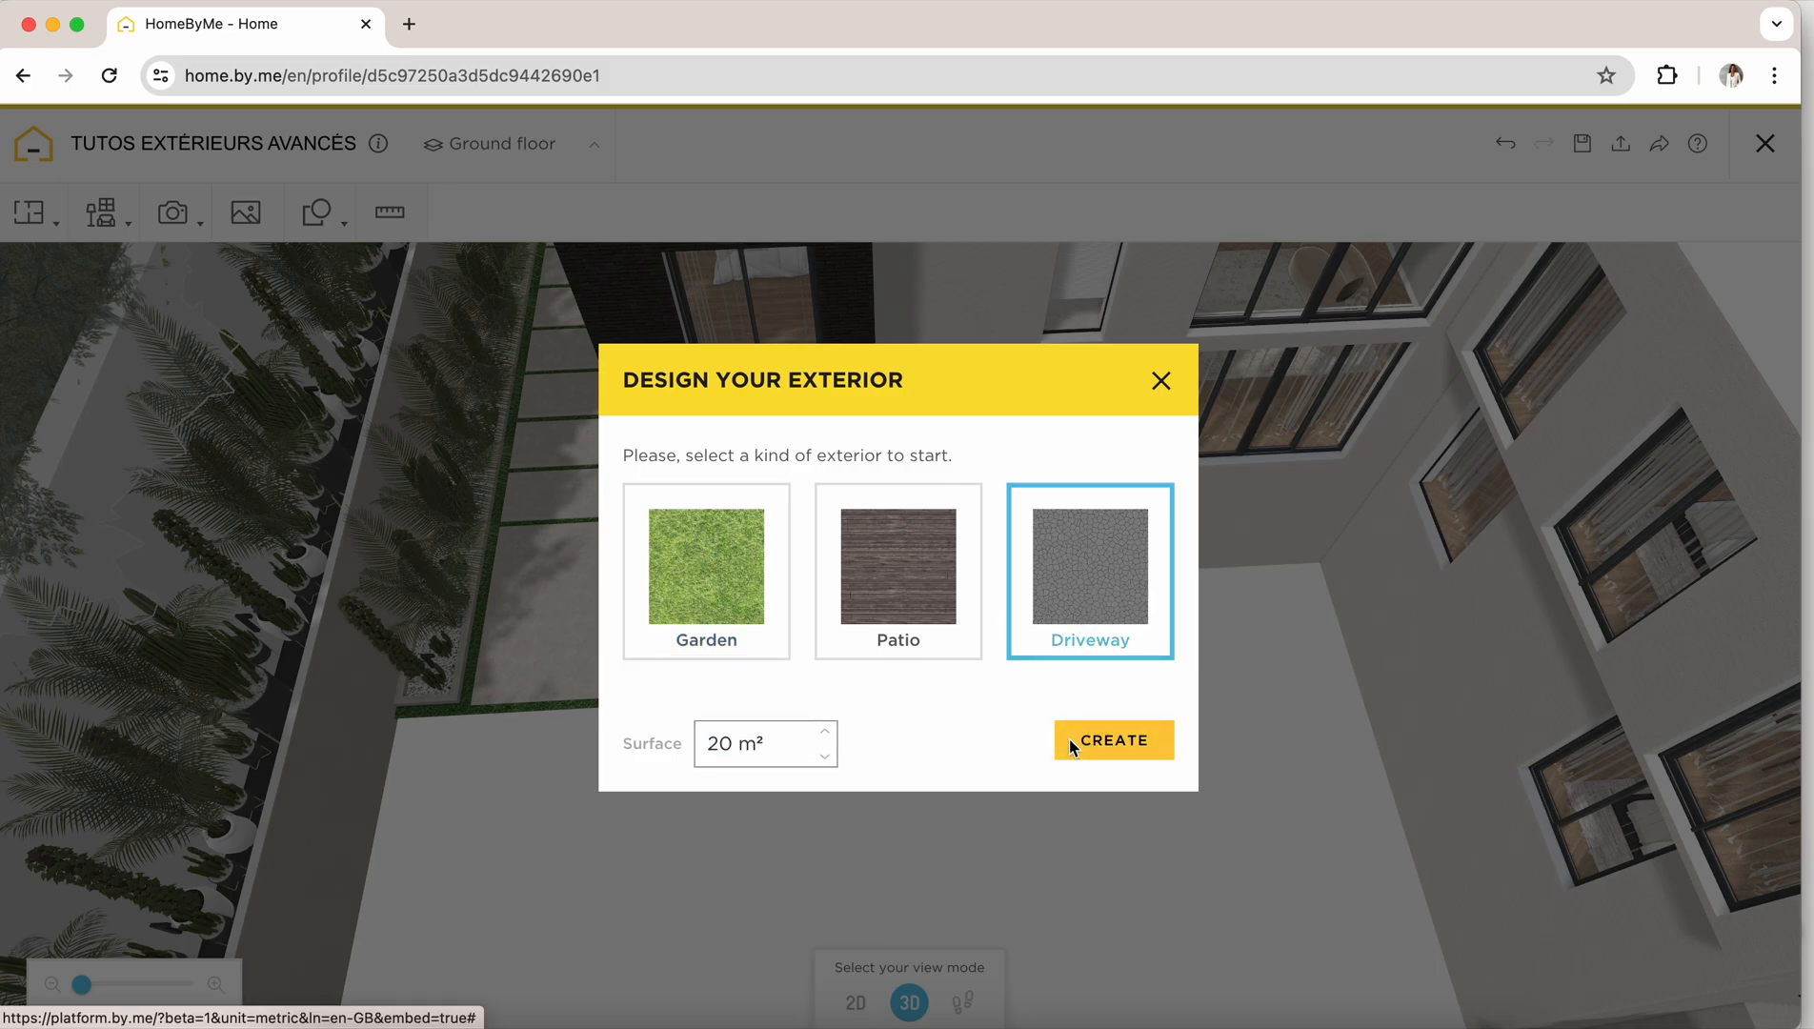
pyautogui.click(1071, 742)
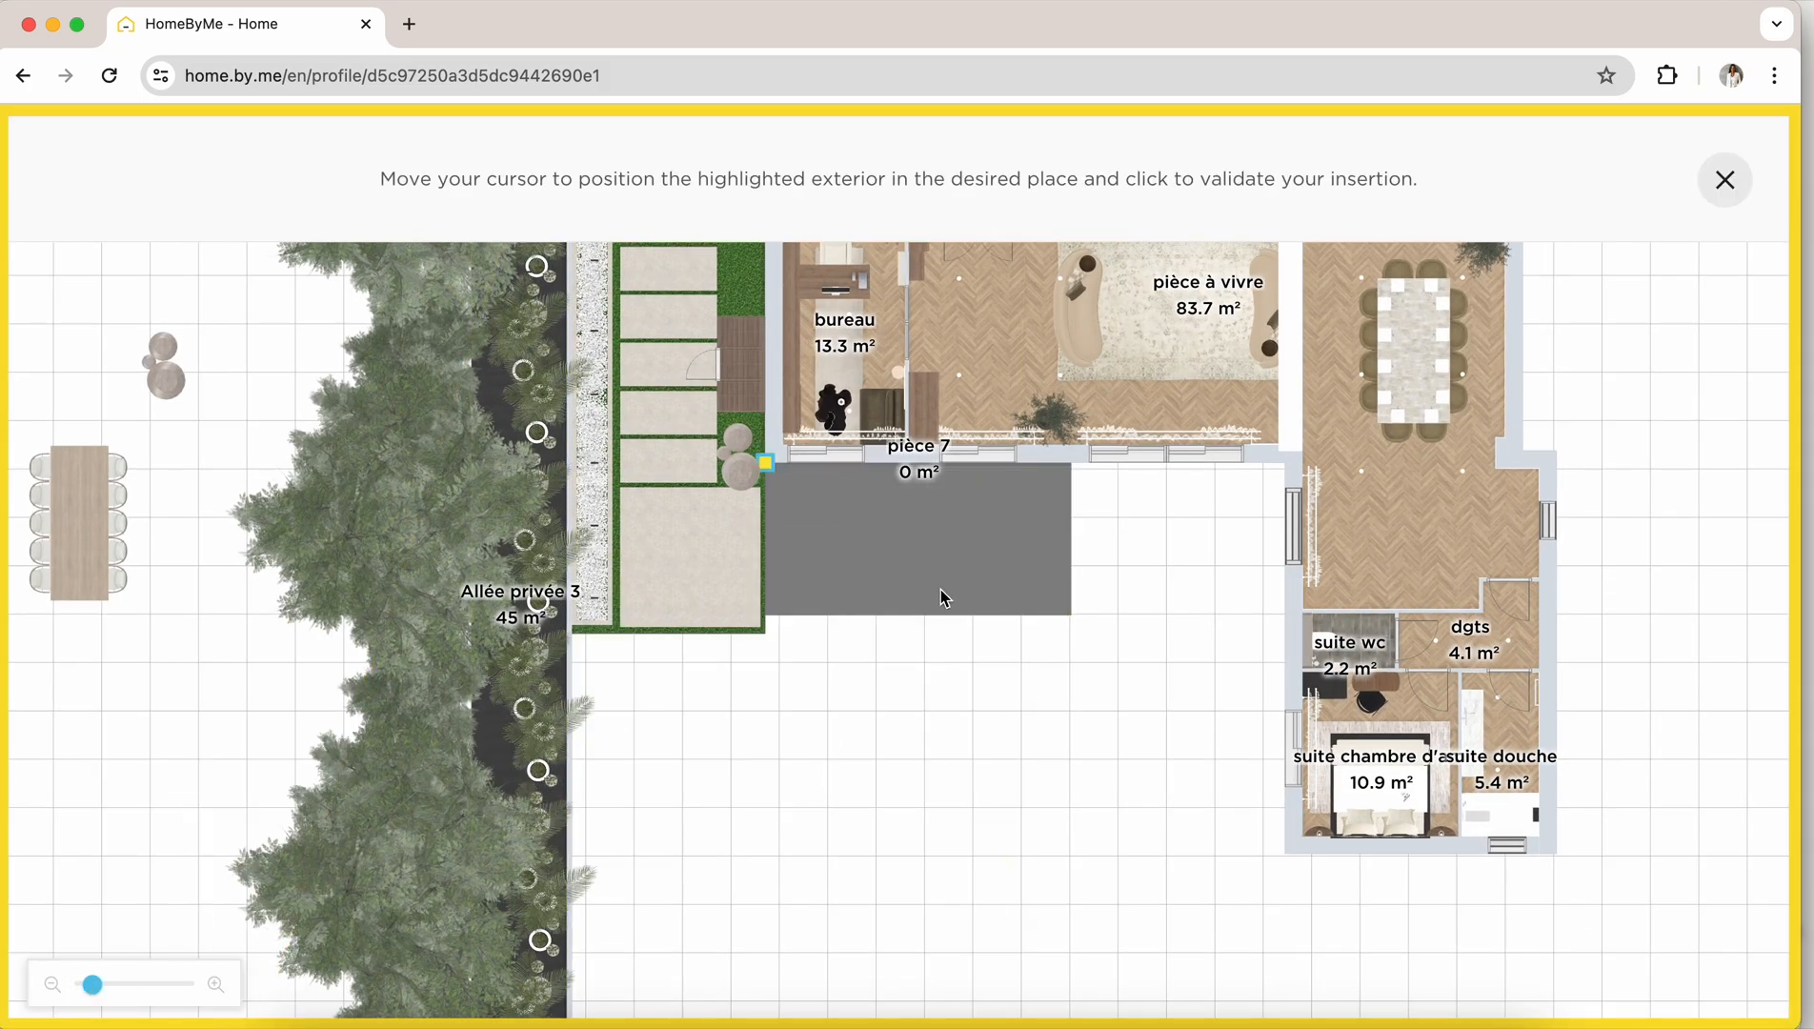
pyautogui.click(940, 589)
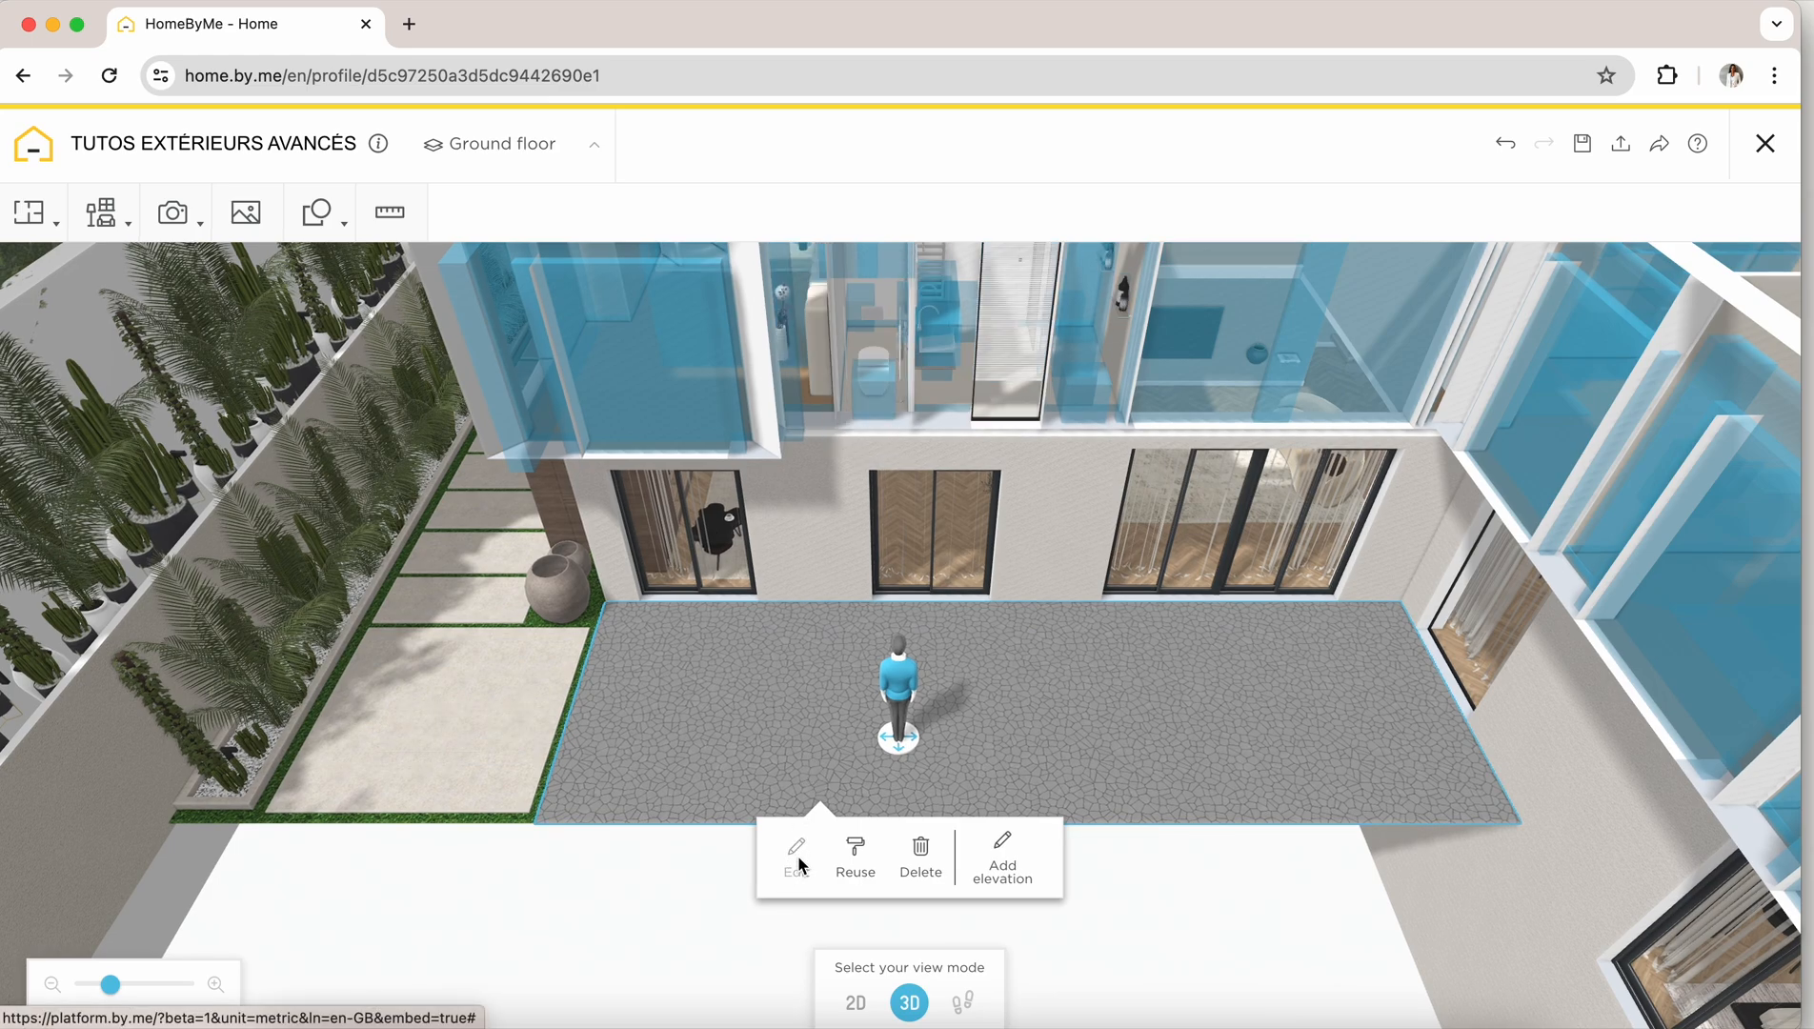
# Change the new driveway's surface to a light beige paving material and add elevation to it
pyautogui.click(798, 863)
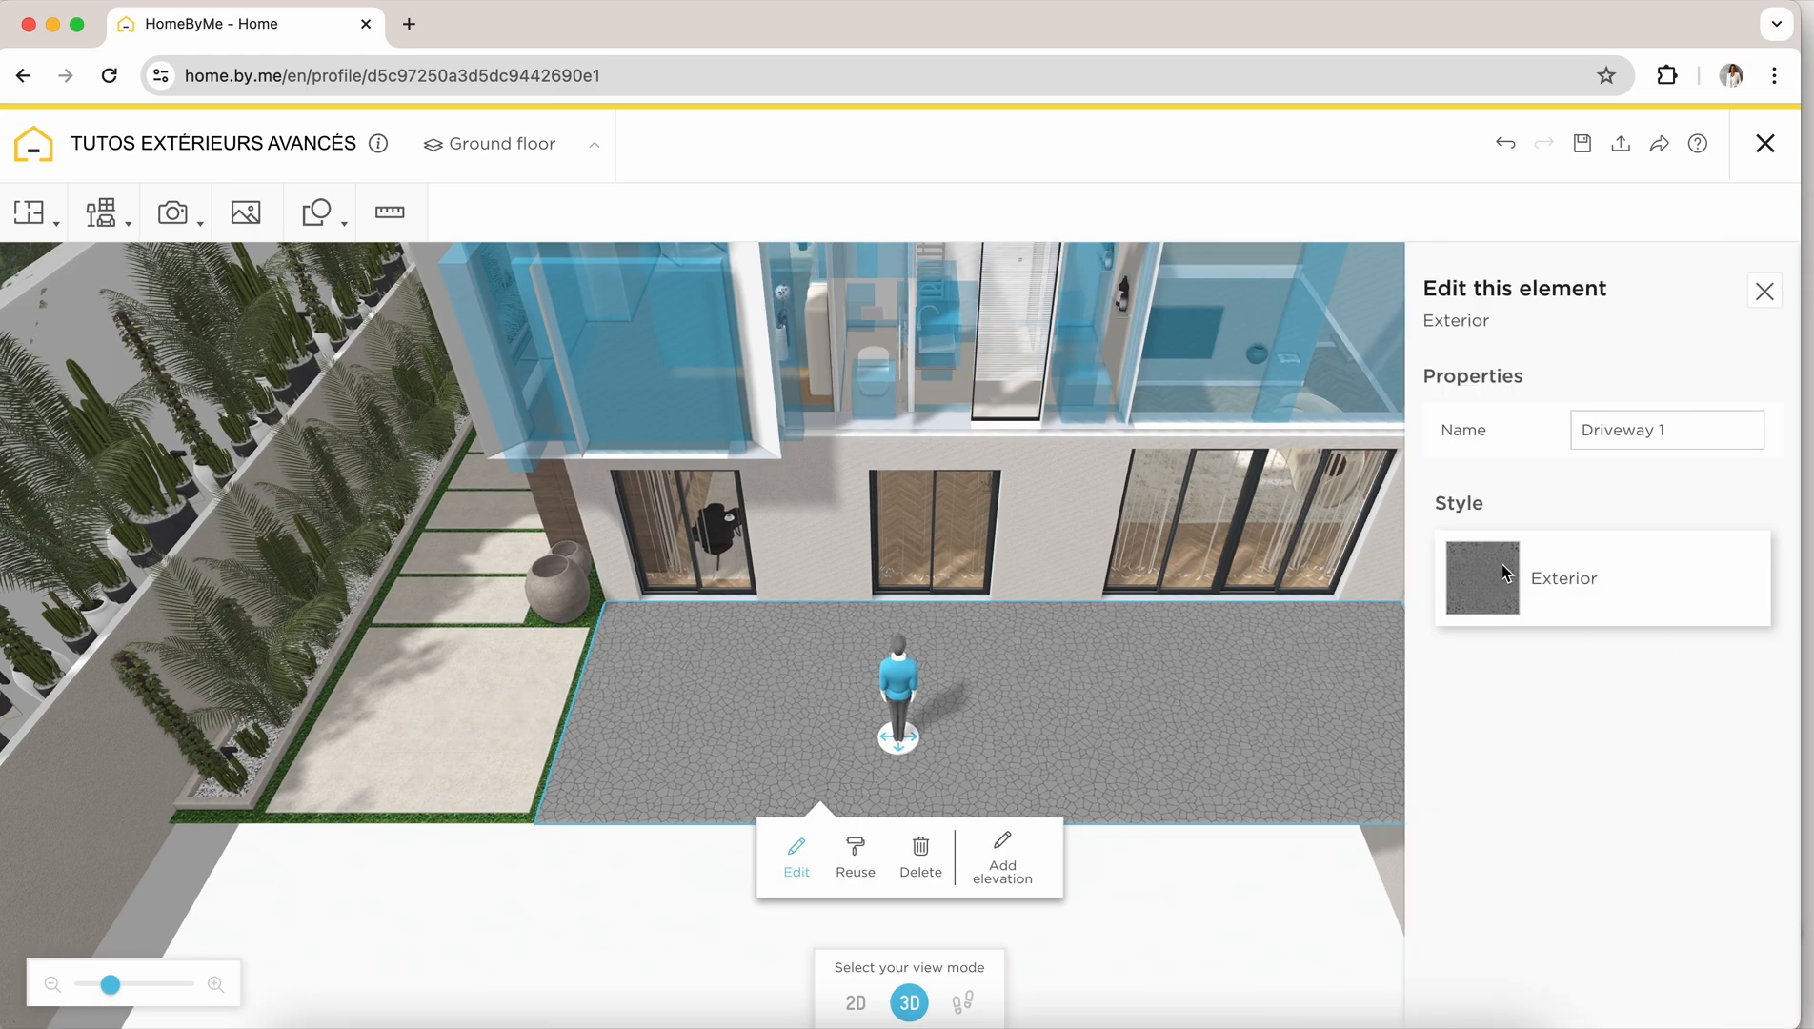
pyautogui.click(1502, 583)
pyautogui.click(1562, 445)
pyautogui.click(1563, 385)
pyautogui.click(1676, 654)
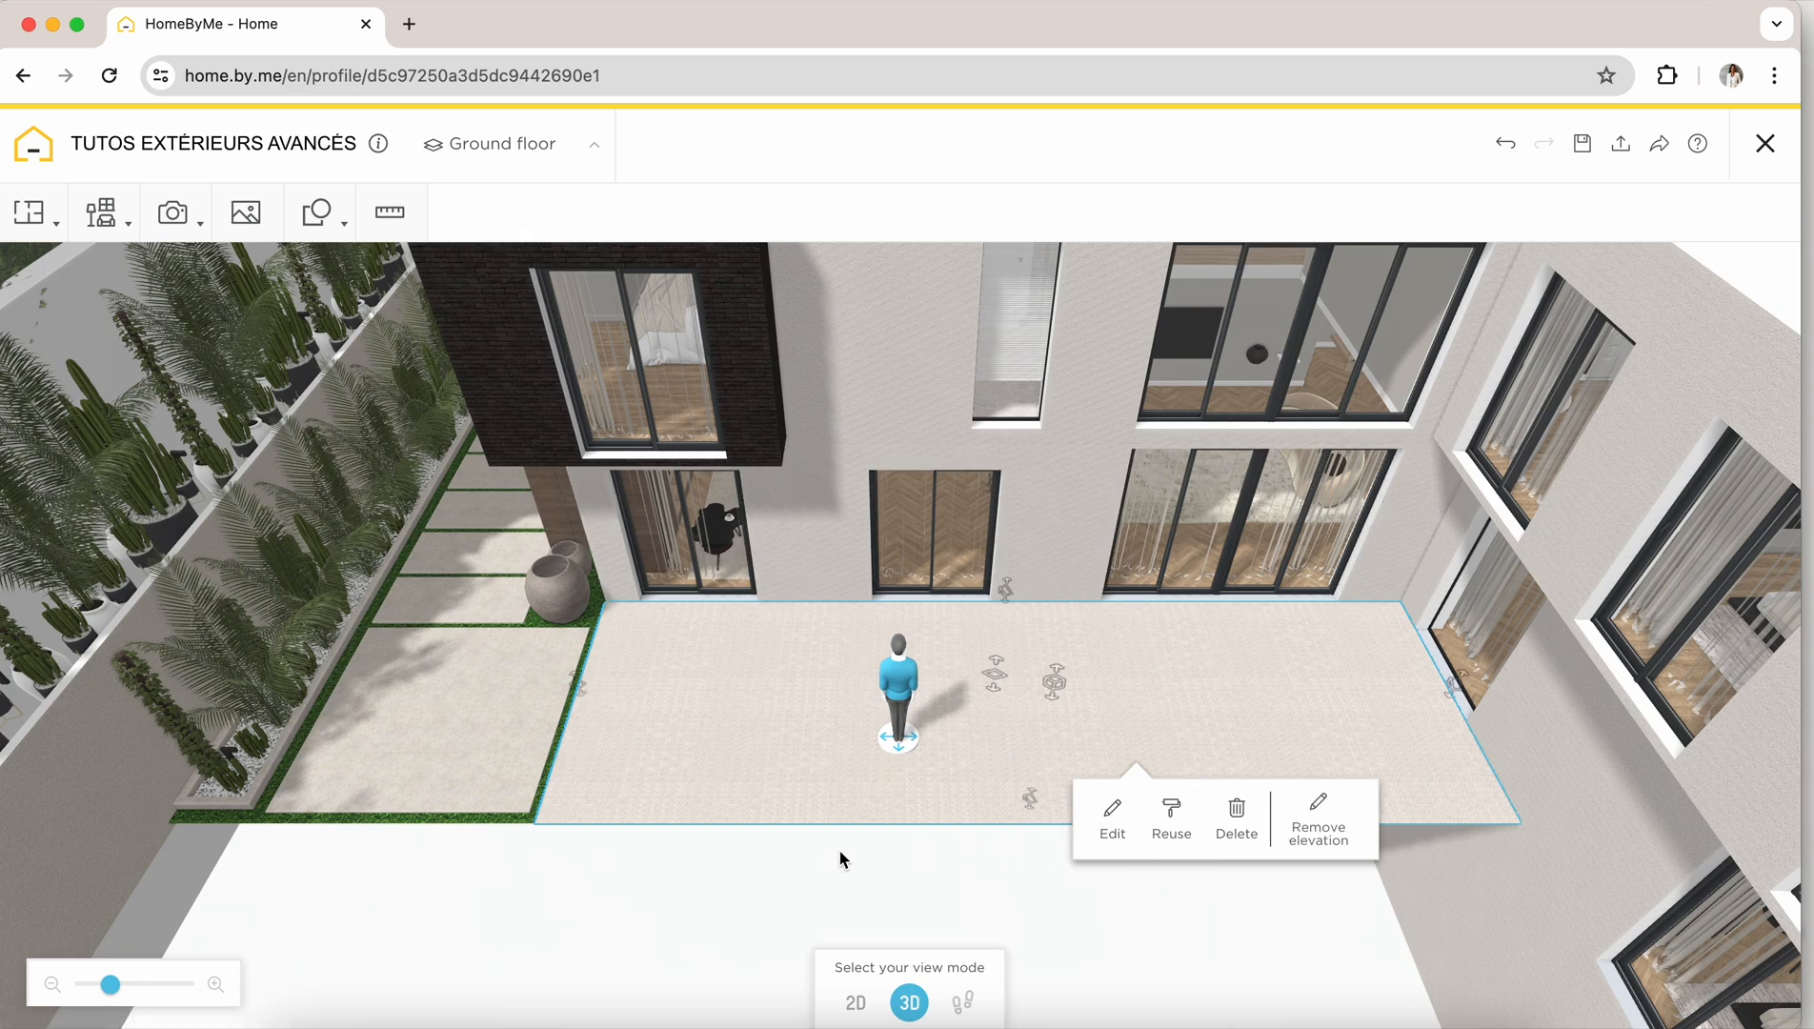
# Examine the elevation handles on the edges and centre of the beige driveway
pyautogui.moveTo(842, 858)
pyautogui.mouseDown()
pyautogui.moveTo(908, 860)
pyautogui.moveTo(862, 857)
pyautogui.mouseUp()
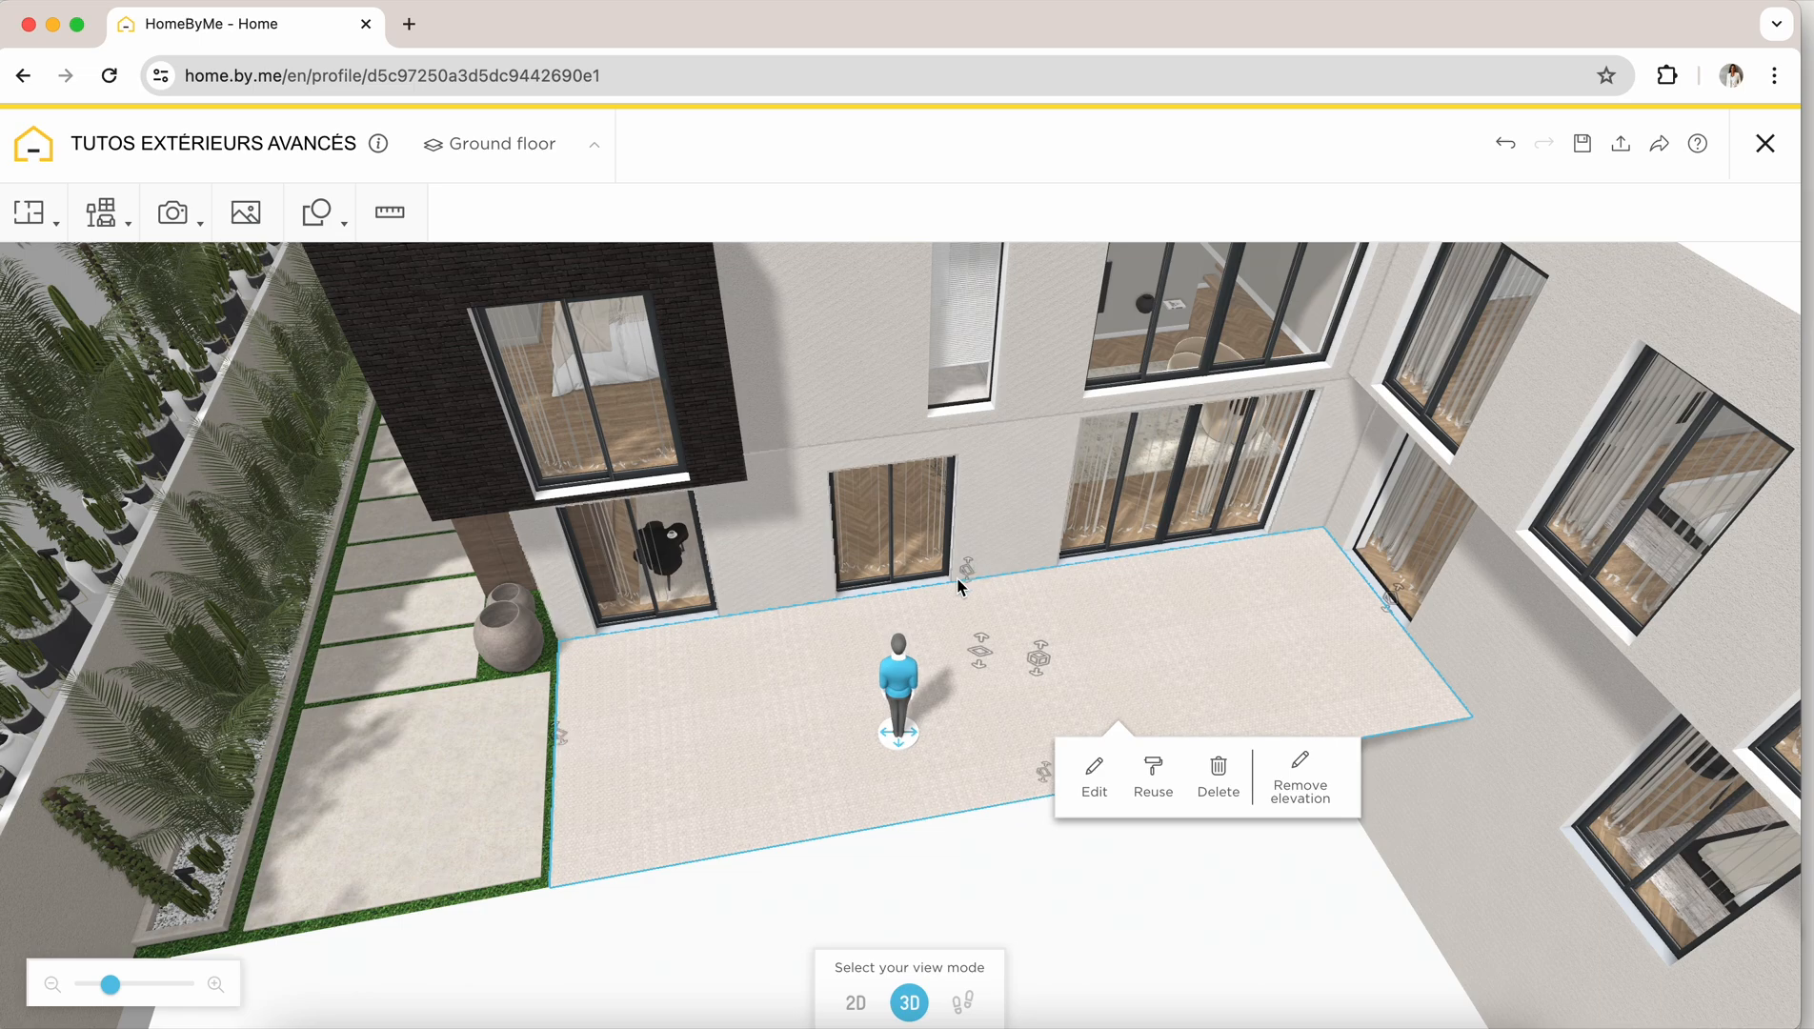
pyautogui.moveTo(1073, 746); pyautogui.dragTo(1169, 925)
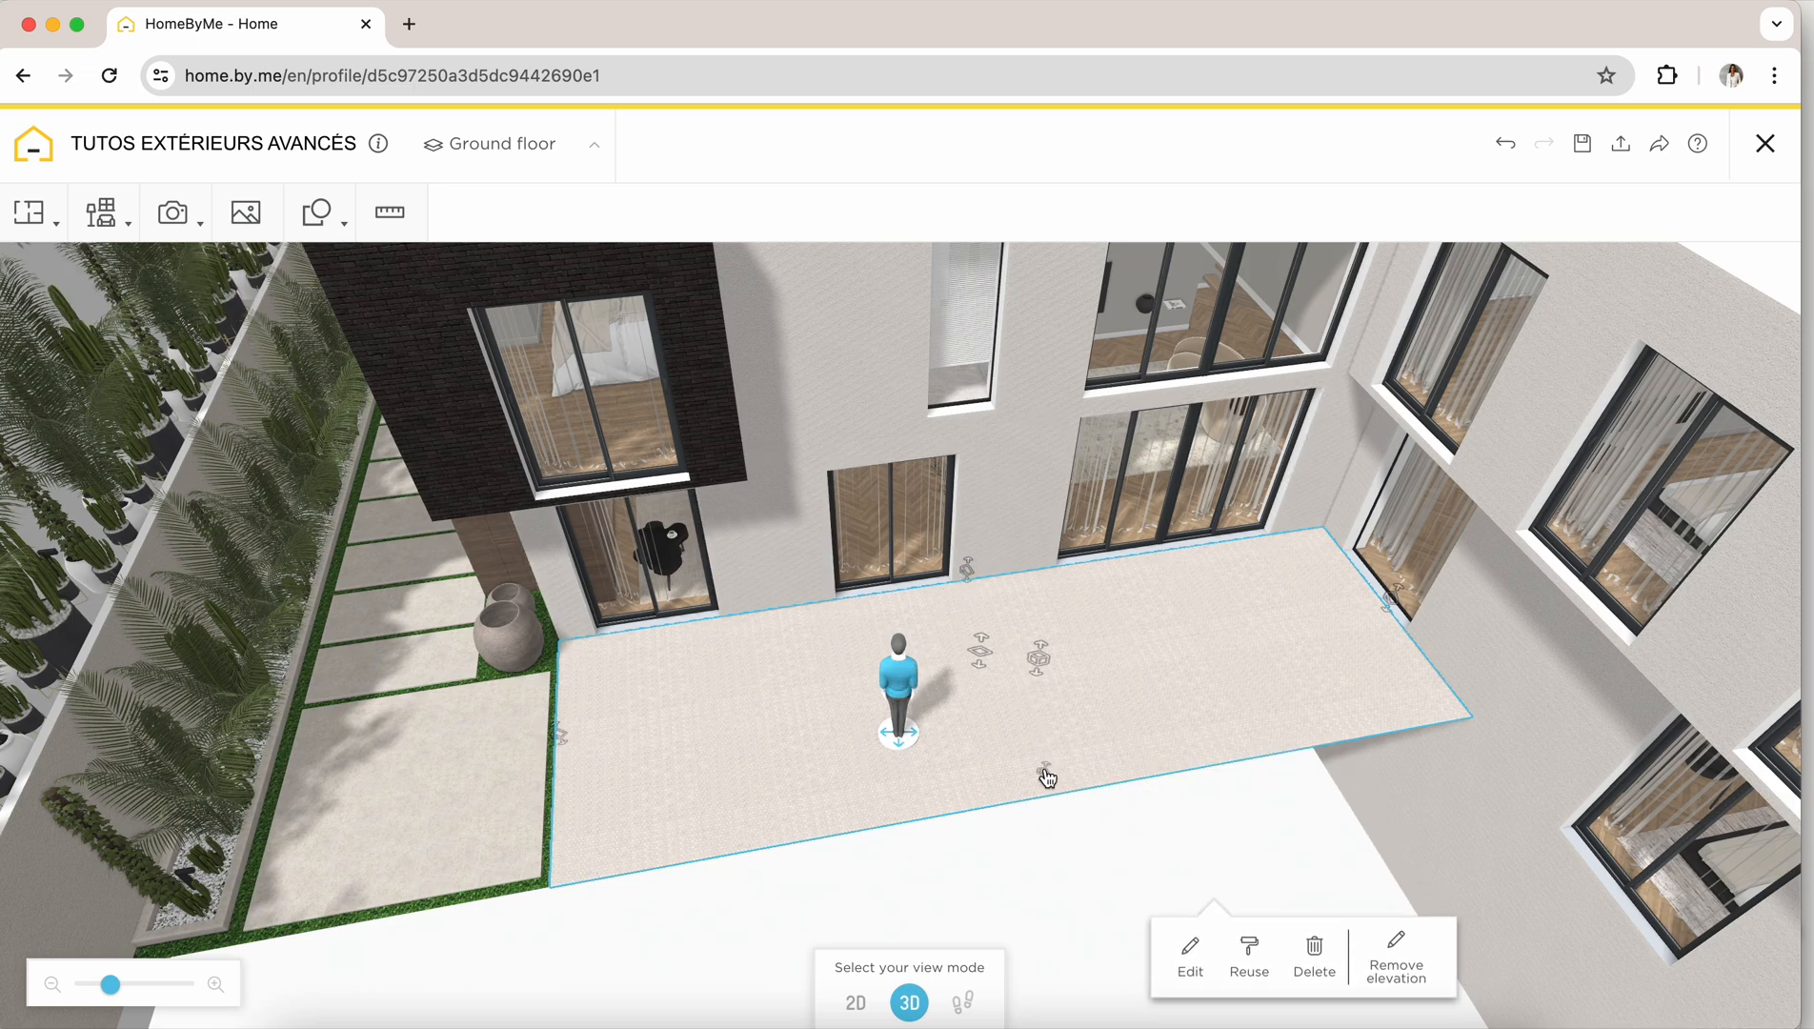
pyautogui.click(1045, 769)
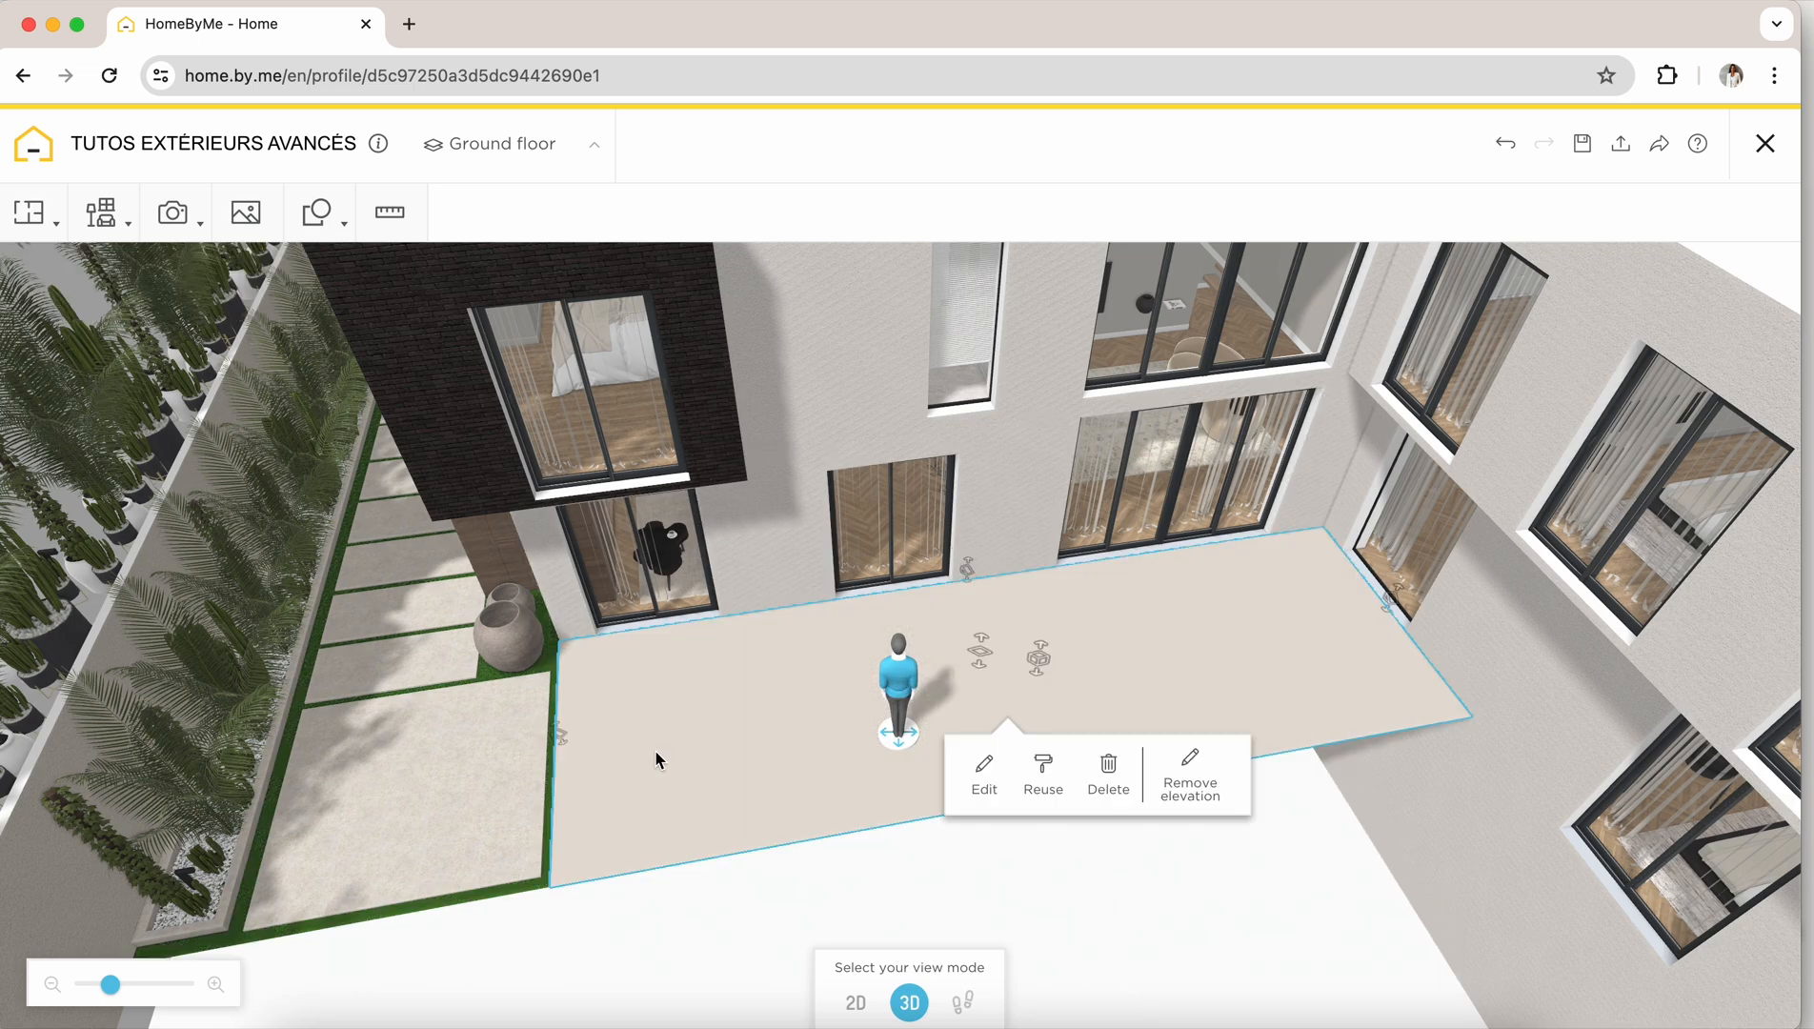
pyautogui.click(557, 735)
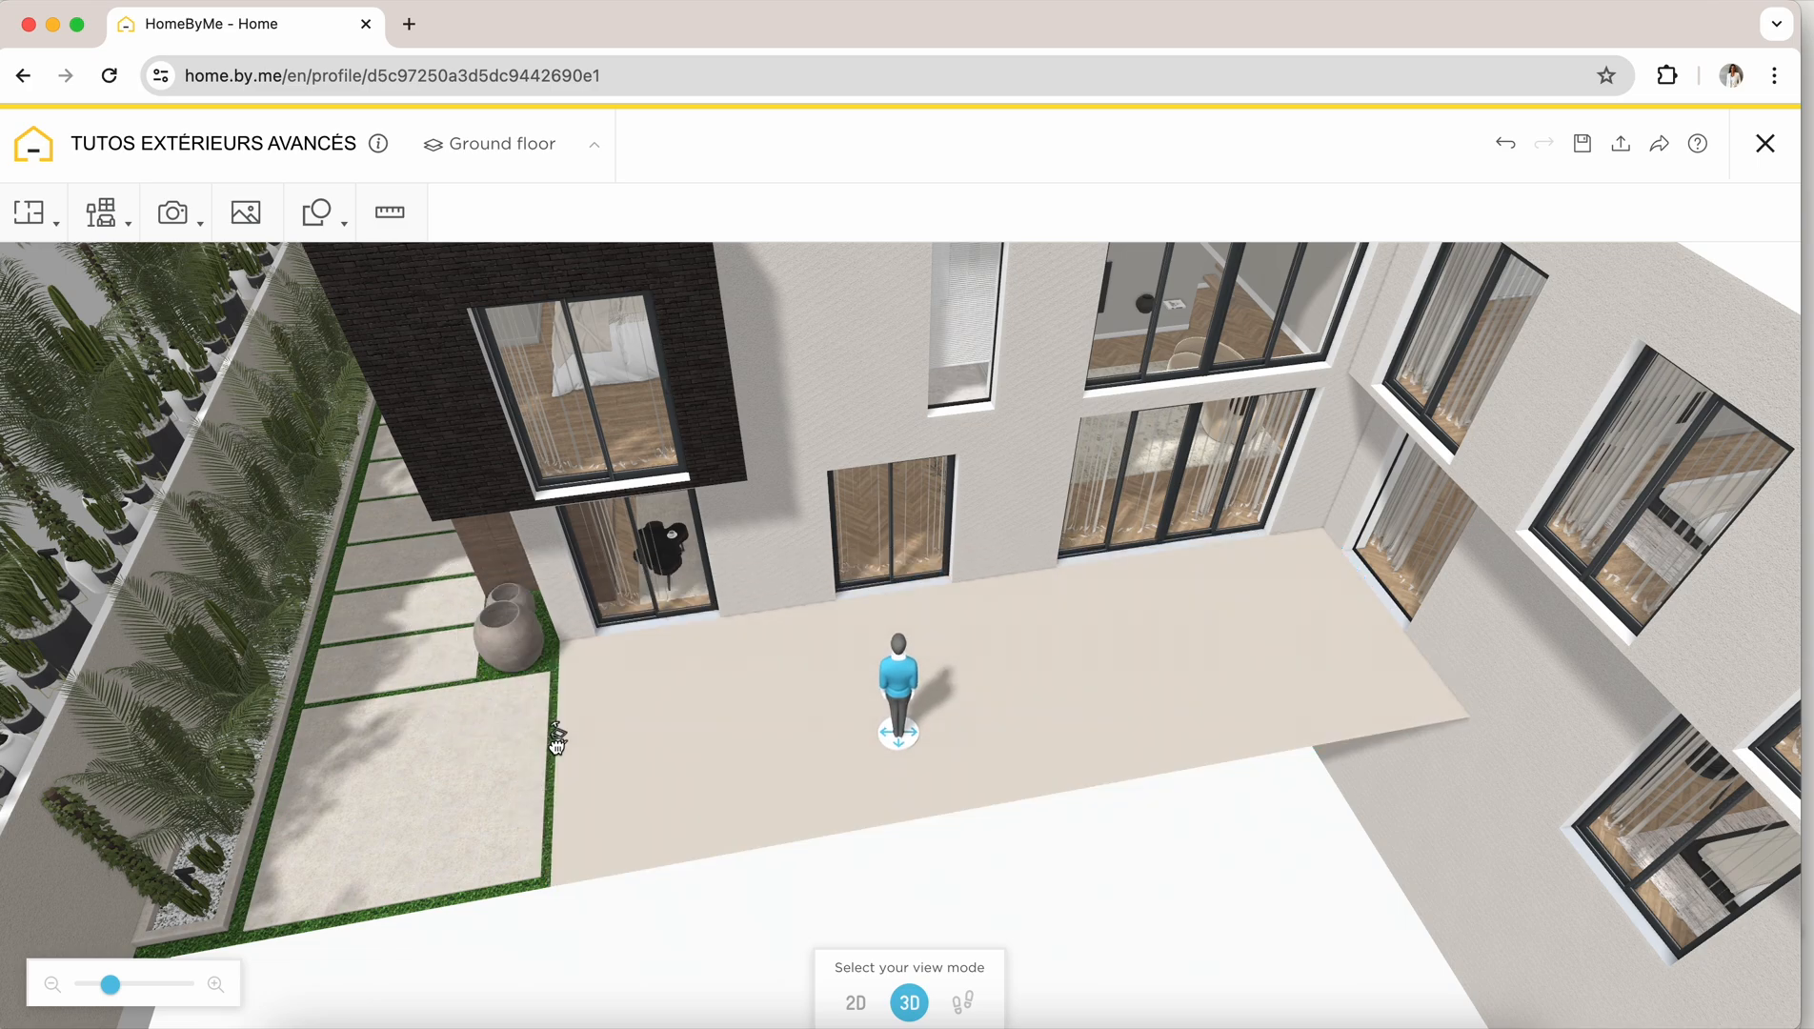
pyautogui.click(1013, 676)
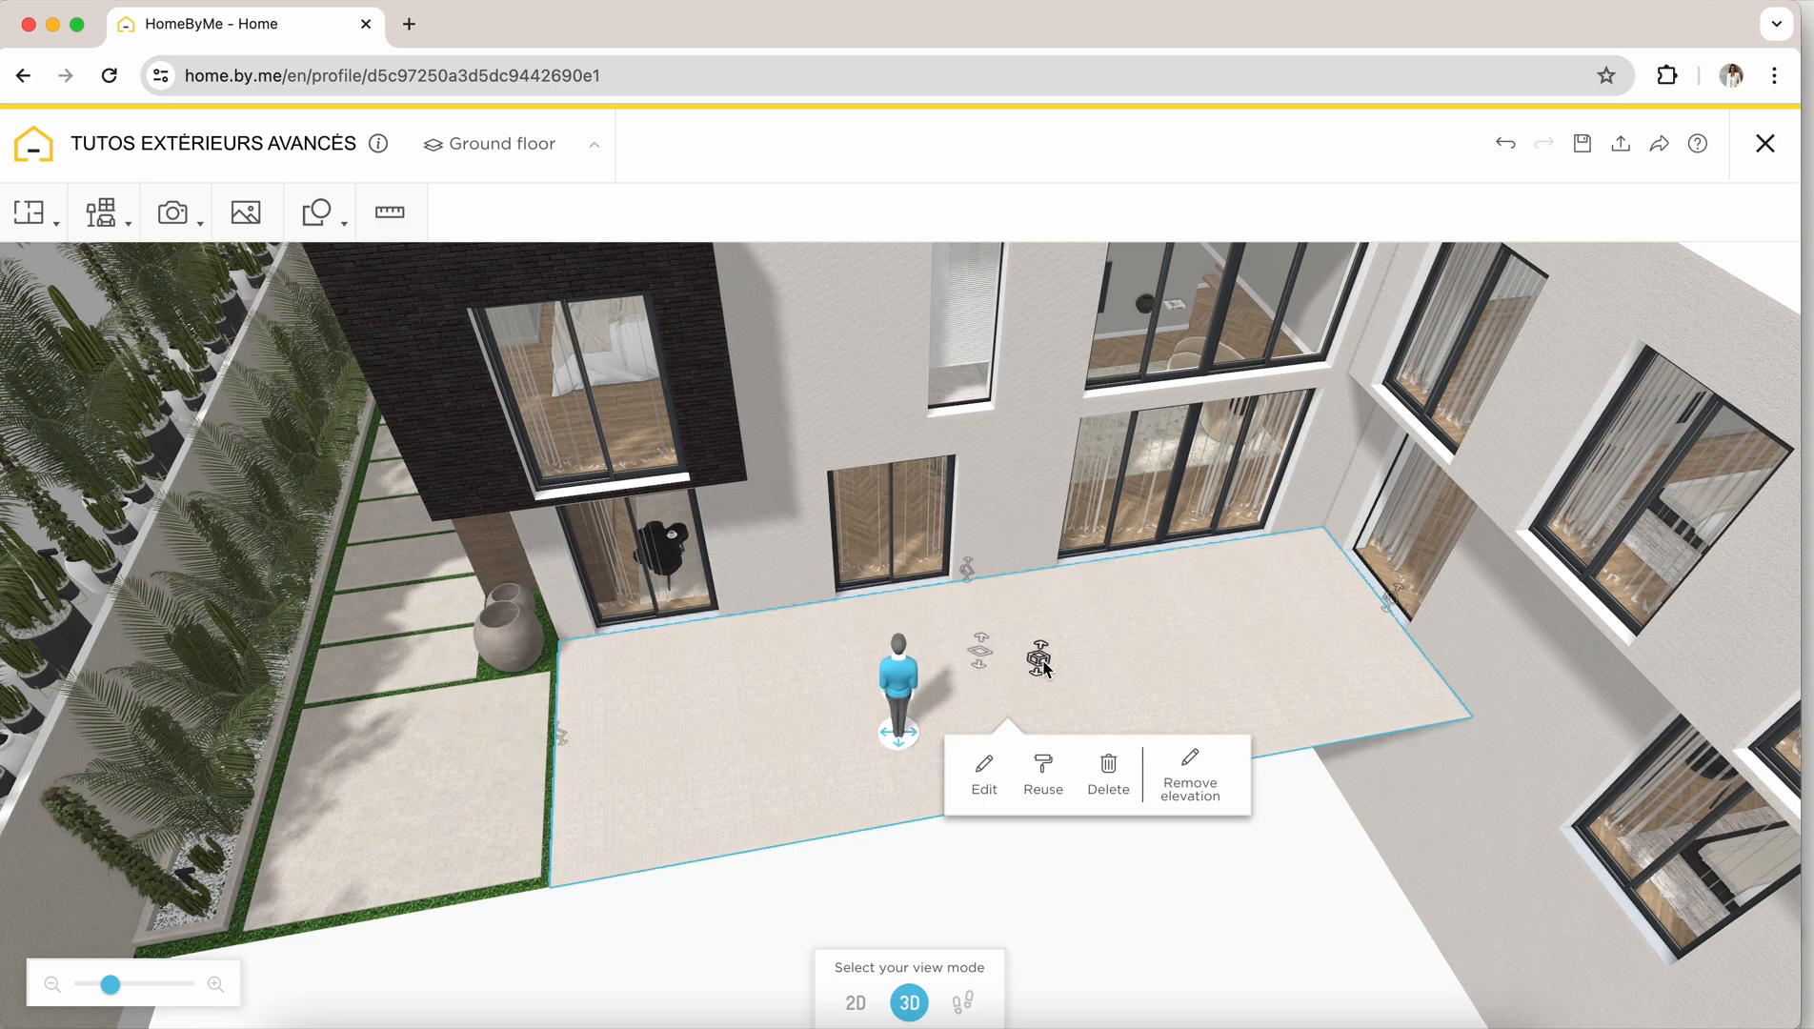
# Give the beige driveway thickness as a solid slab and lower its top surface to the level of the neighbouring terrace
pyautogui.moveTo(1041, 651)
pyautogui.mouseDown()
pyautogui.moveTo(1072, 526)
pyautogui.moveTo(1077, 642)
pyautogui.mouseUp()
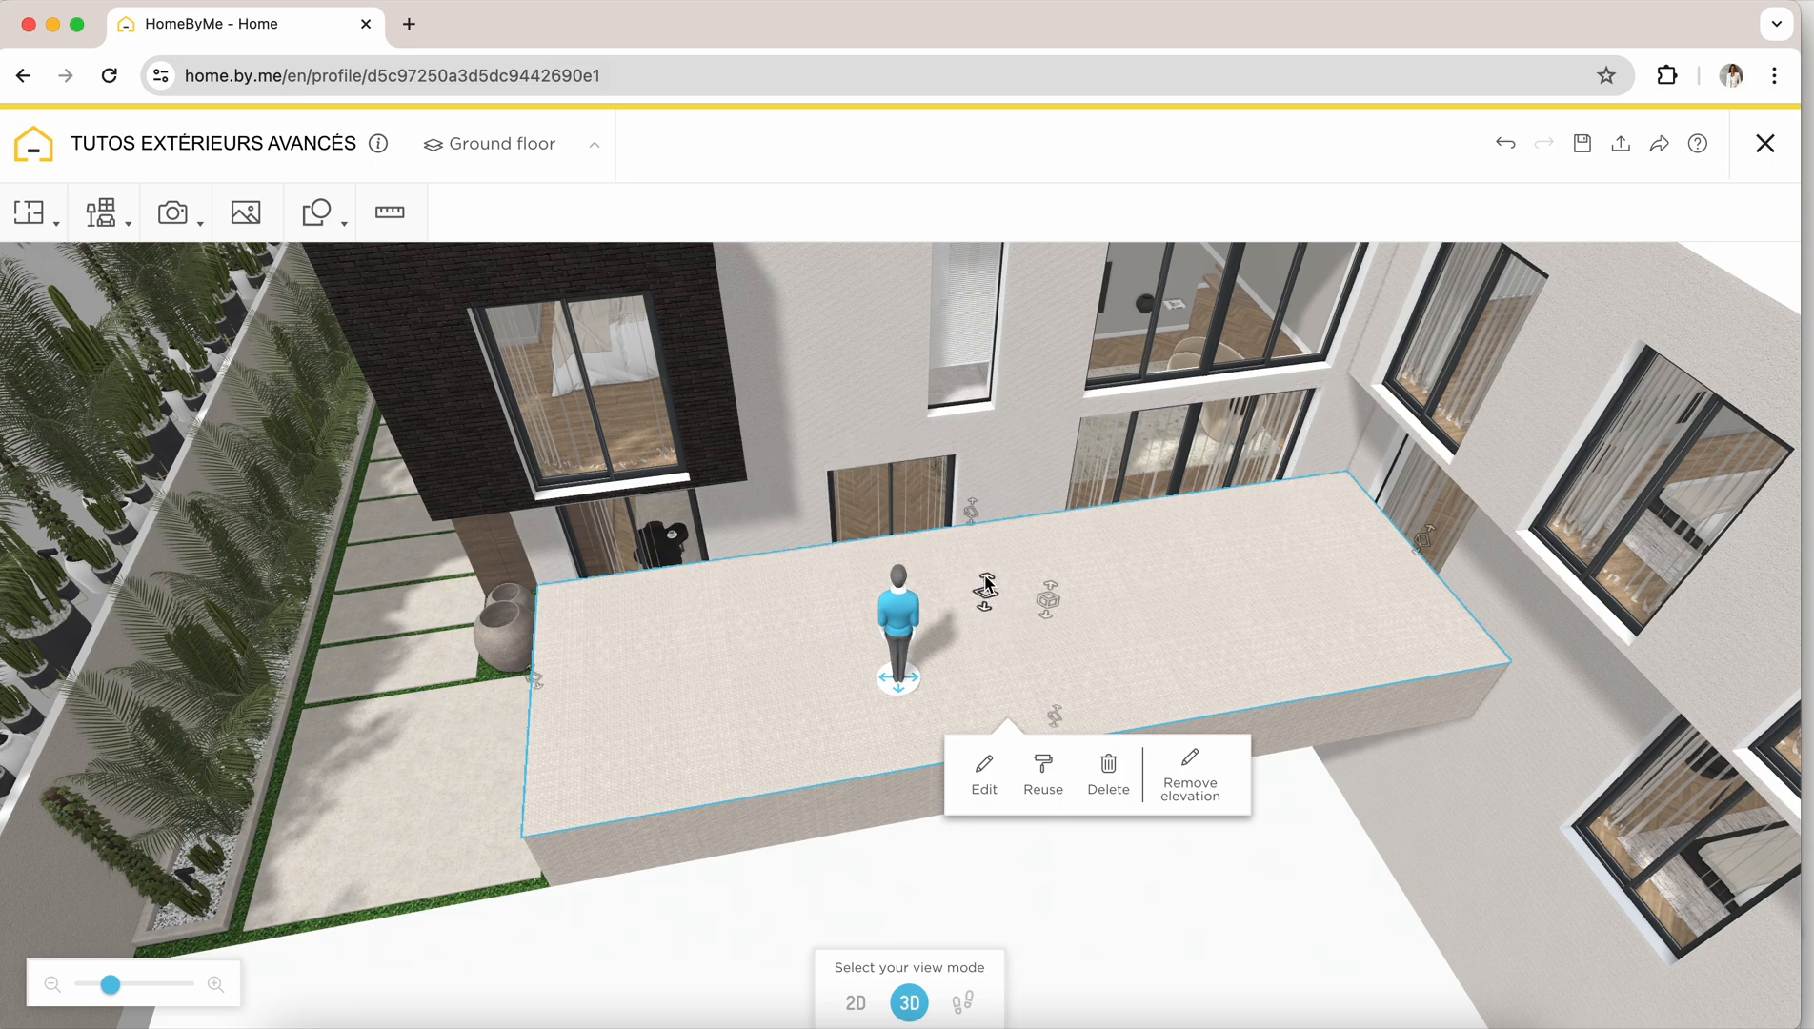
pyautogui.moveTo(986, 585)
pyautogui.mouseDown()
pyautogui.moveTo(984, 570)
pyautogui.moveTo(984, 610)
pyautogui.mouseUp()
pyautogui.moveTo(956, 687); pyautogui.dragTo(950, 638)
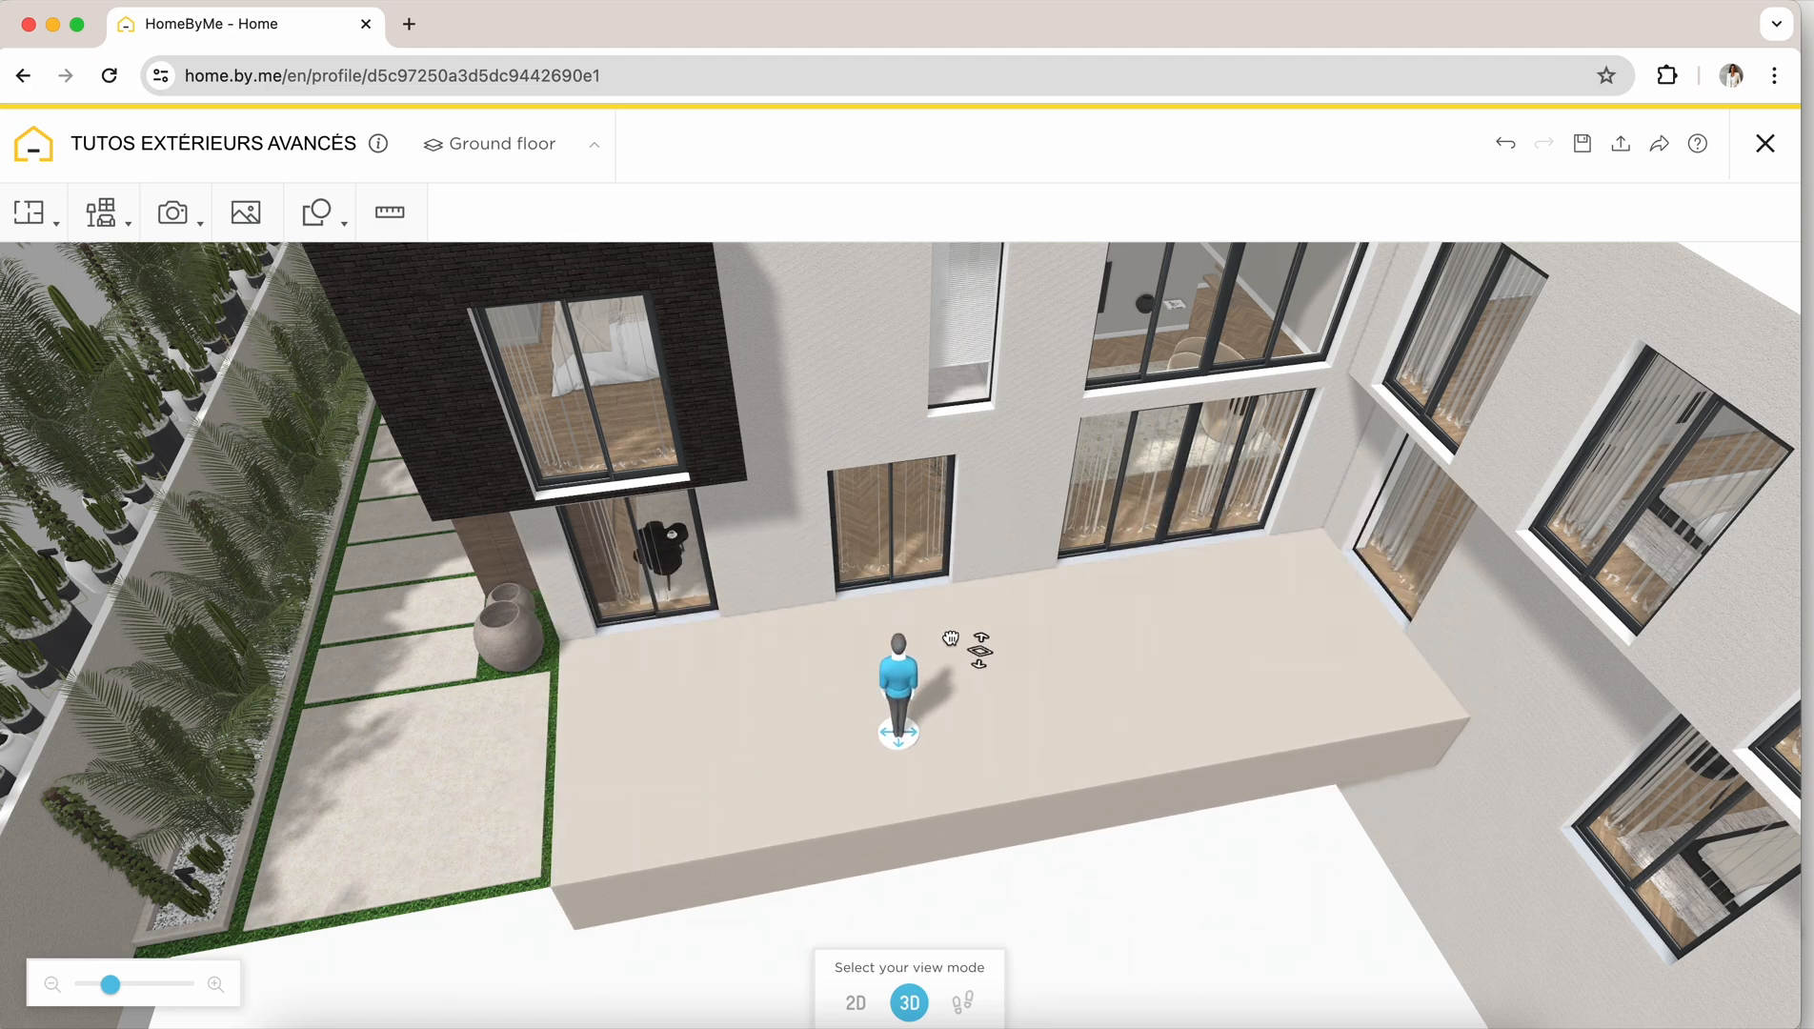
pyautogui.moveTo(946, 632); pyautogui.dragTo(898, 869)
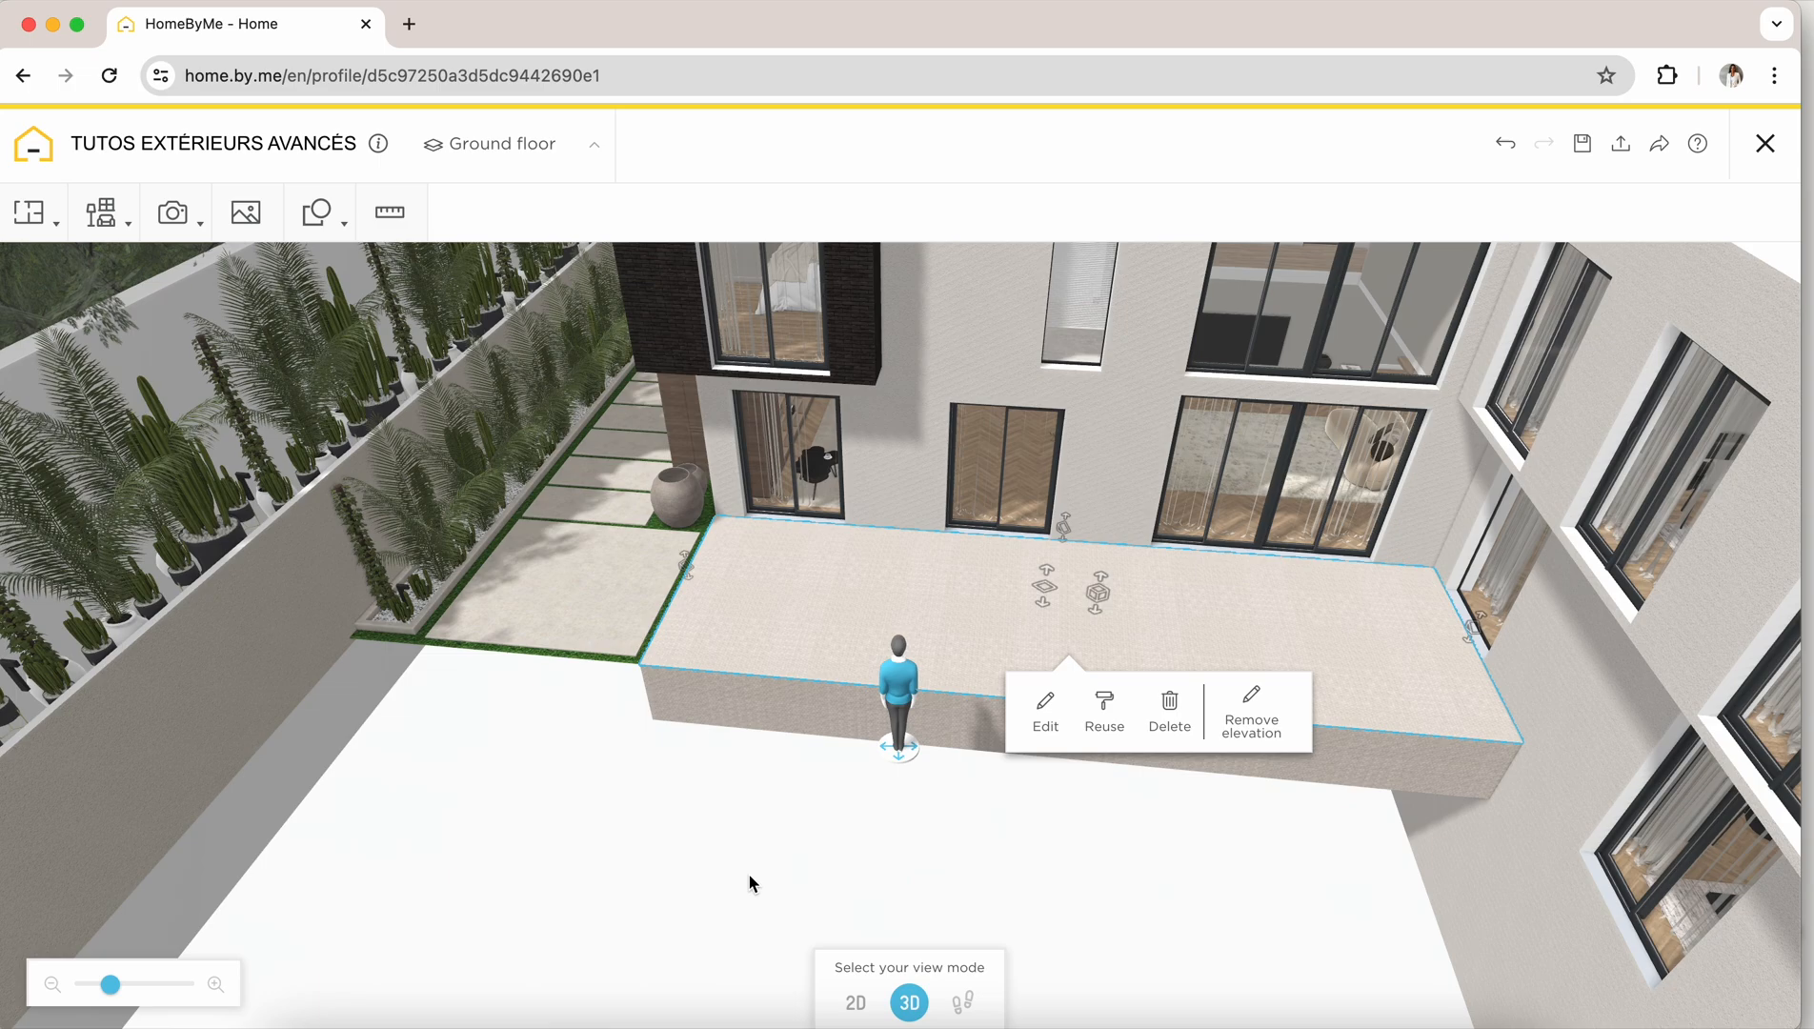
# Inspect the thickened slab from several angles and check the tilt handle on its outer long edge
pyautogui.moveTo(750, 883); pyautogui.dragTo(619, 891)
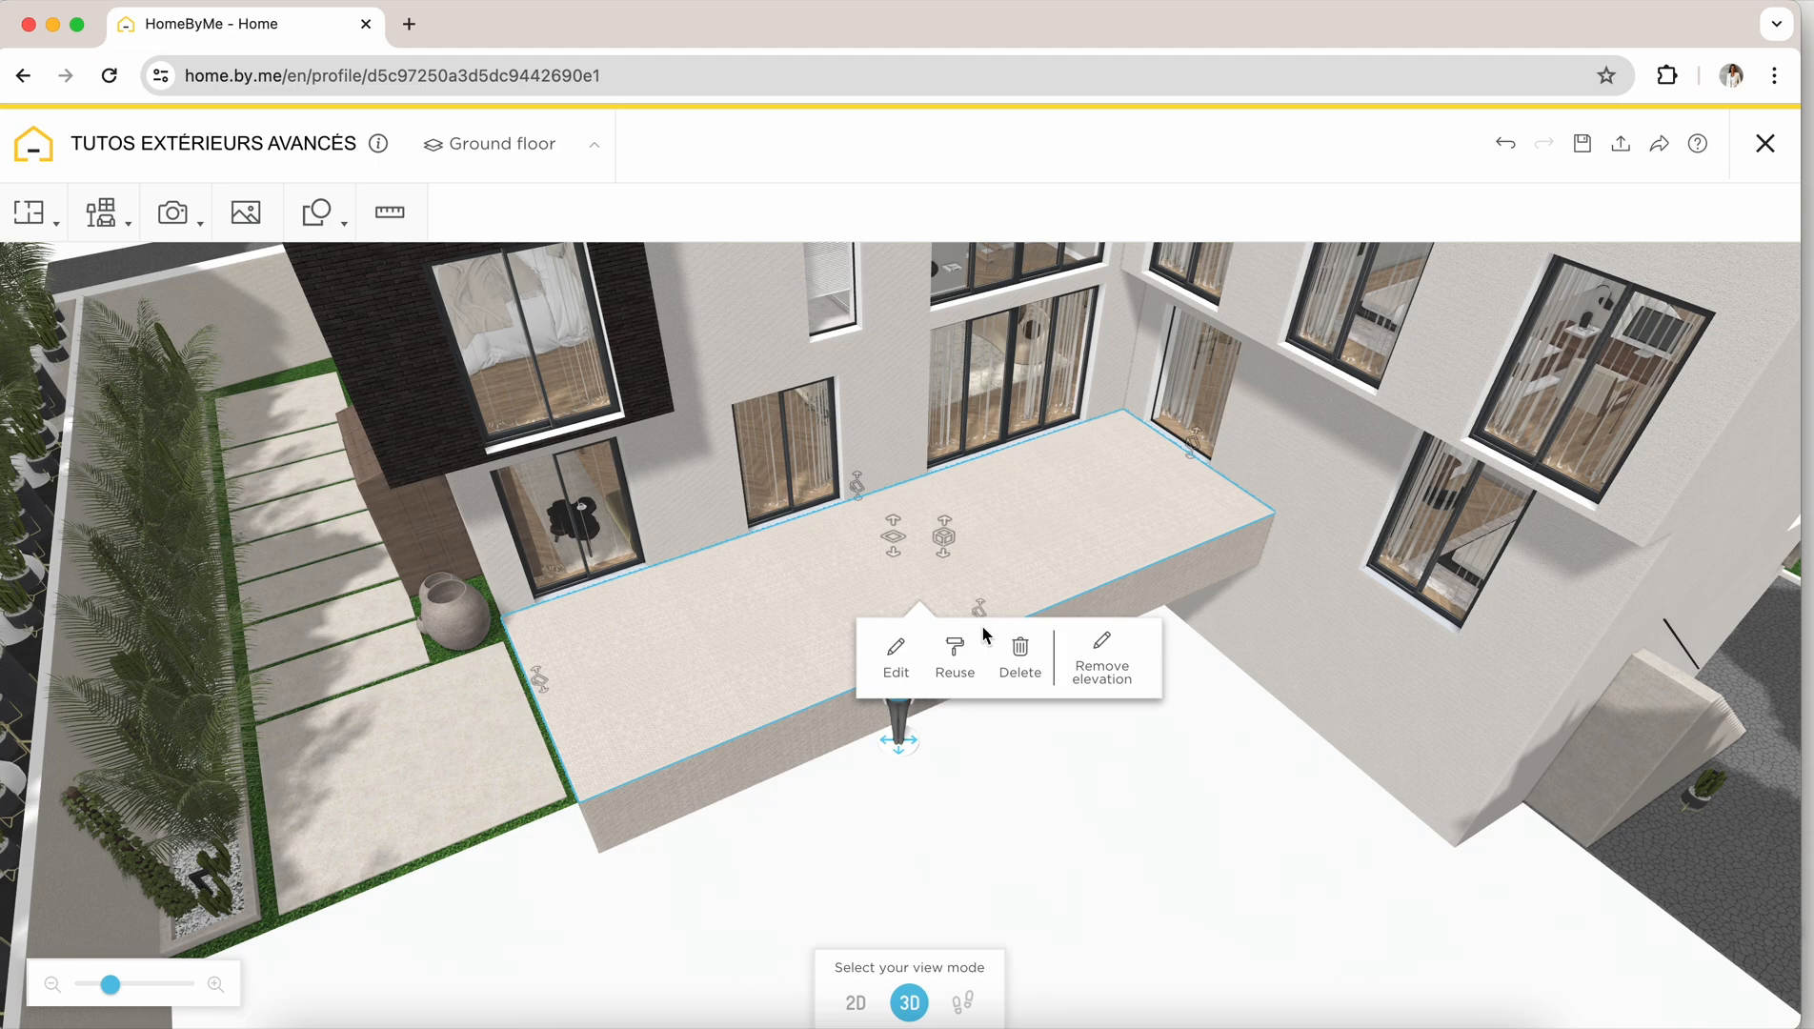
pyautogui.click(981, 603)
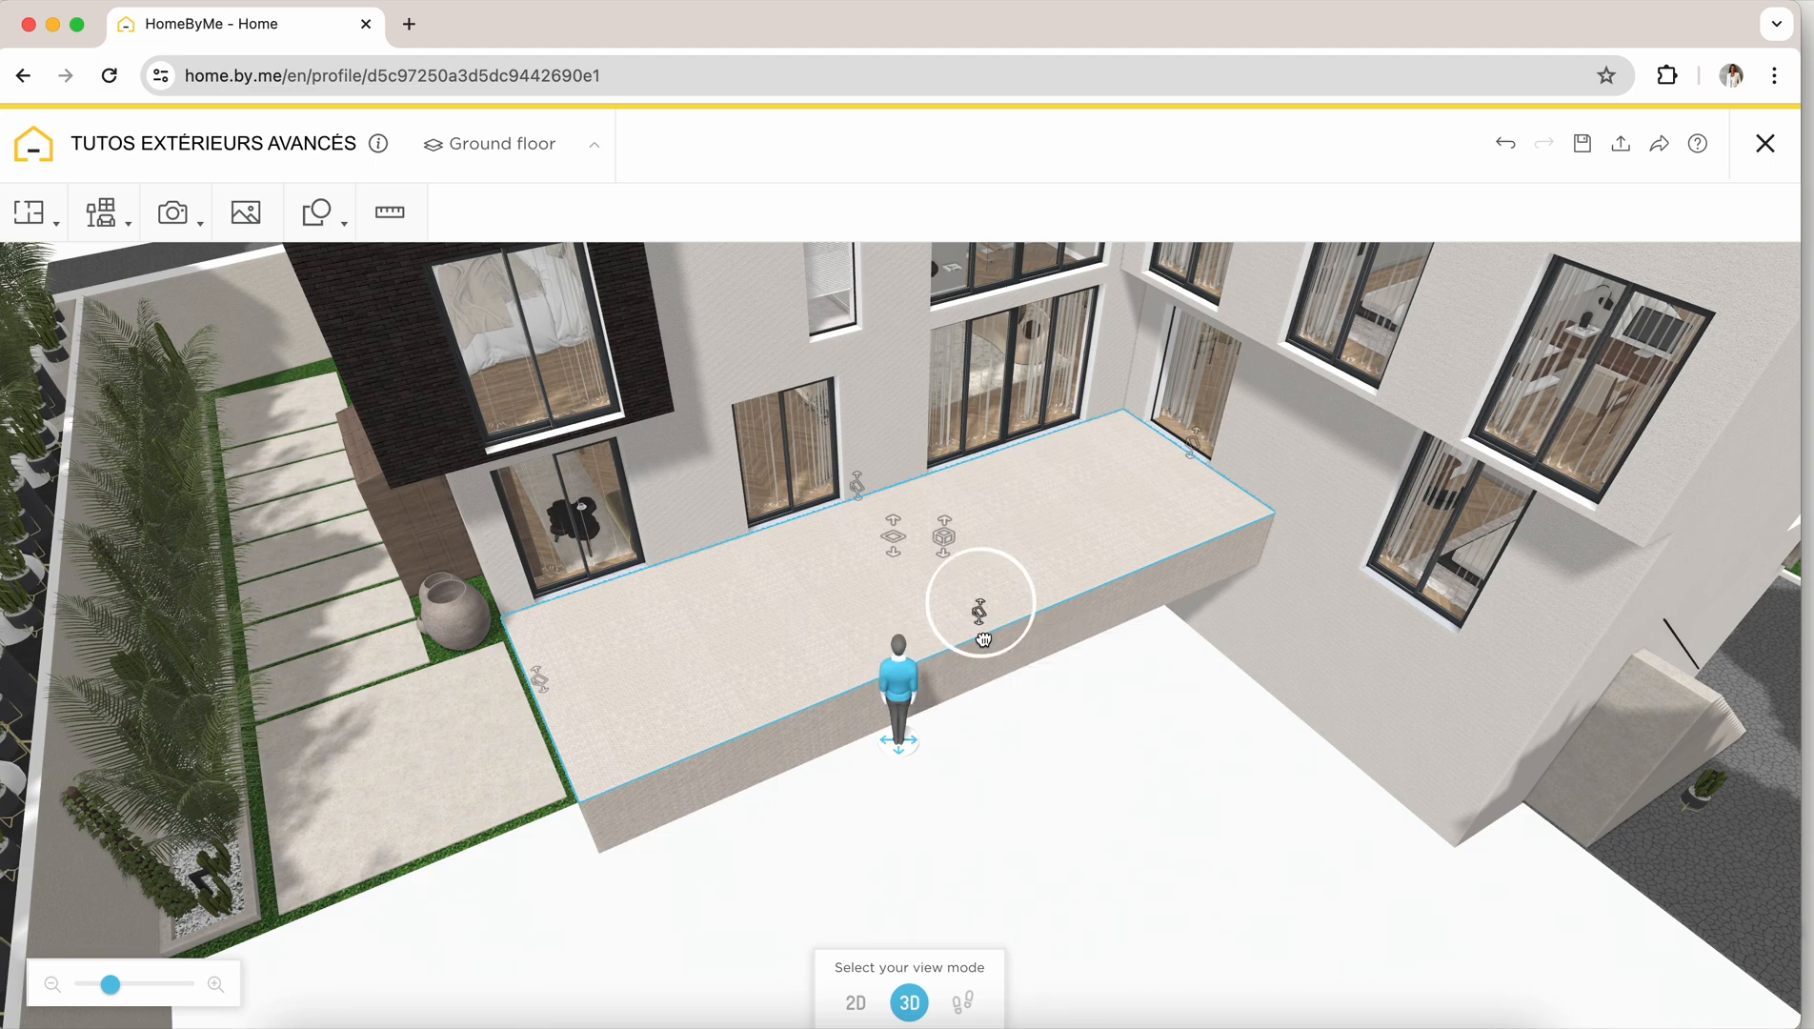
pyautogui.click(980, 645)
pyautogui.moveTo(1004, 659); pyautogui.dragTo(1148, 796)
pyautogui.moveTo(867, 682); pyautogui.dragTo(869, 624)
pyautogui.moveTo(1203, 726)
pyautogui.mouseDown()
pyautogui.moveTo(1035, 692)
pyautogui.moveTo(1176, 720)
pyautogui.mouseUp()
# Add a garden exterior along the outer edge of the beige driveway and stretch its side to the house wing
pyautogui.moveTo(30, 214)
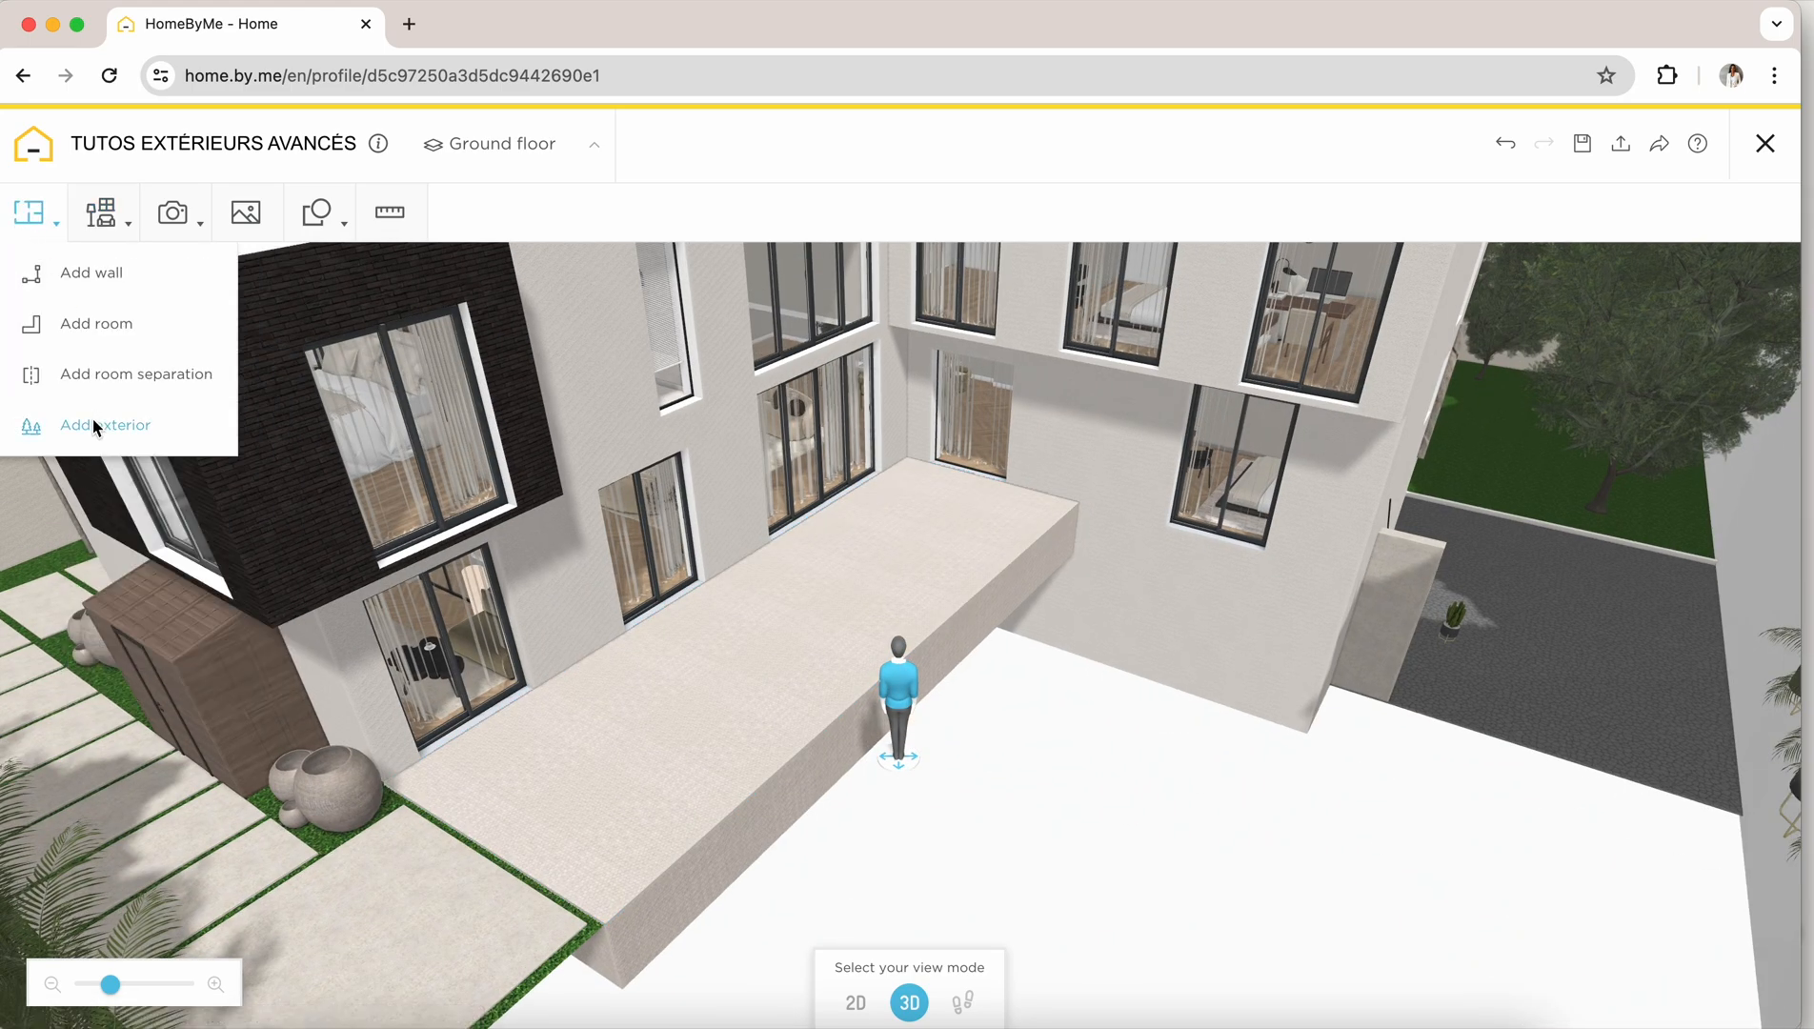
pyautogui.click(93, 418)
pyautogui.click(1074, 752)
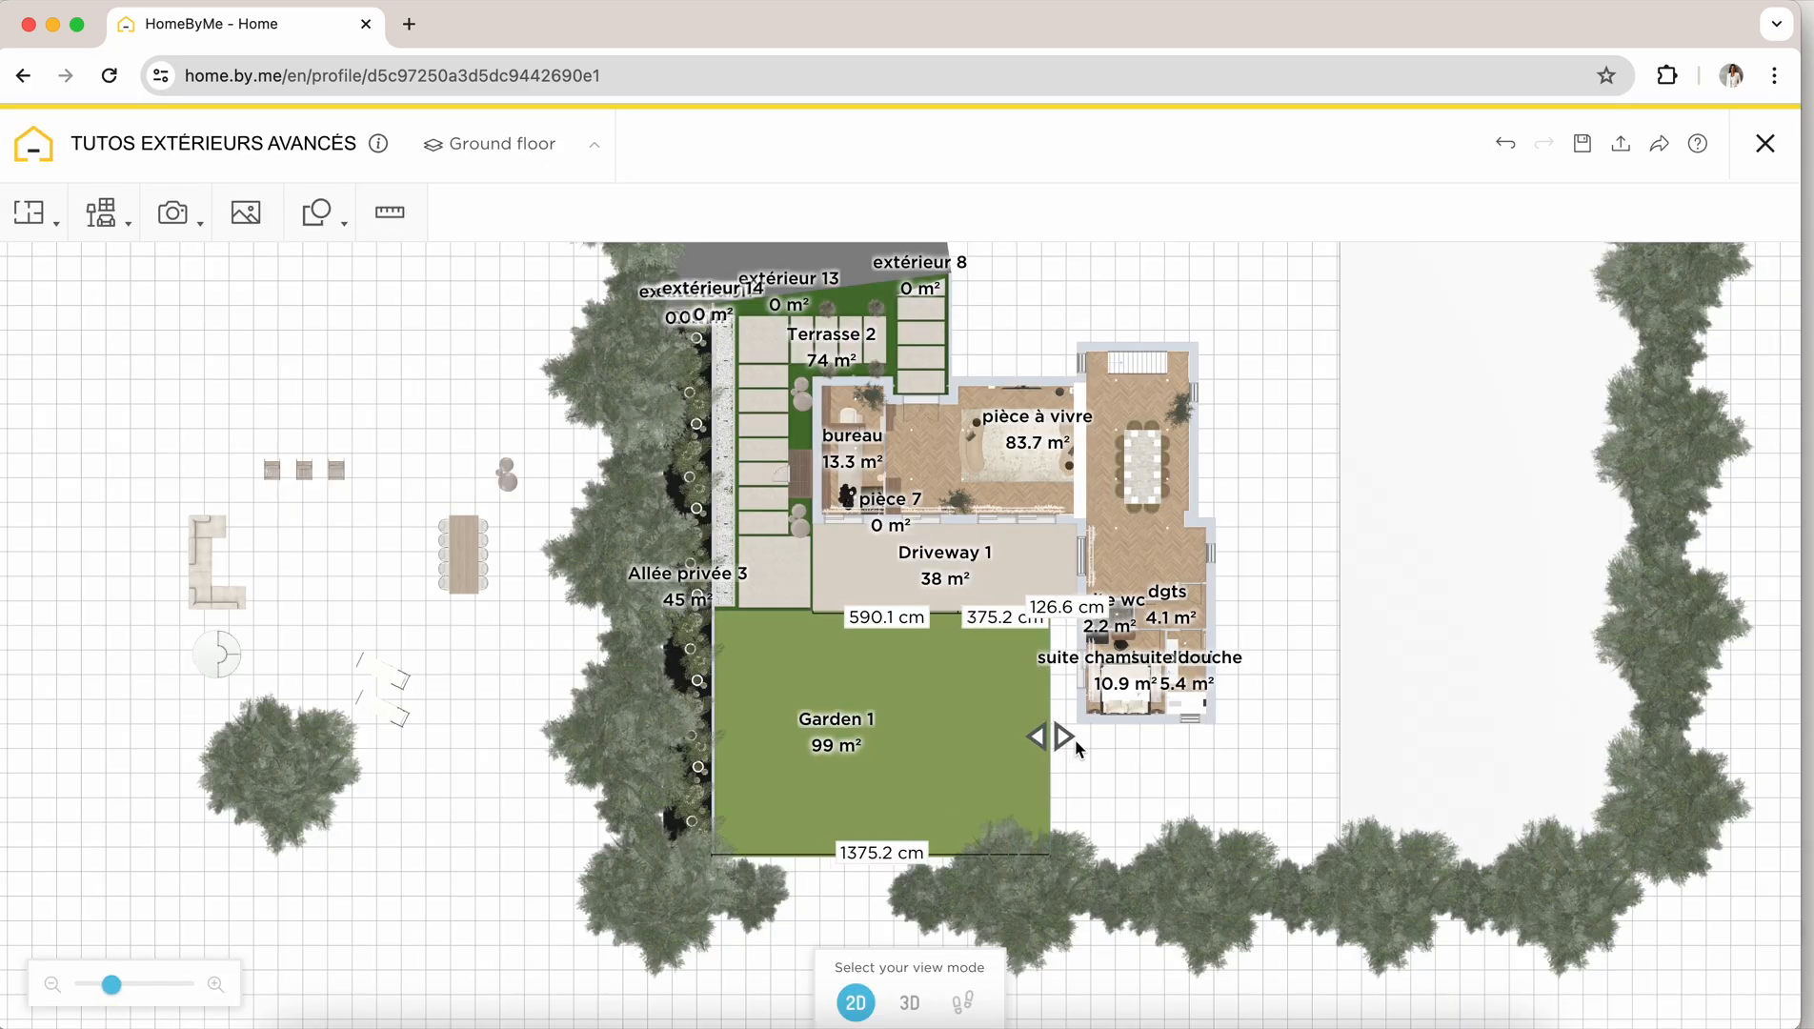
pyautogui.moveTo(1057, 738); pyautogui.dragTo(1138, 746)
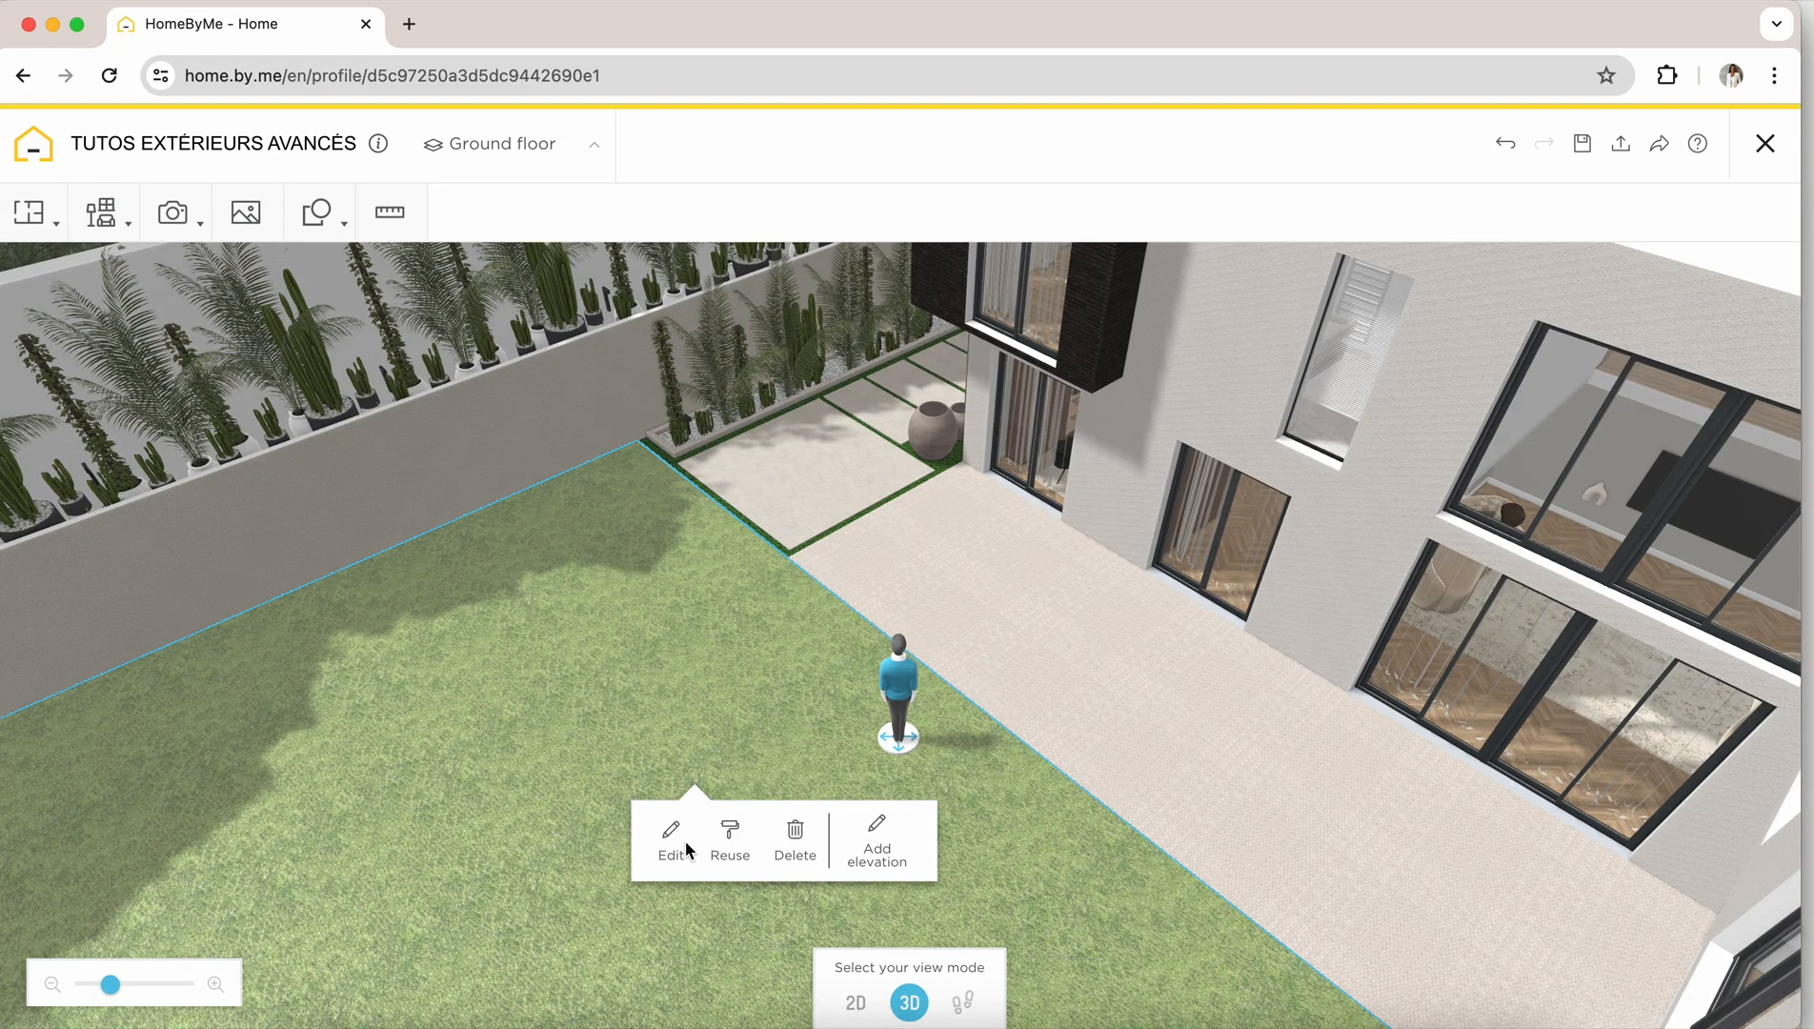
# Change the garden's surface to the dark green material from the Grass category
pyautogui.click(686, 848)
pyautogui.click(1449, 590)
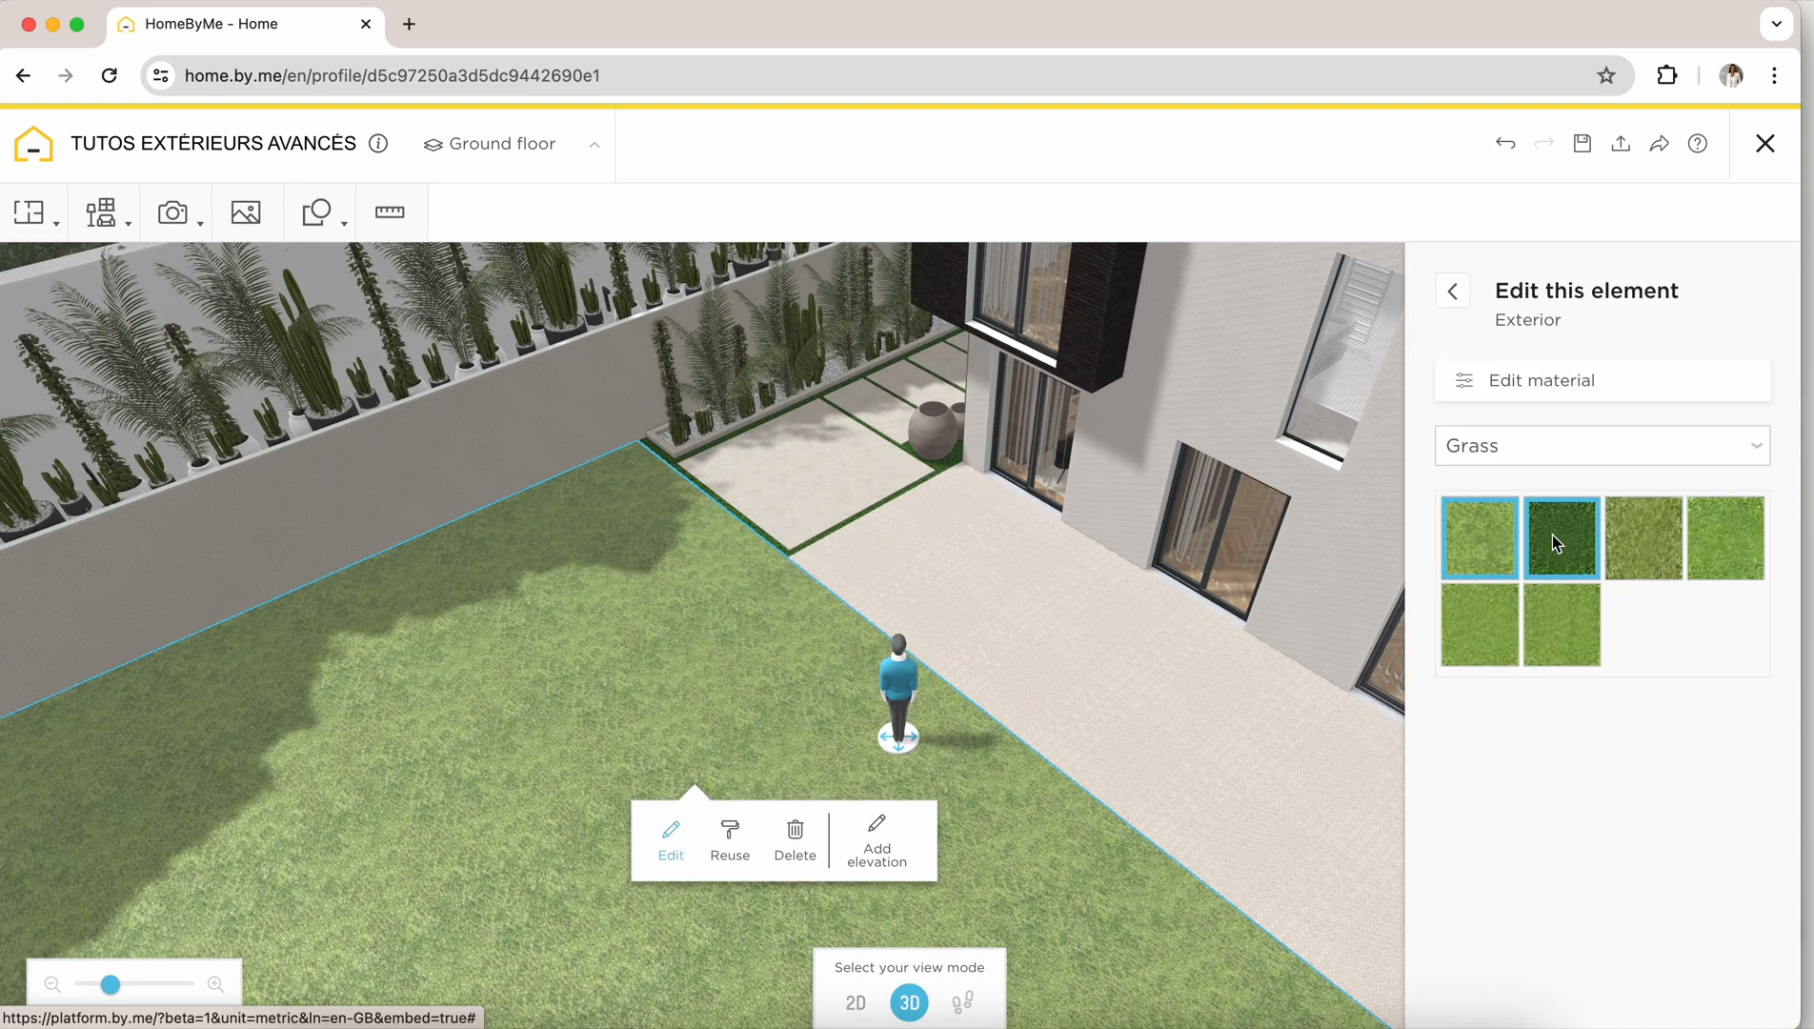
pyautogui.click(1560, 539)
pyautogui.moveTo(744, 709); pyautogui.dragTo(669, 481)
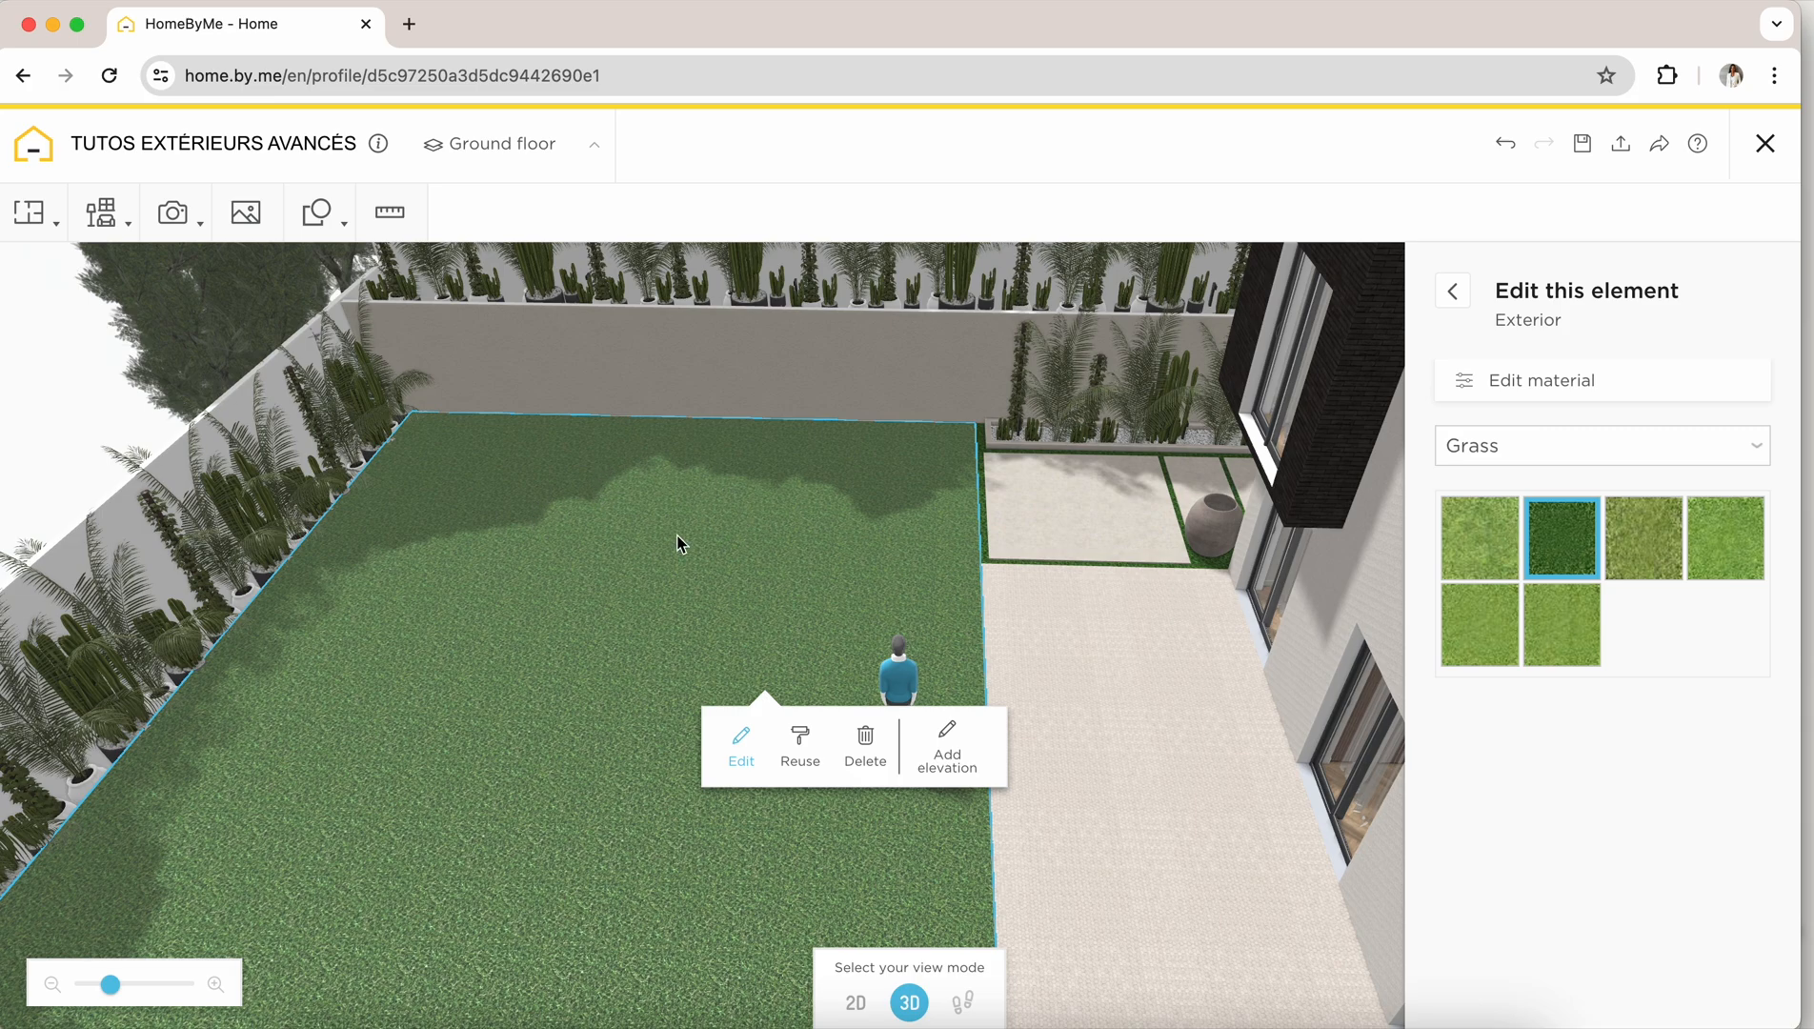
# Add a 5 m² driveway exterior on the lawn, just in front of the square paved terrace
pyautogui.click(33, 212)
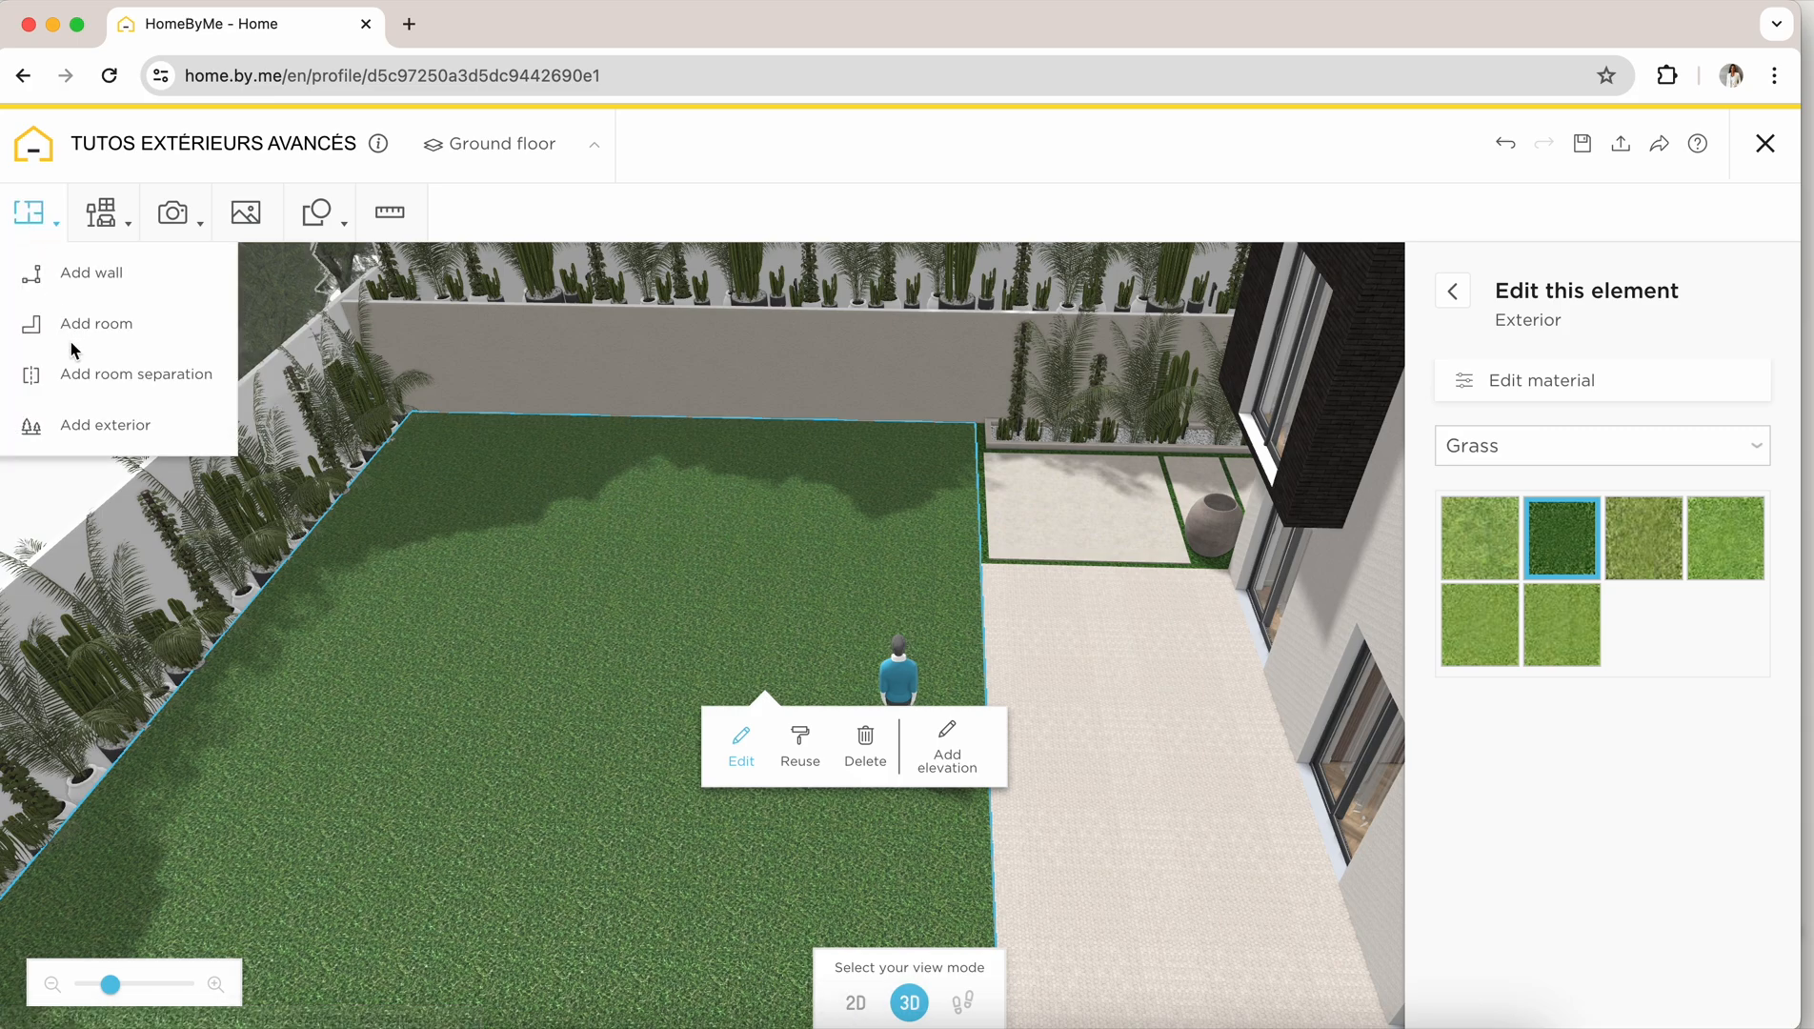
pyautogui.click(92, 432)
pyautogui.click(1072, 575)
pyautogui.click(776, 745)
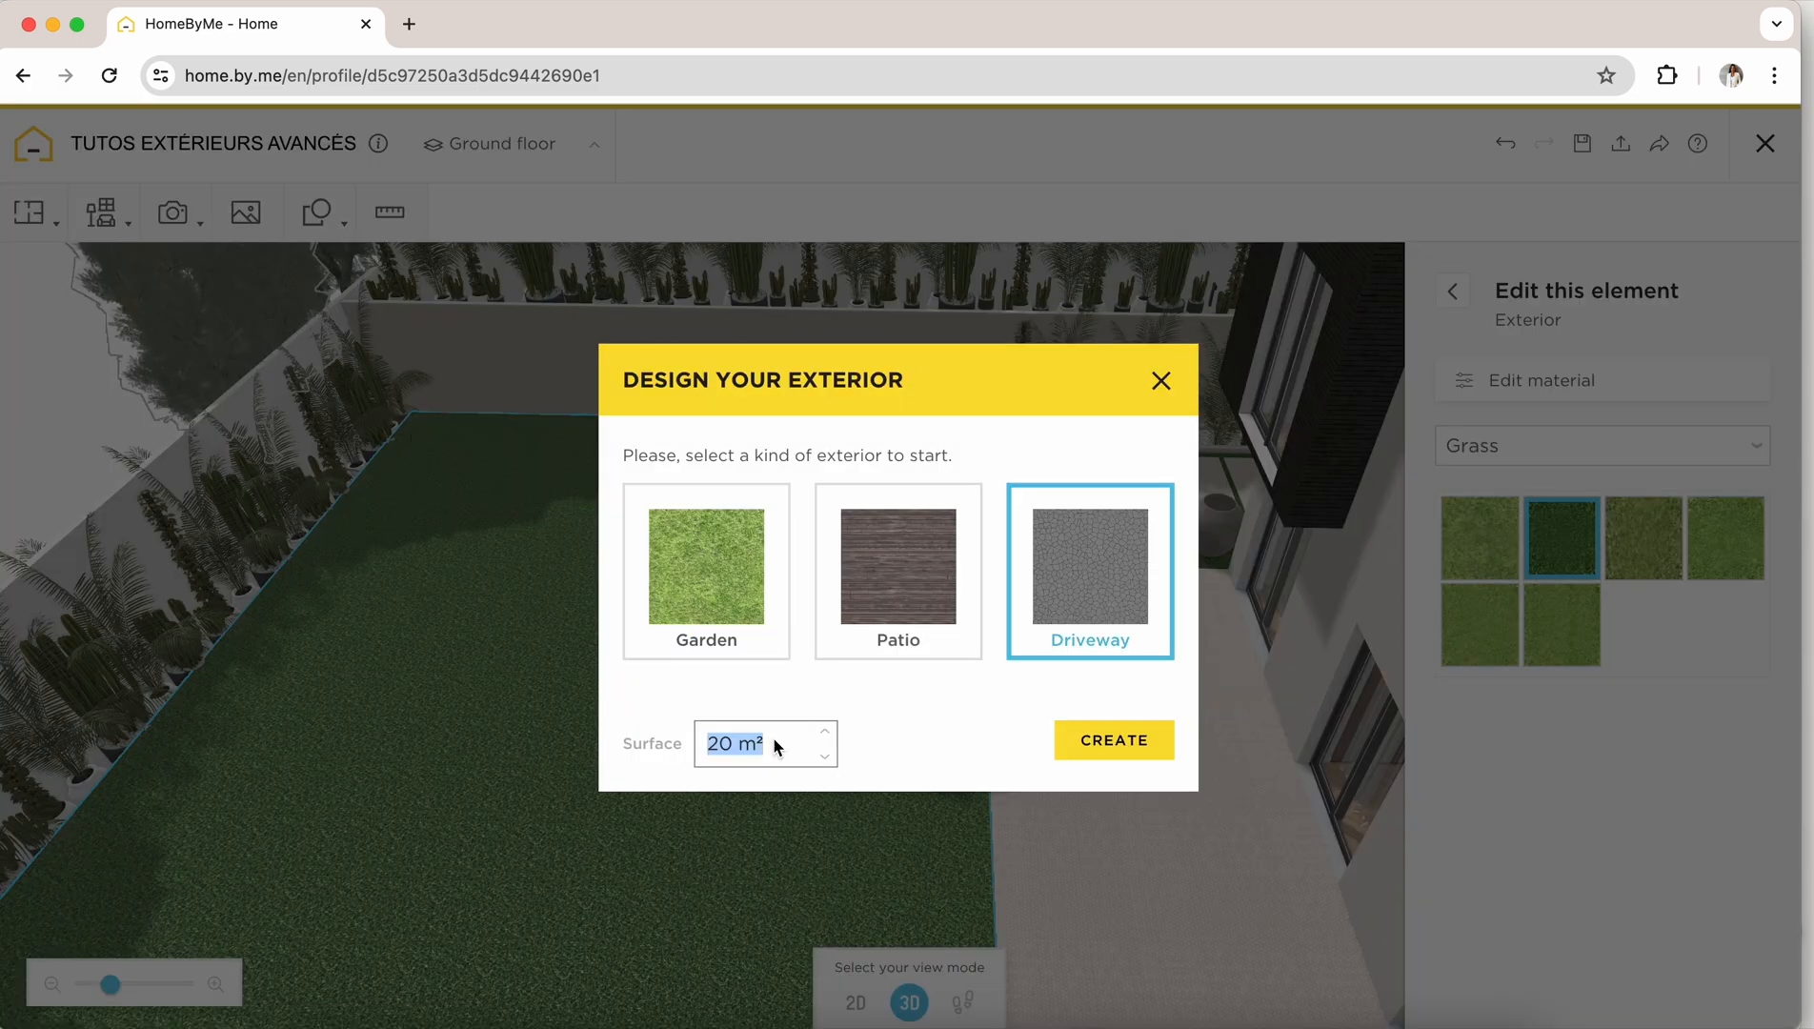
pyautogui.write('5')
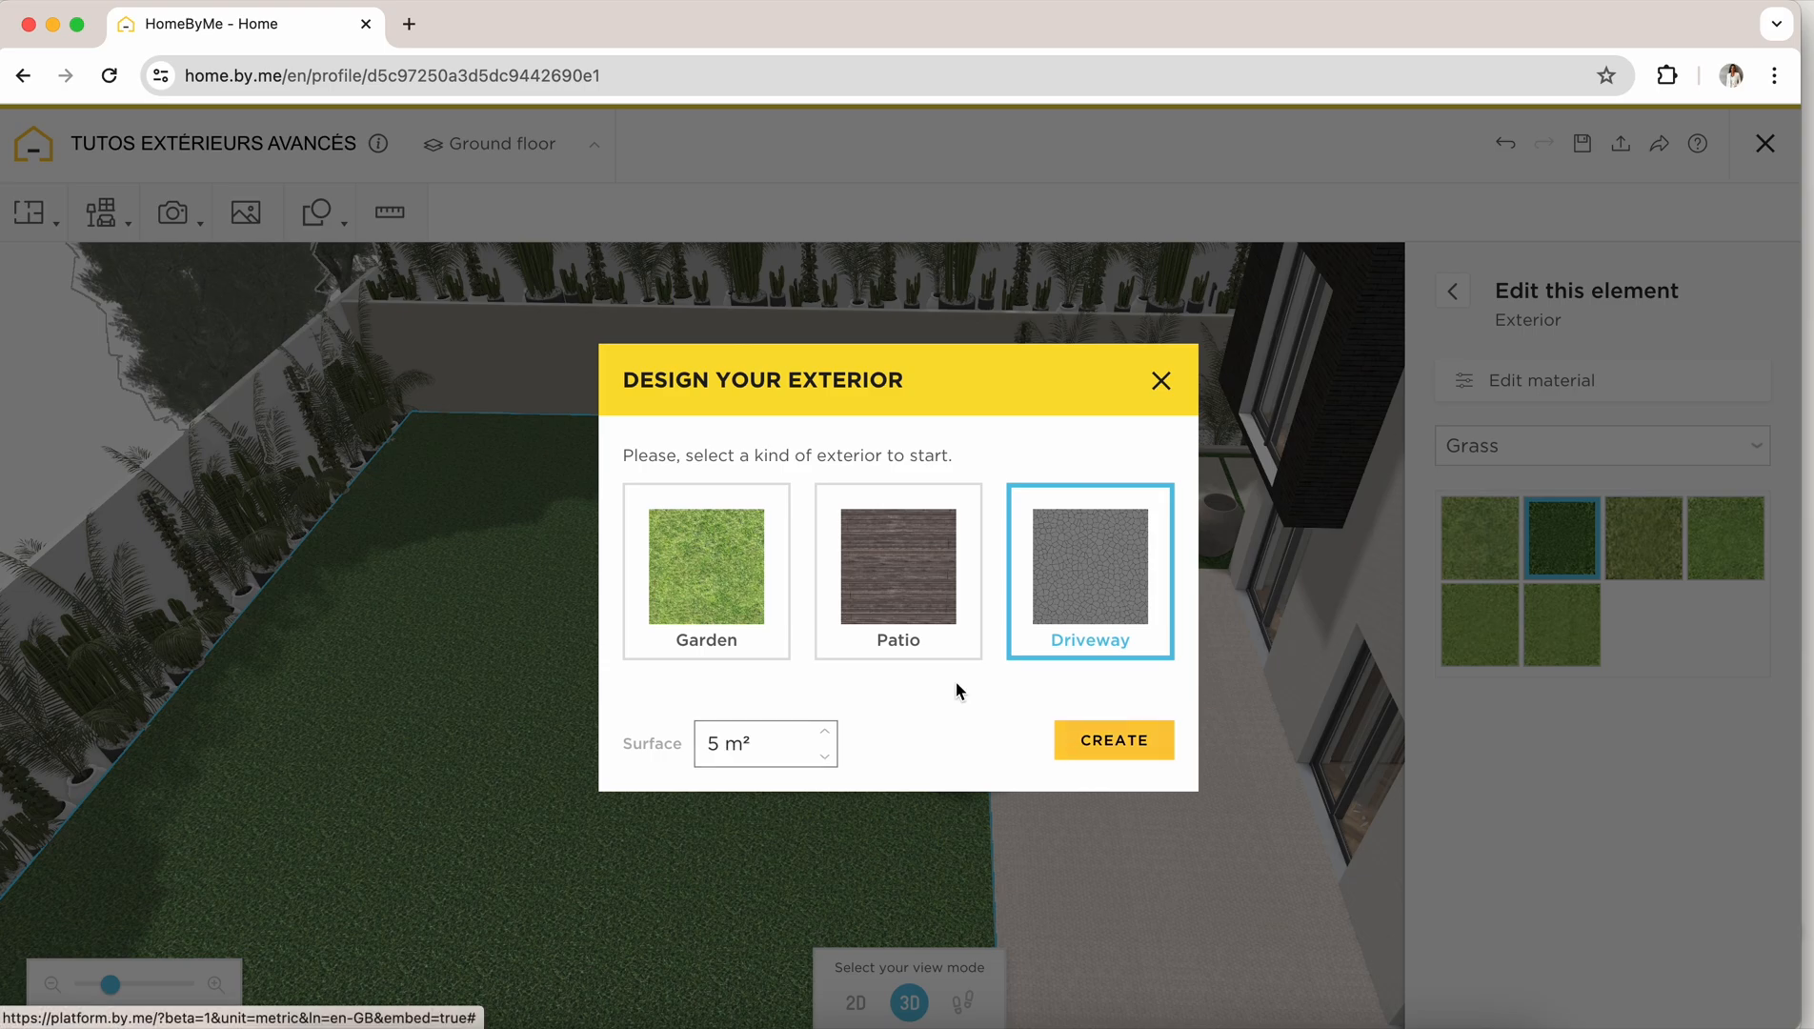
pyautogui.press('Return')
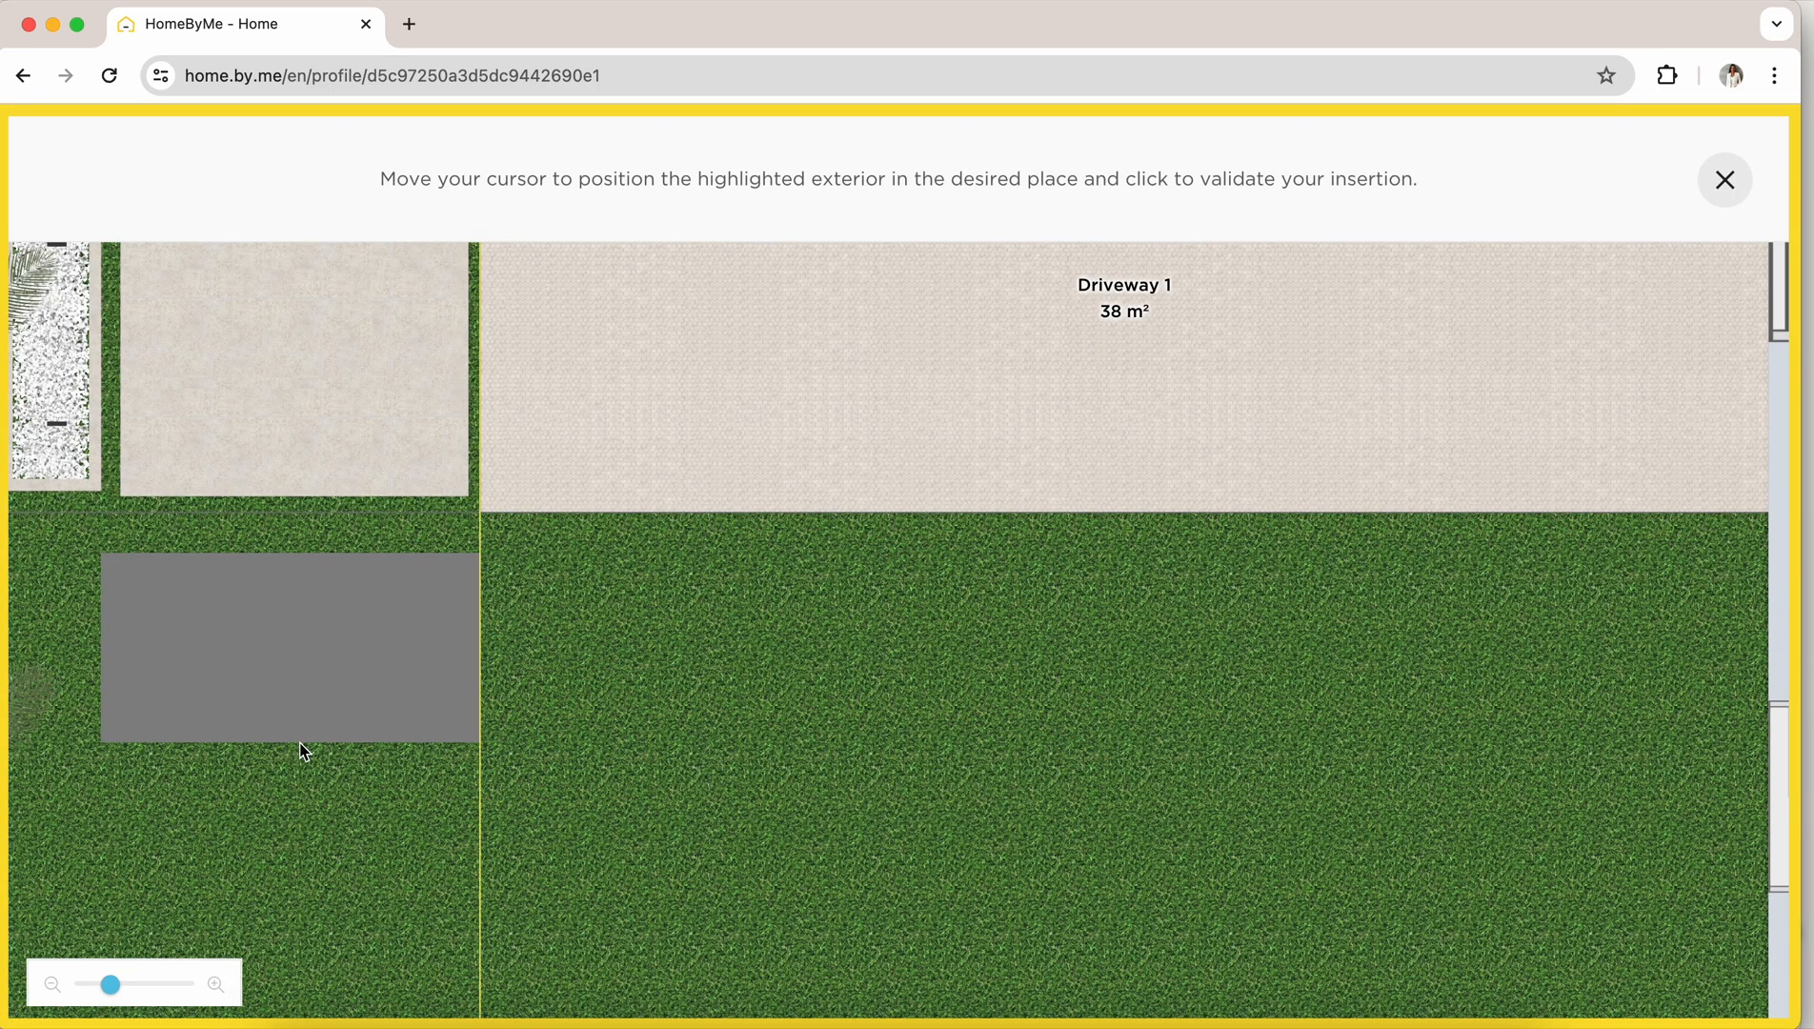
pyautogui.click(303, 753)
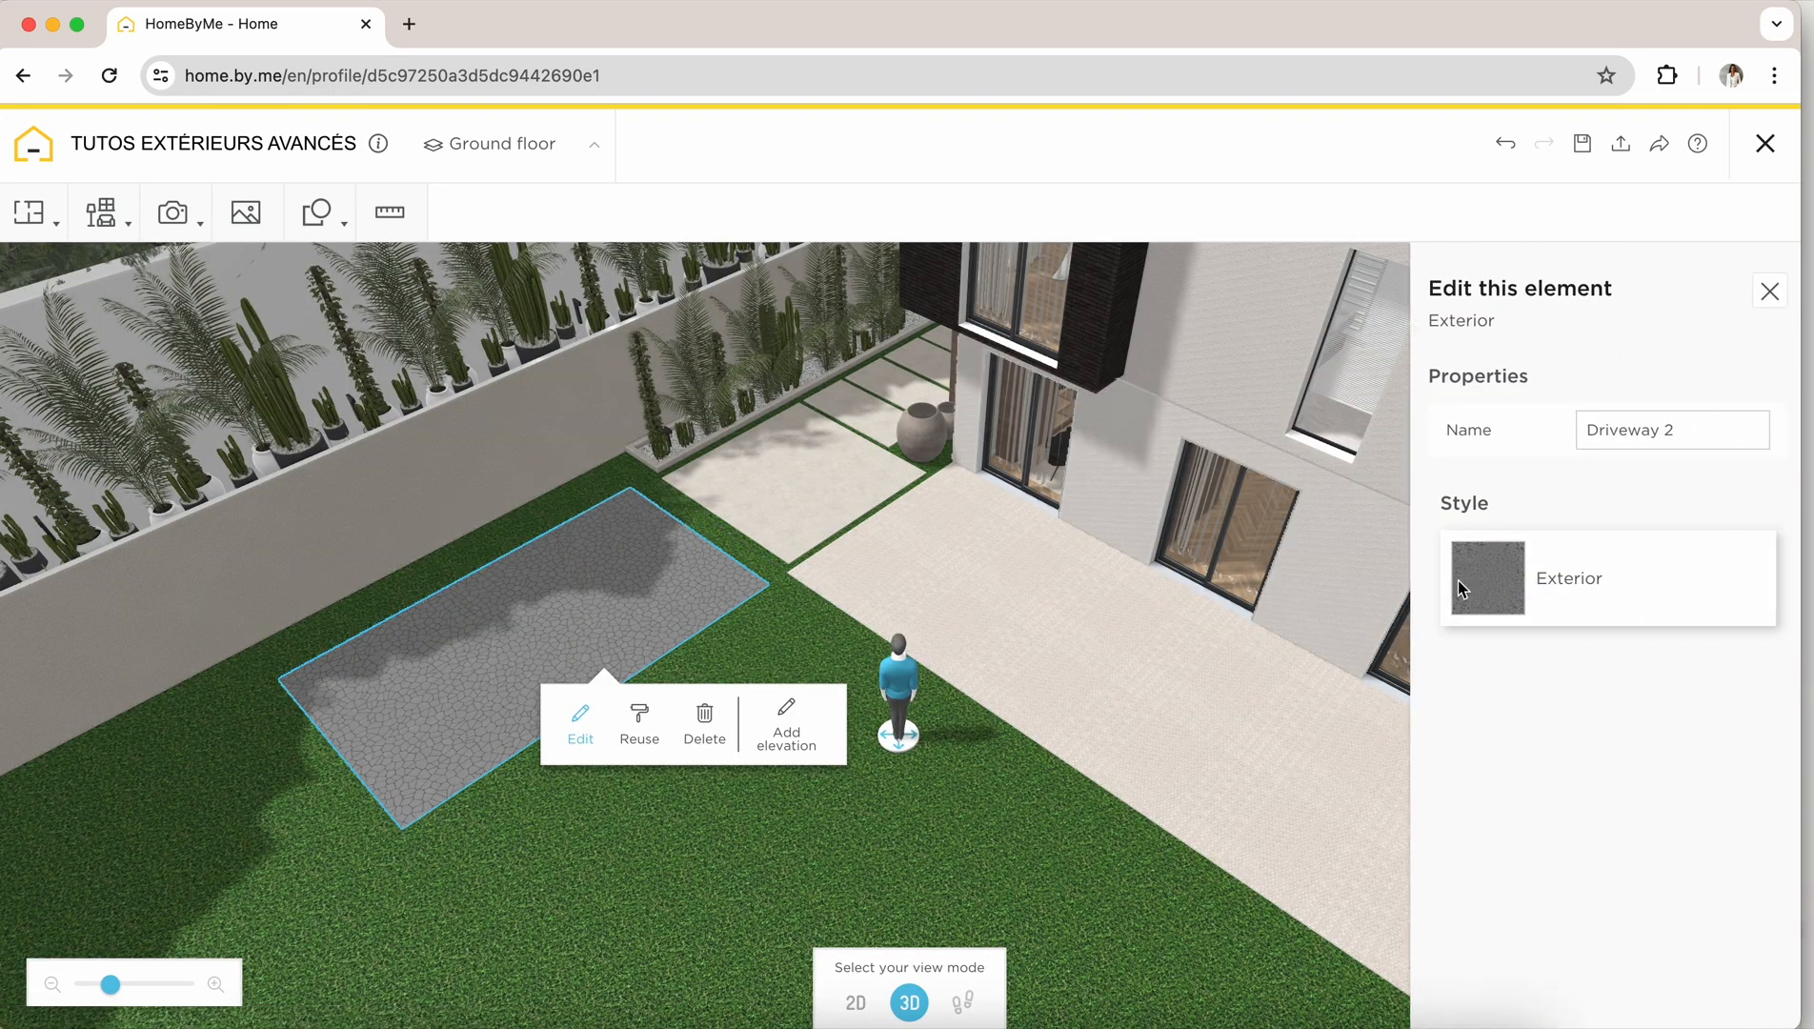
# Cover the small driveway with a dark material from Decking & Decking tiles and raise it into a low platform
pyautogui.click(1484, 584)
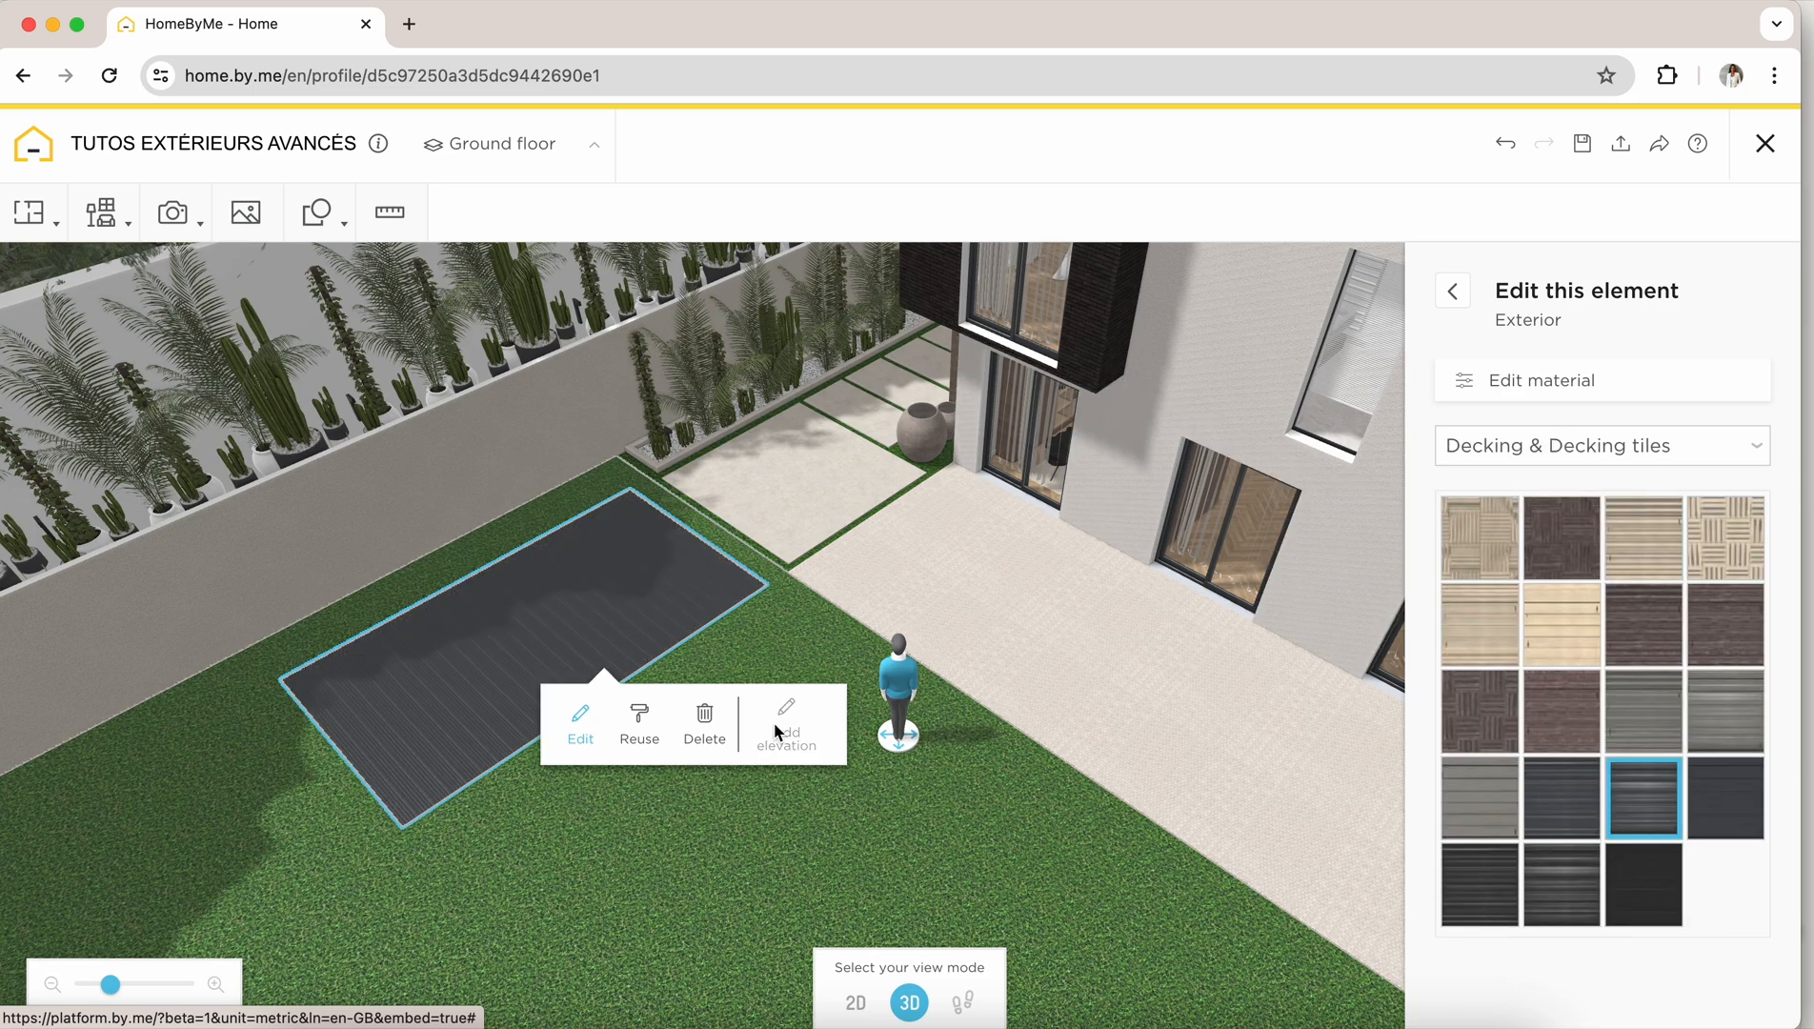
pyautogui.click(773, 723)
pyautogui.moveTo(665, 698); pyautogui.dragTo(648, 872)
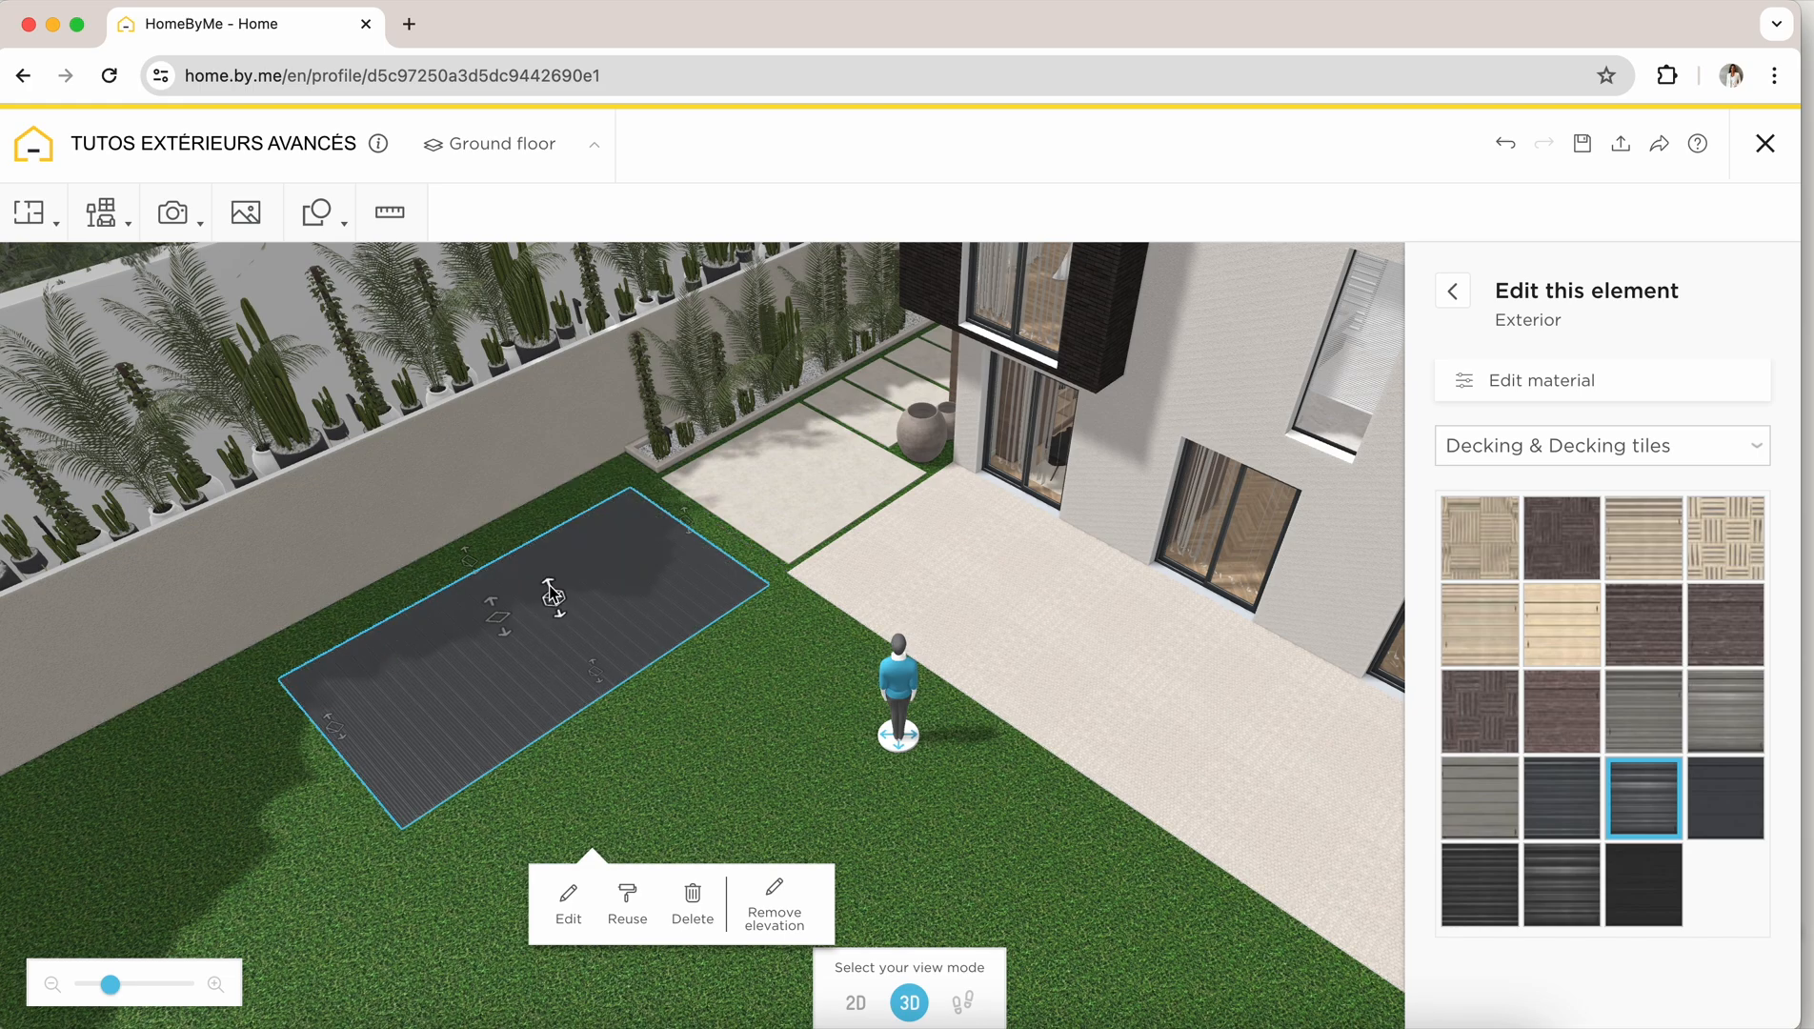
pyautogui.moveTo(548, 583); pyautogui.dragTo(542, 573)
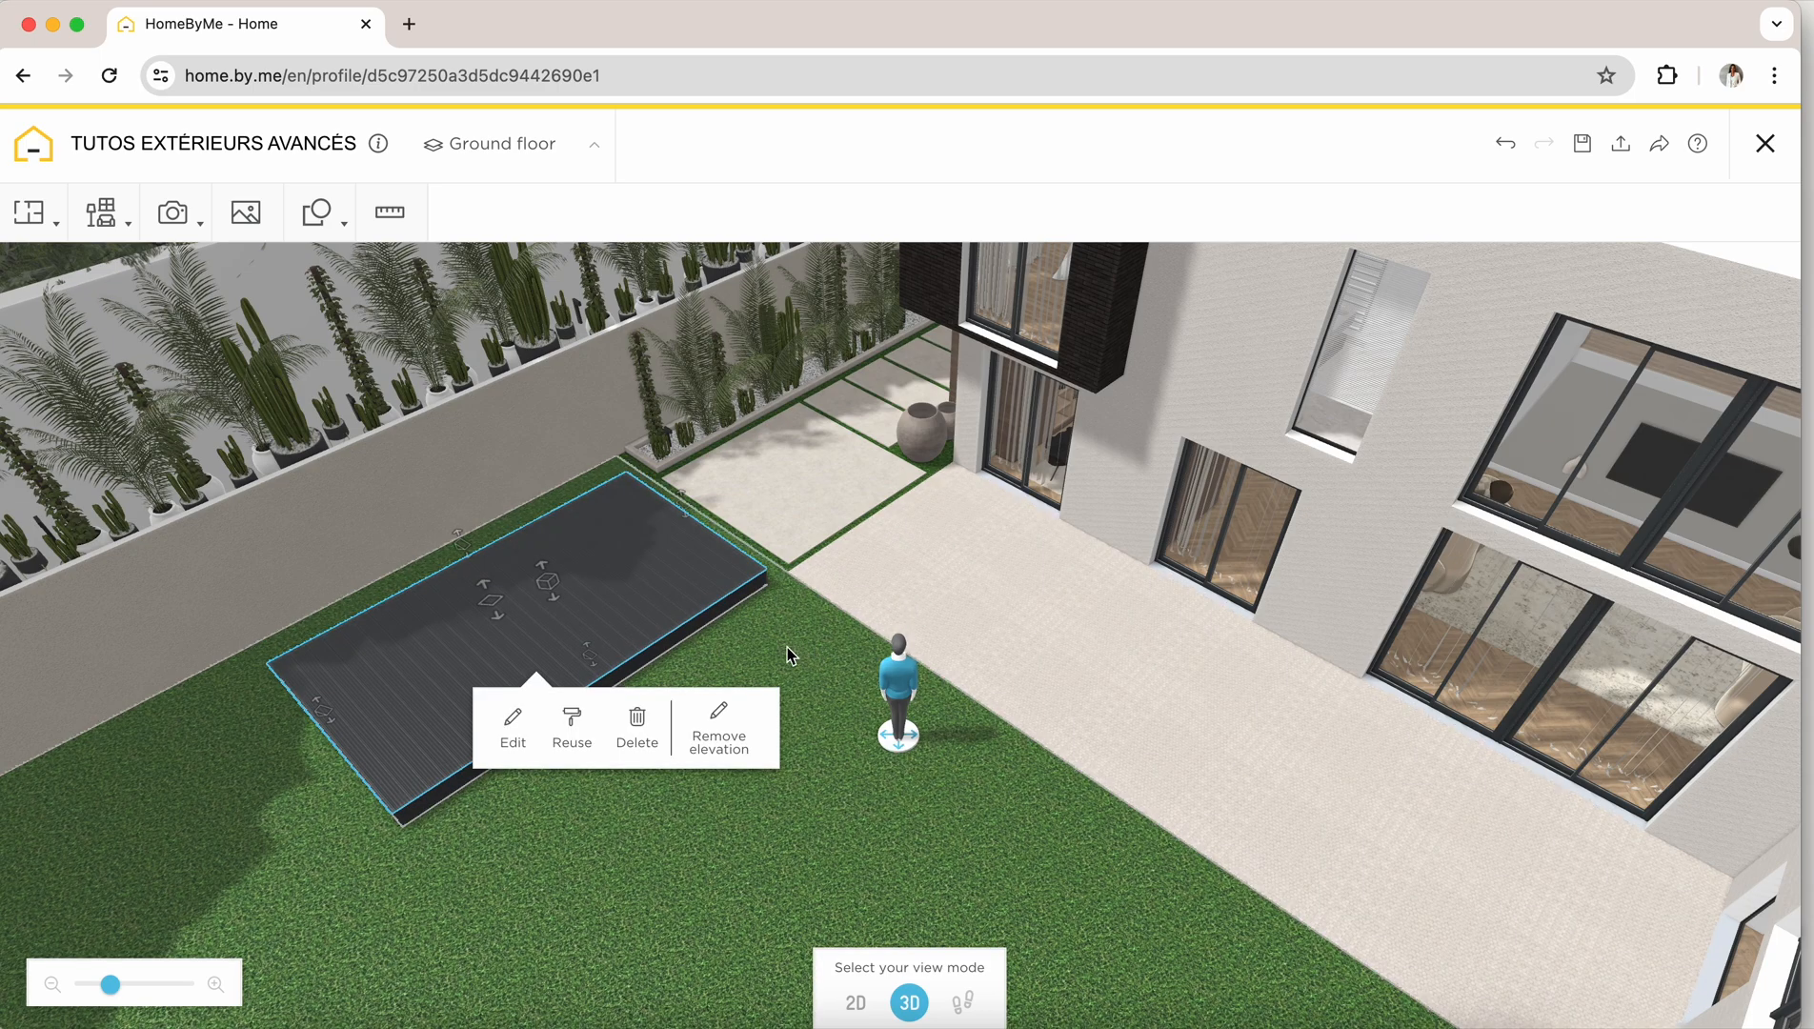
pyautogui.click(469, 823)
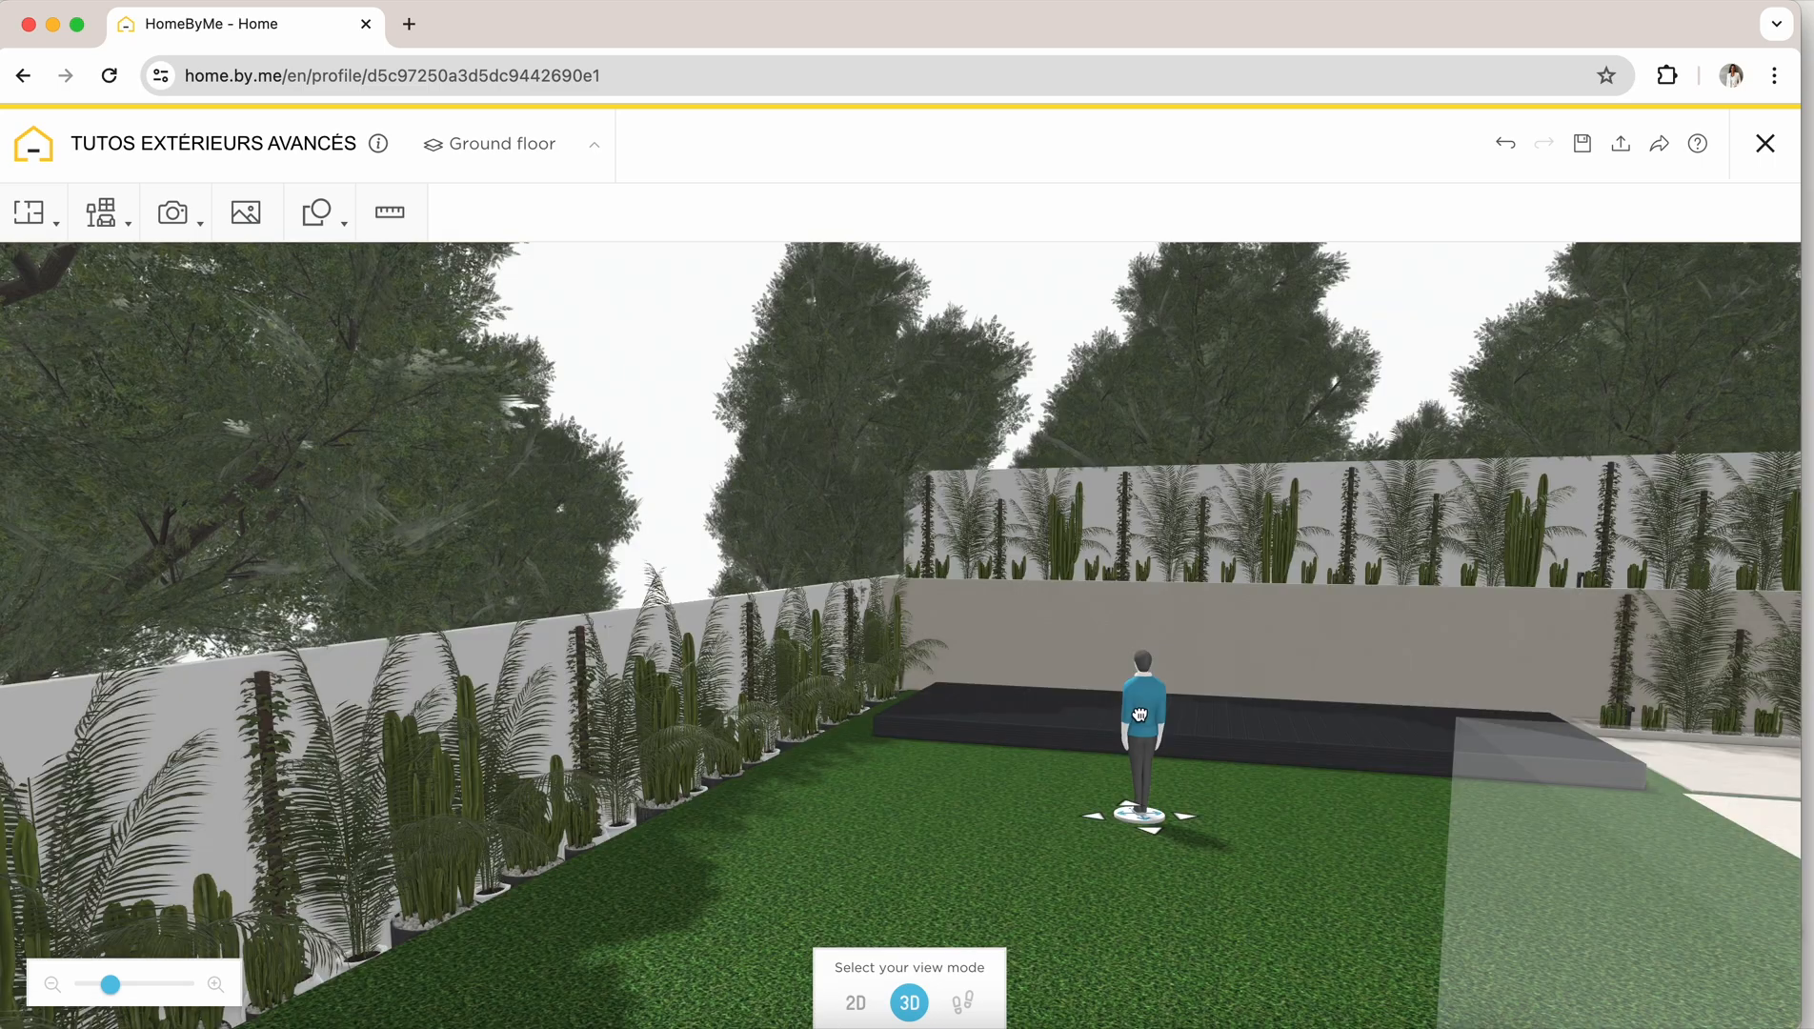
# Position the SN Grate White Cushioned Chaise on the raised dark deck by the boundary wall
pyautogui.moveTo(1146, 707); pyautogui.dragTo(1147, 693)
pyautogui.moveTo(1251, 621); pyautogui.dragTo(1248, 748)
pyautogui.moveTo(901, 688); pyautogui.dragTo(905, 570)
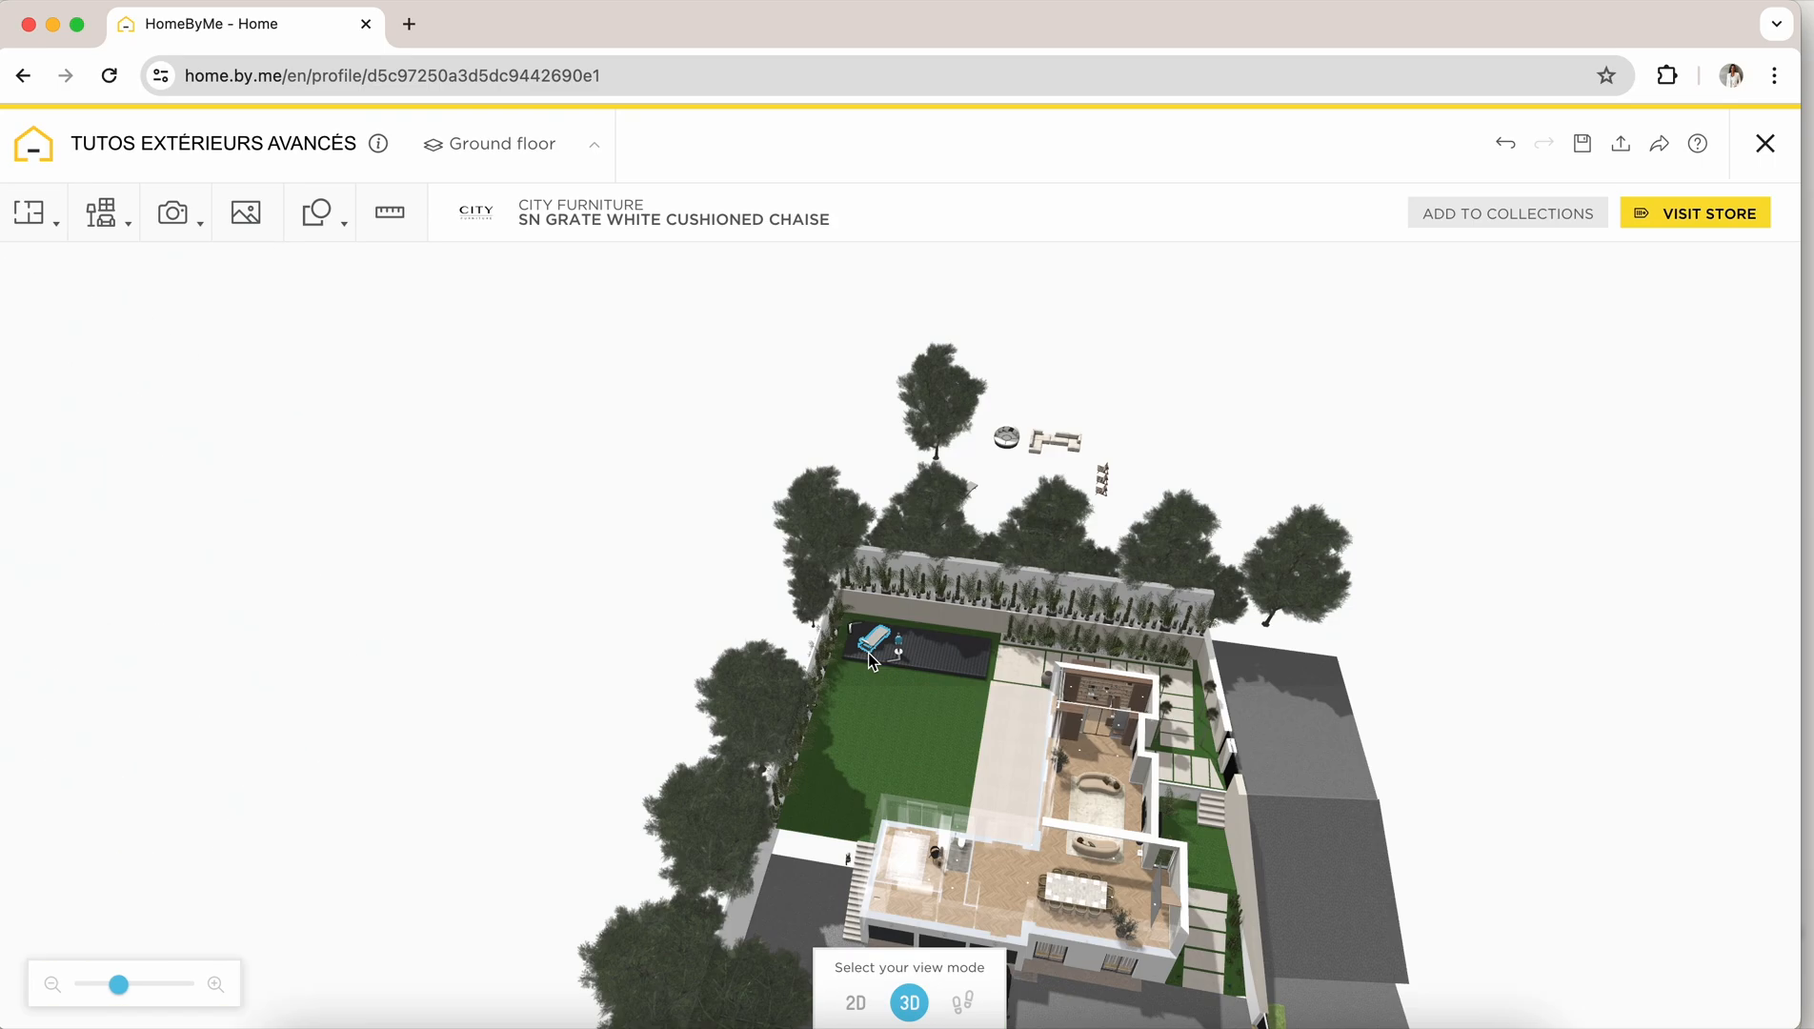
pyautogui.click(871, 652)
pyautogui.moveTo(871, 652); pyautogui.dragTo(791, 636)
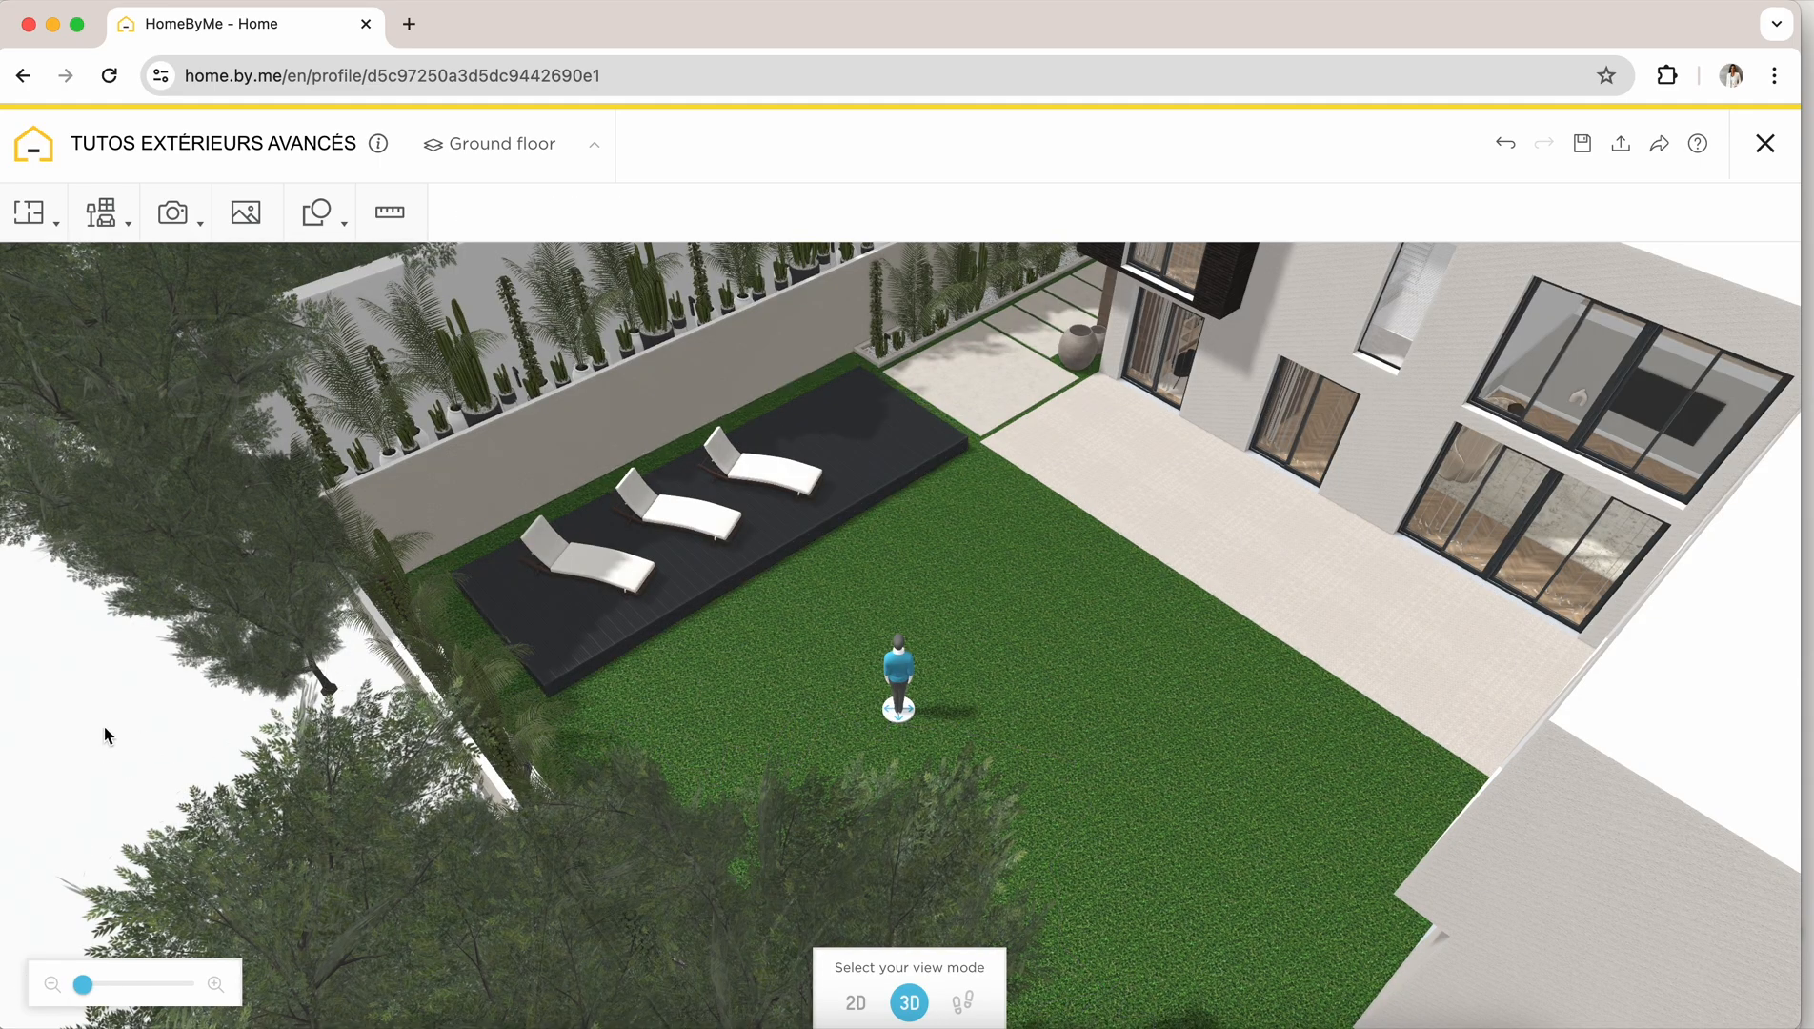
# Extend the lawn past the boundary wall at the far end of the deck in the 2D plan, and return to 3D
pyautogui.moveTo(104, 735); pyautogui.dragTo(10, 682)
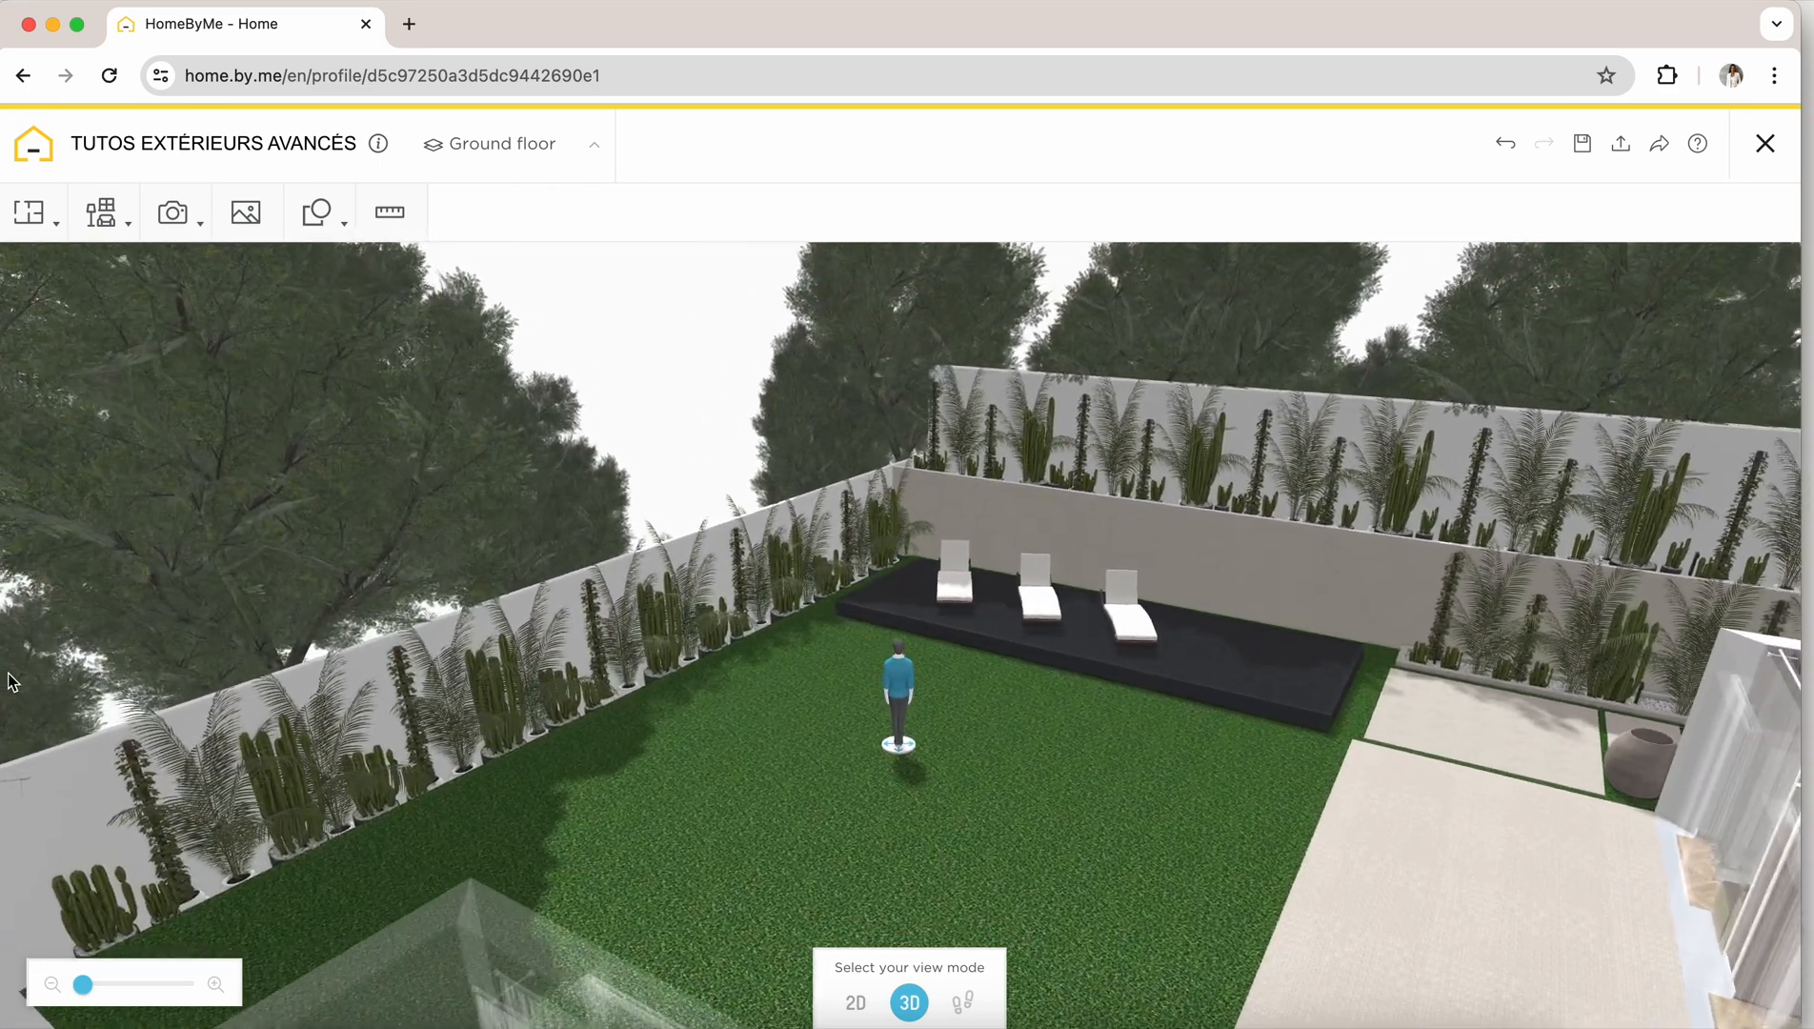
pyautogui.moveTo(668, 389); pyautogui.dragTo(903, 765)
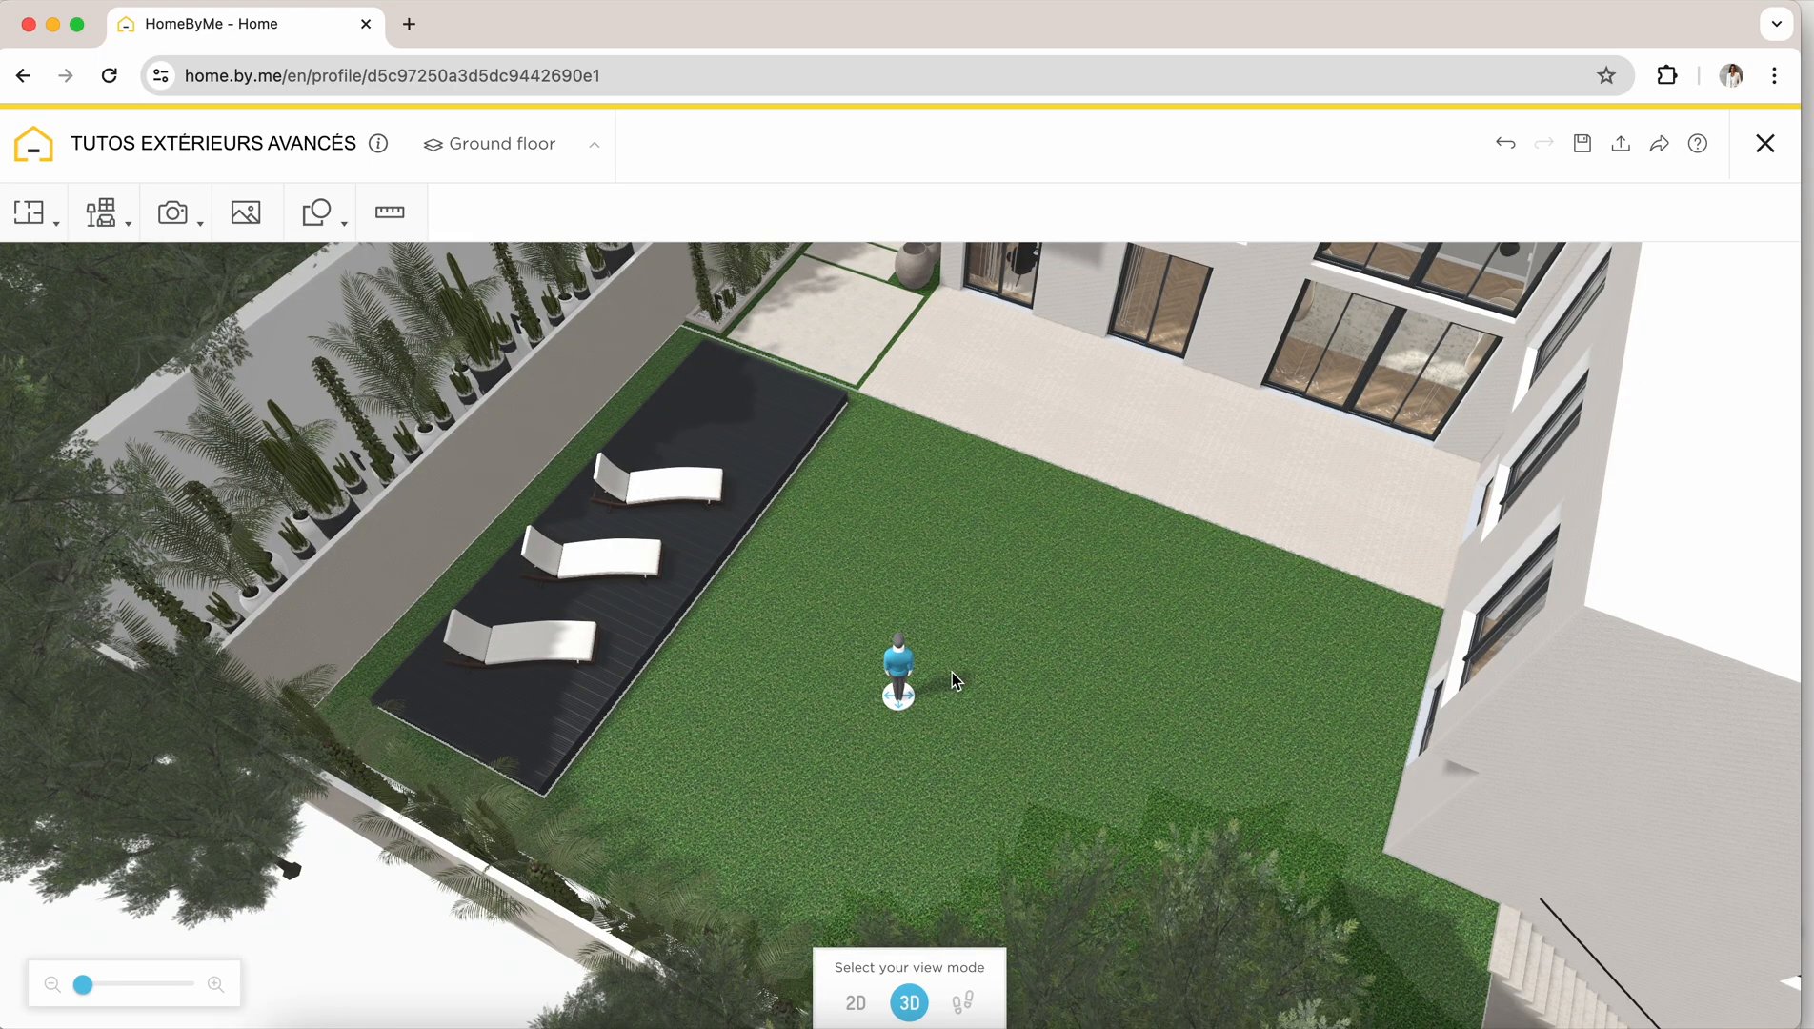
pyautogui.moveTo(896, 691); pyautogui.dragTo(830, 798)
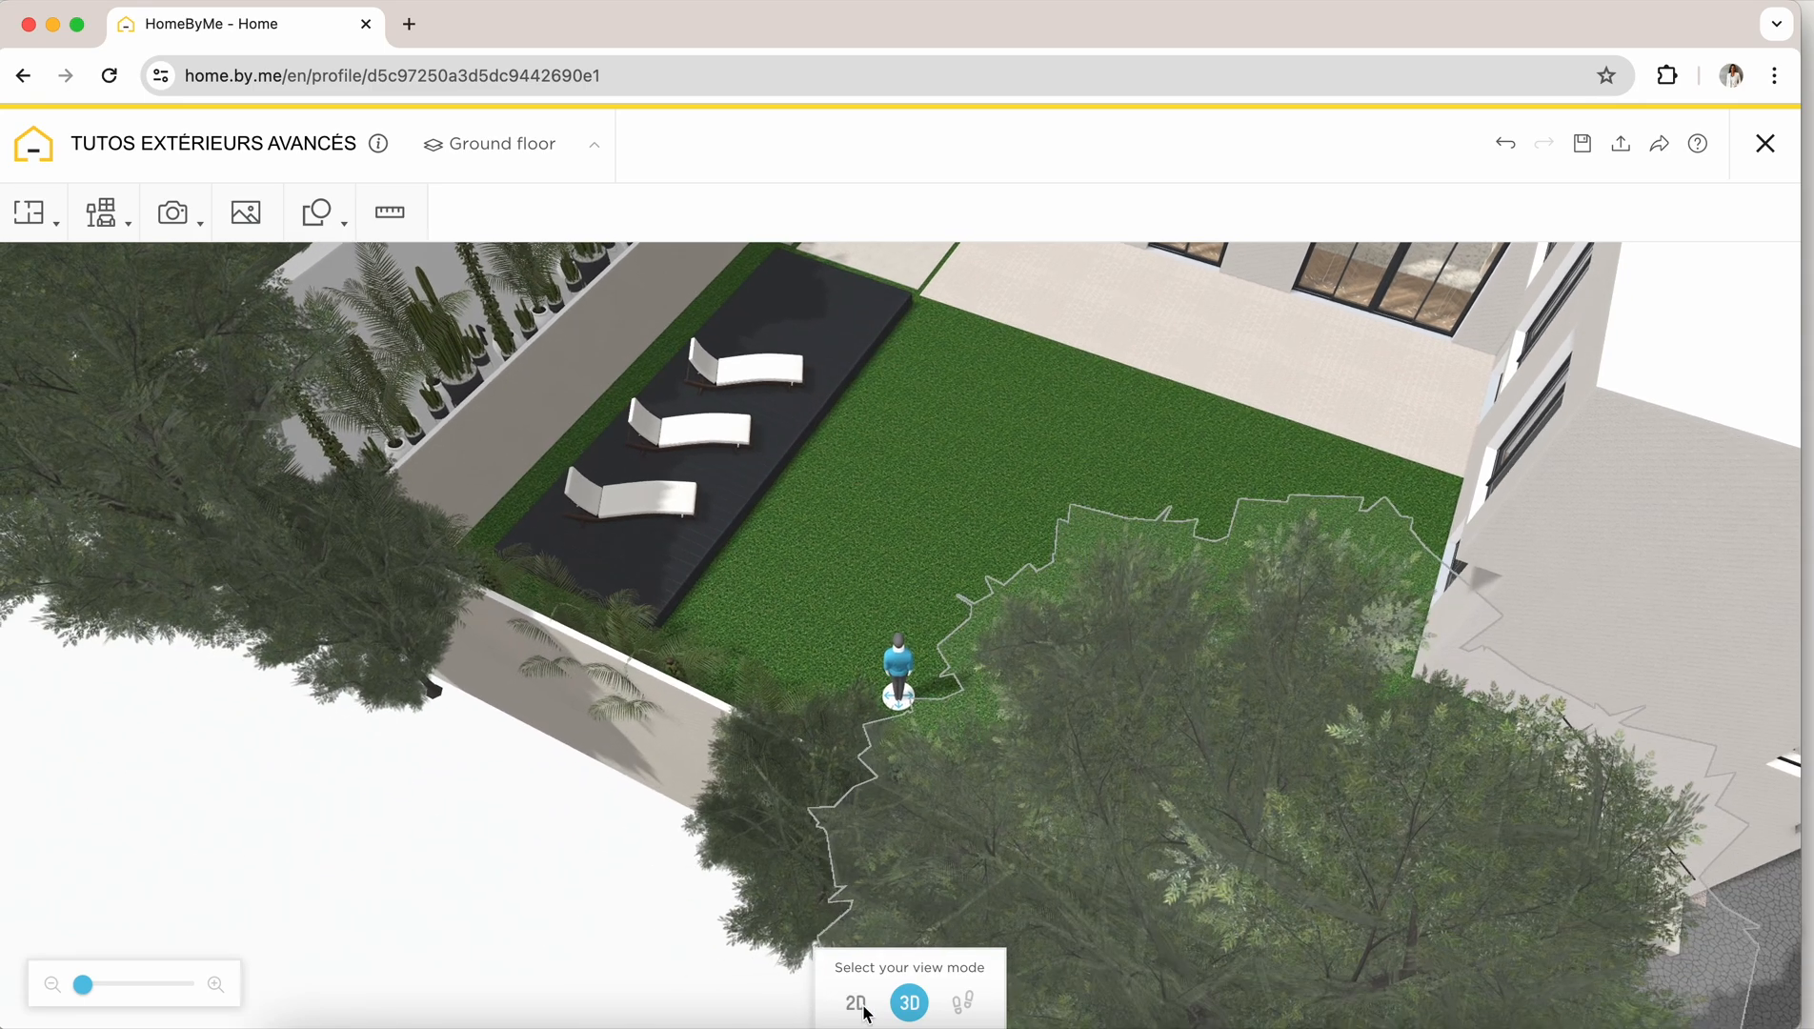
pyautogui.click(855, 1003)
pyautogui.click(908, 1002)
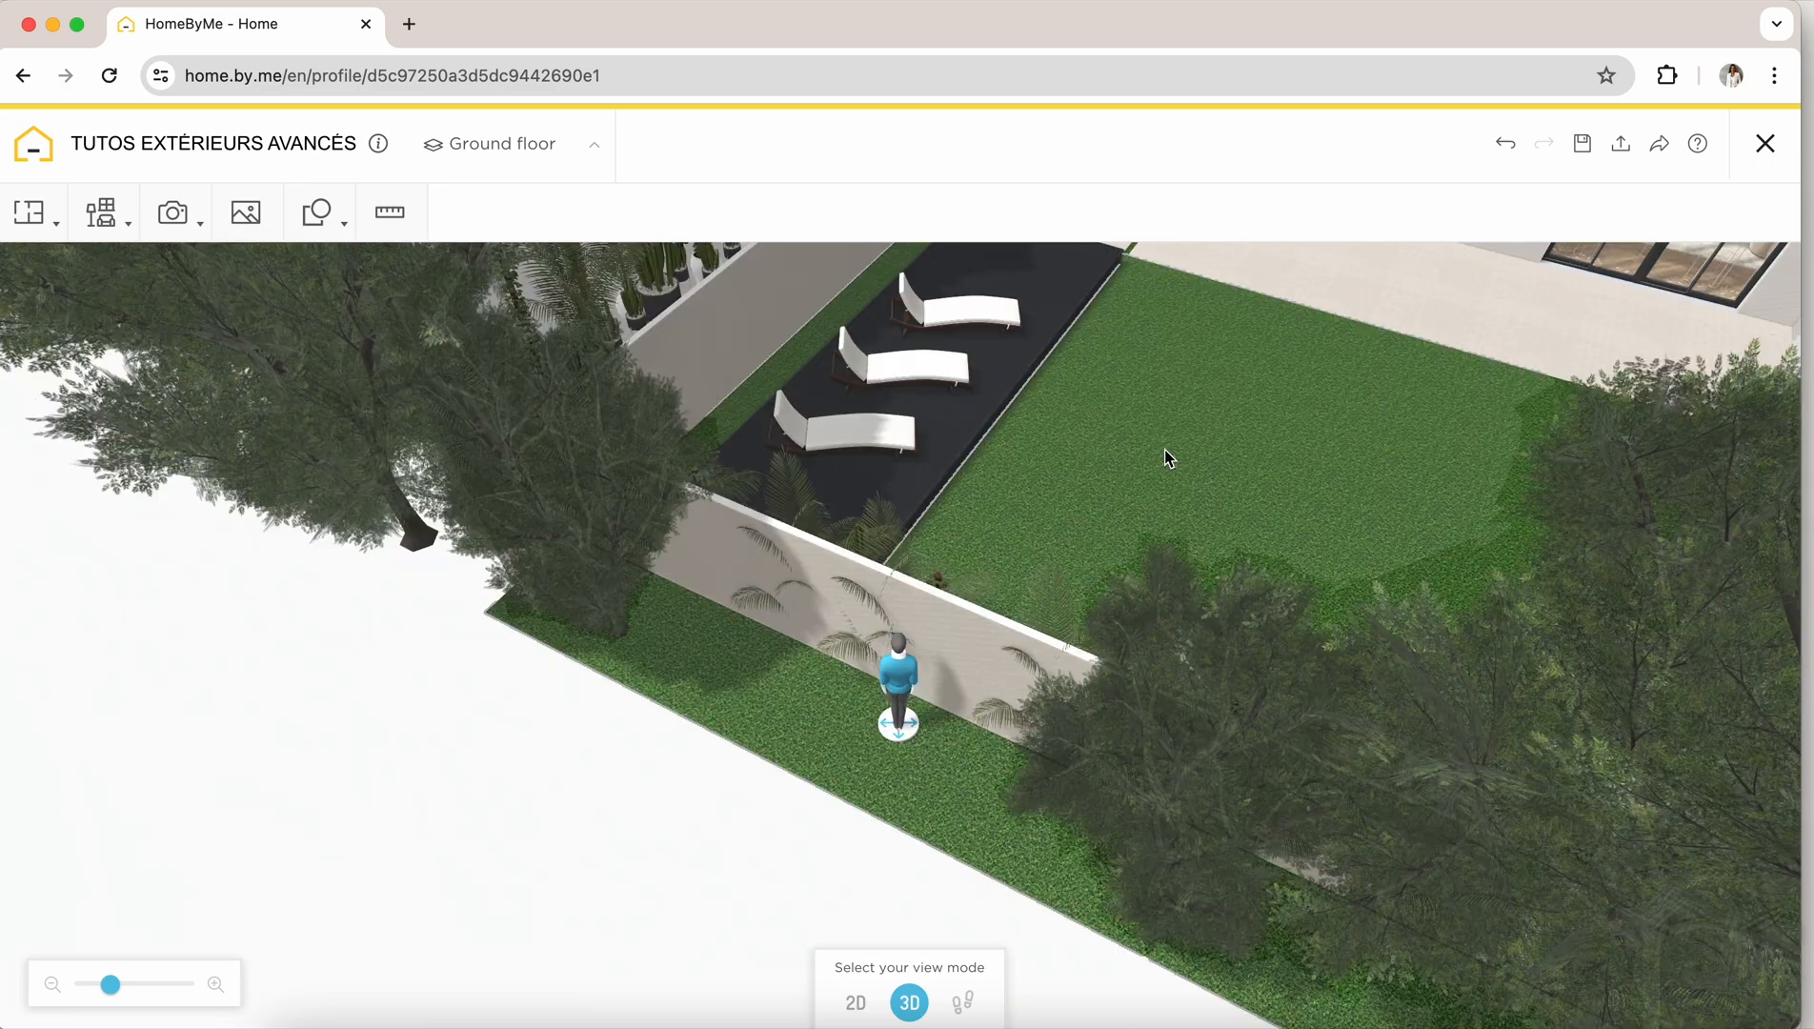
# Add elevation to the lawn and raise it into a thick grass block above the surrounding ground
pyautogui.click(1166, 457)
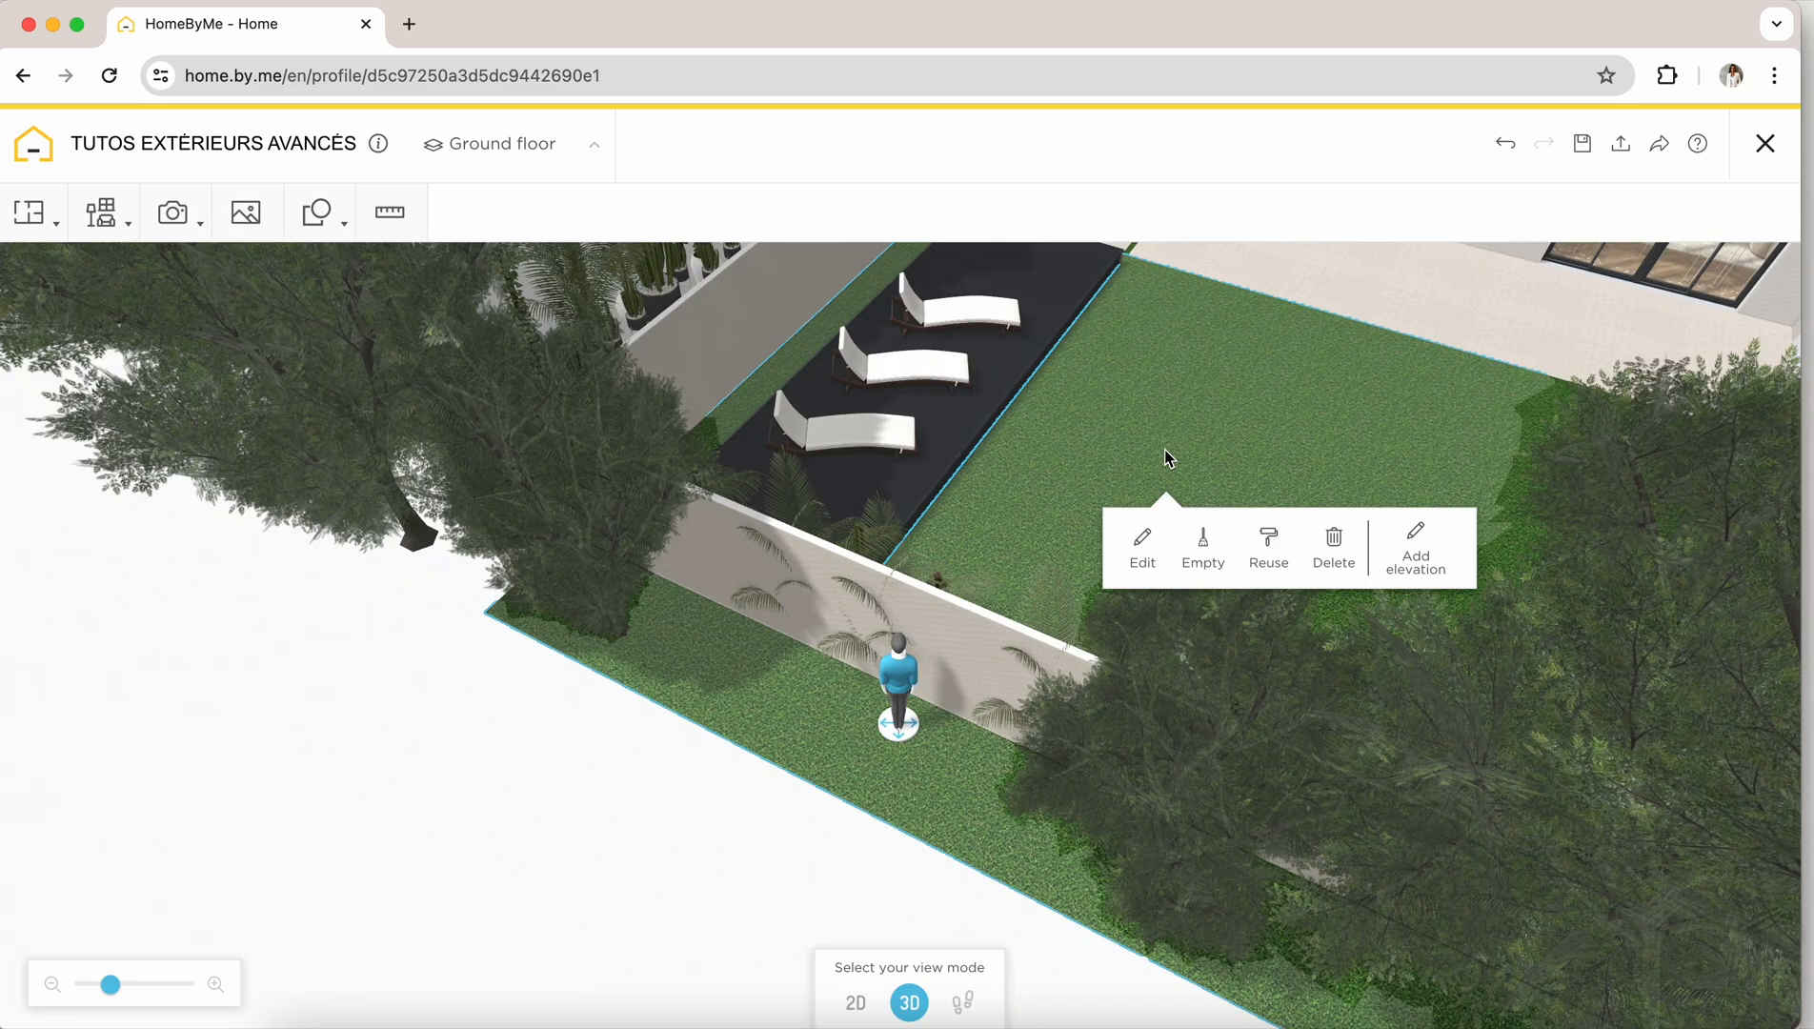
pyautogui.click(1401, 569)
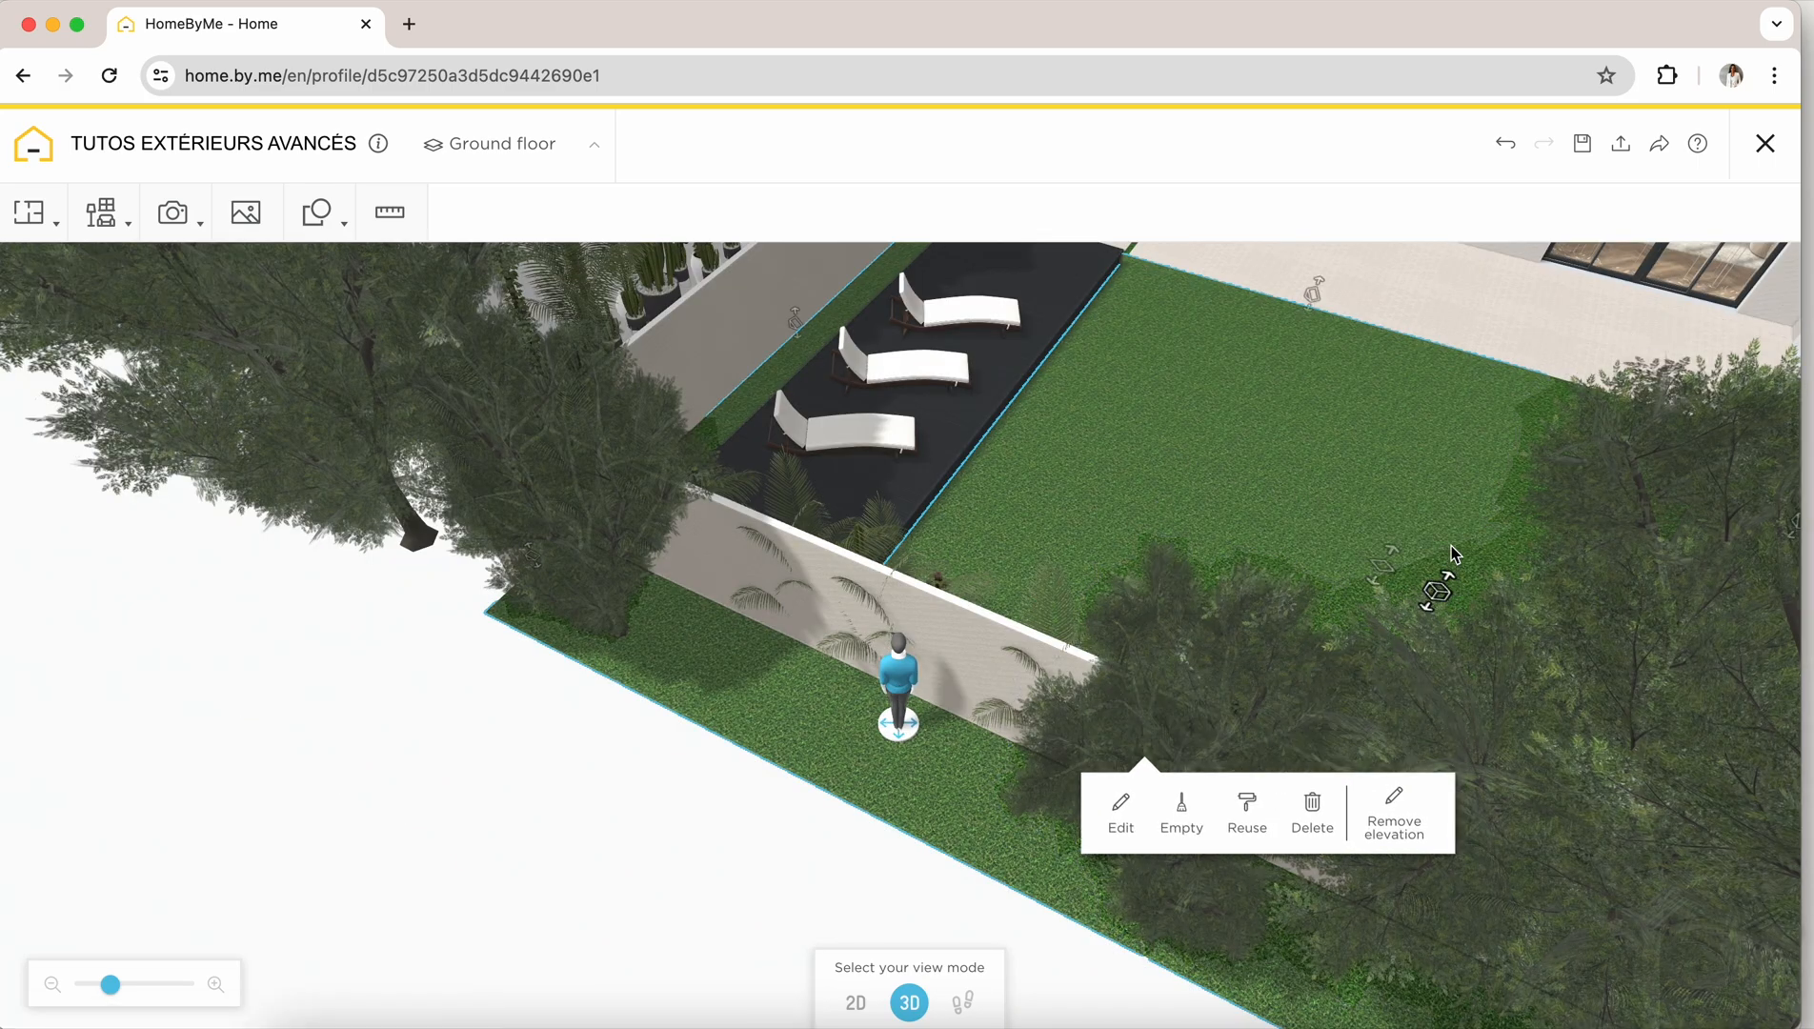
pyautogui.moveTo(1452, 553); pyautogui.dragTo(1401, 565)
pyautogui.click(681, 851)
pyautogui.moveTo(680, 845); pyautogui.dragTo(800, 902)
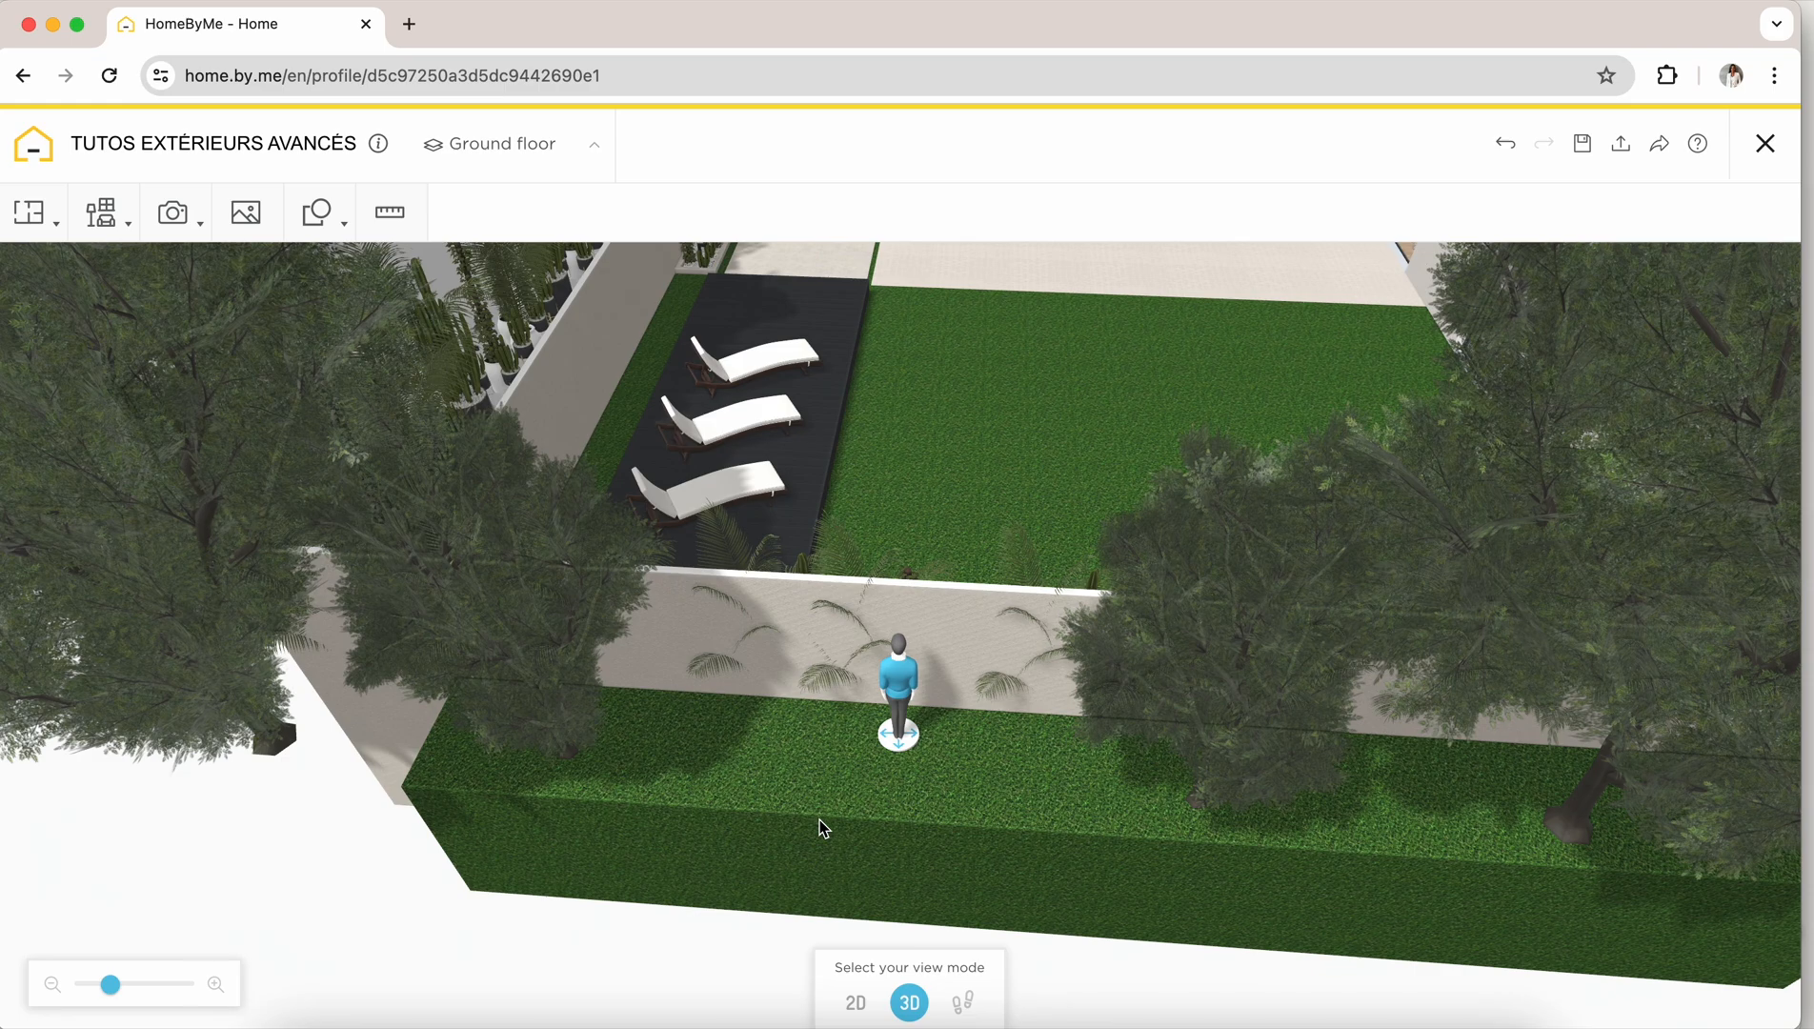
# Search the furnishing catalogue for "pool" and place the 8x4m above-ground pool on the lawn beside the lounge deck
pyautogui.moveTo(907, 698); pyautogui.dragTo(1135, 386)
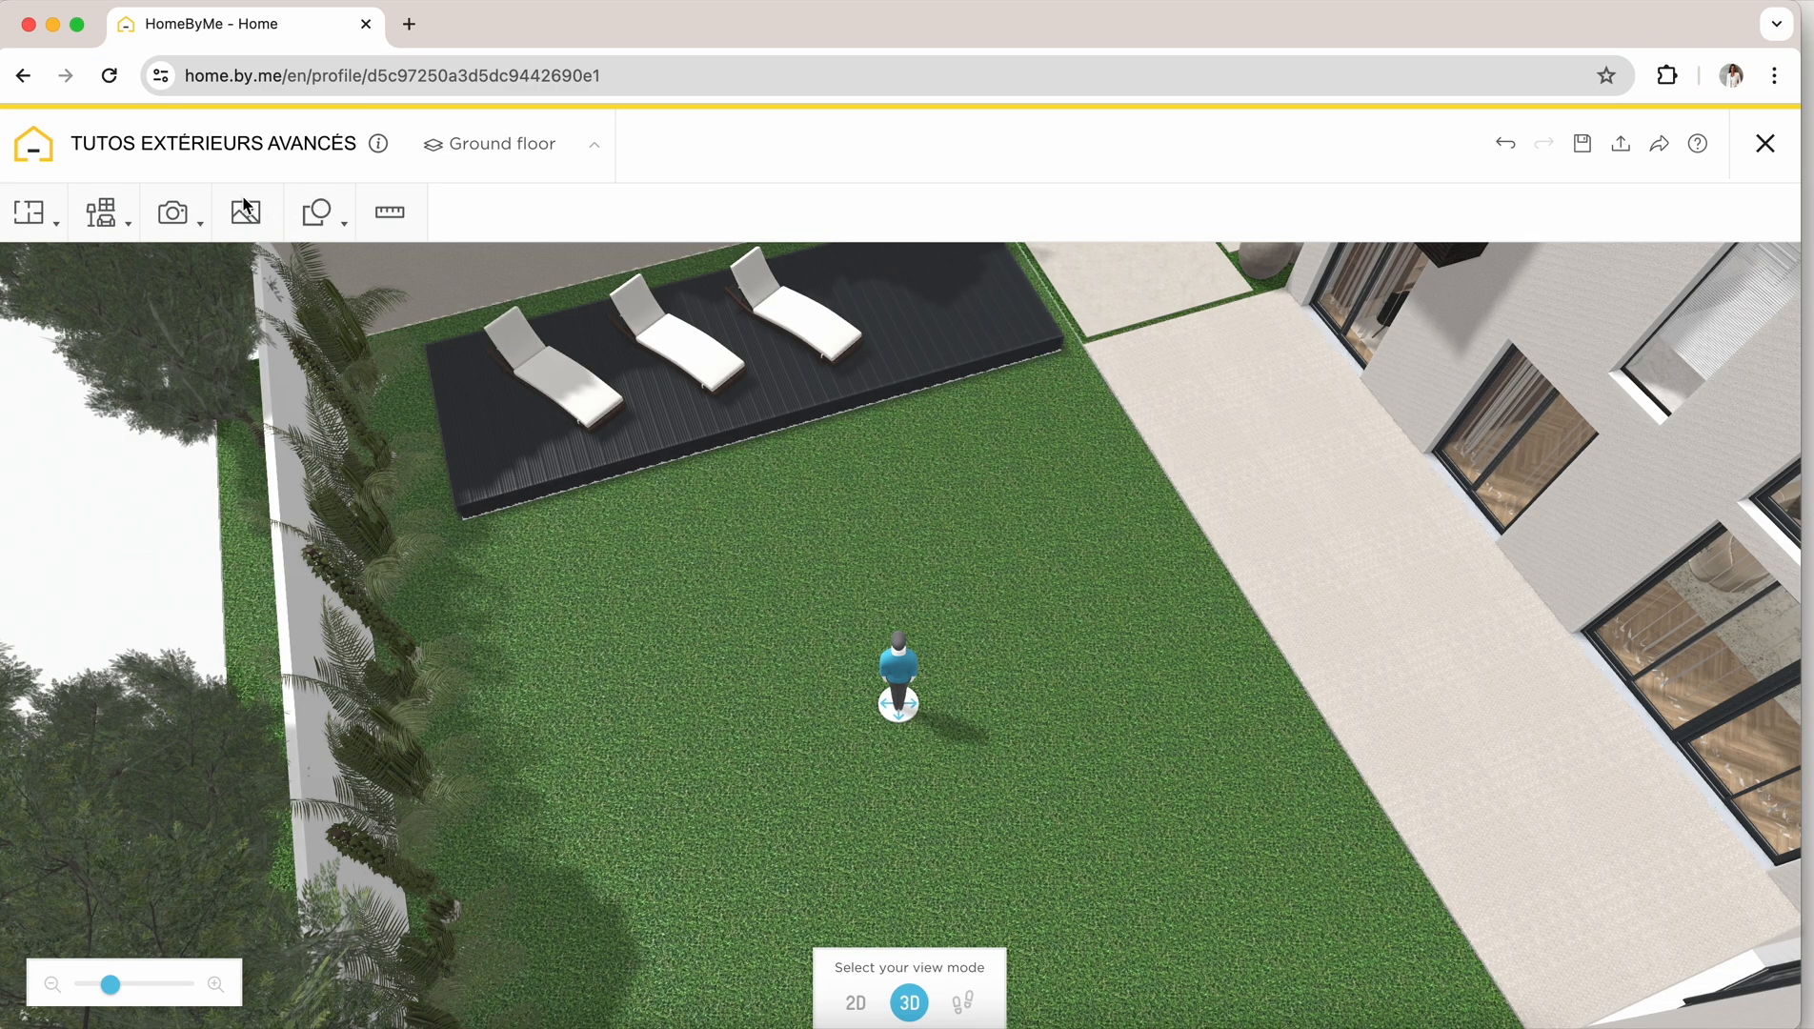
pyautogui.click(103, 214)
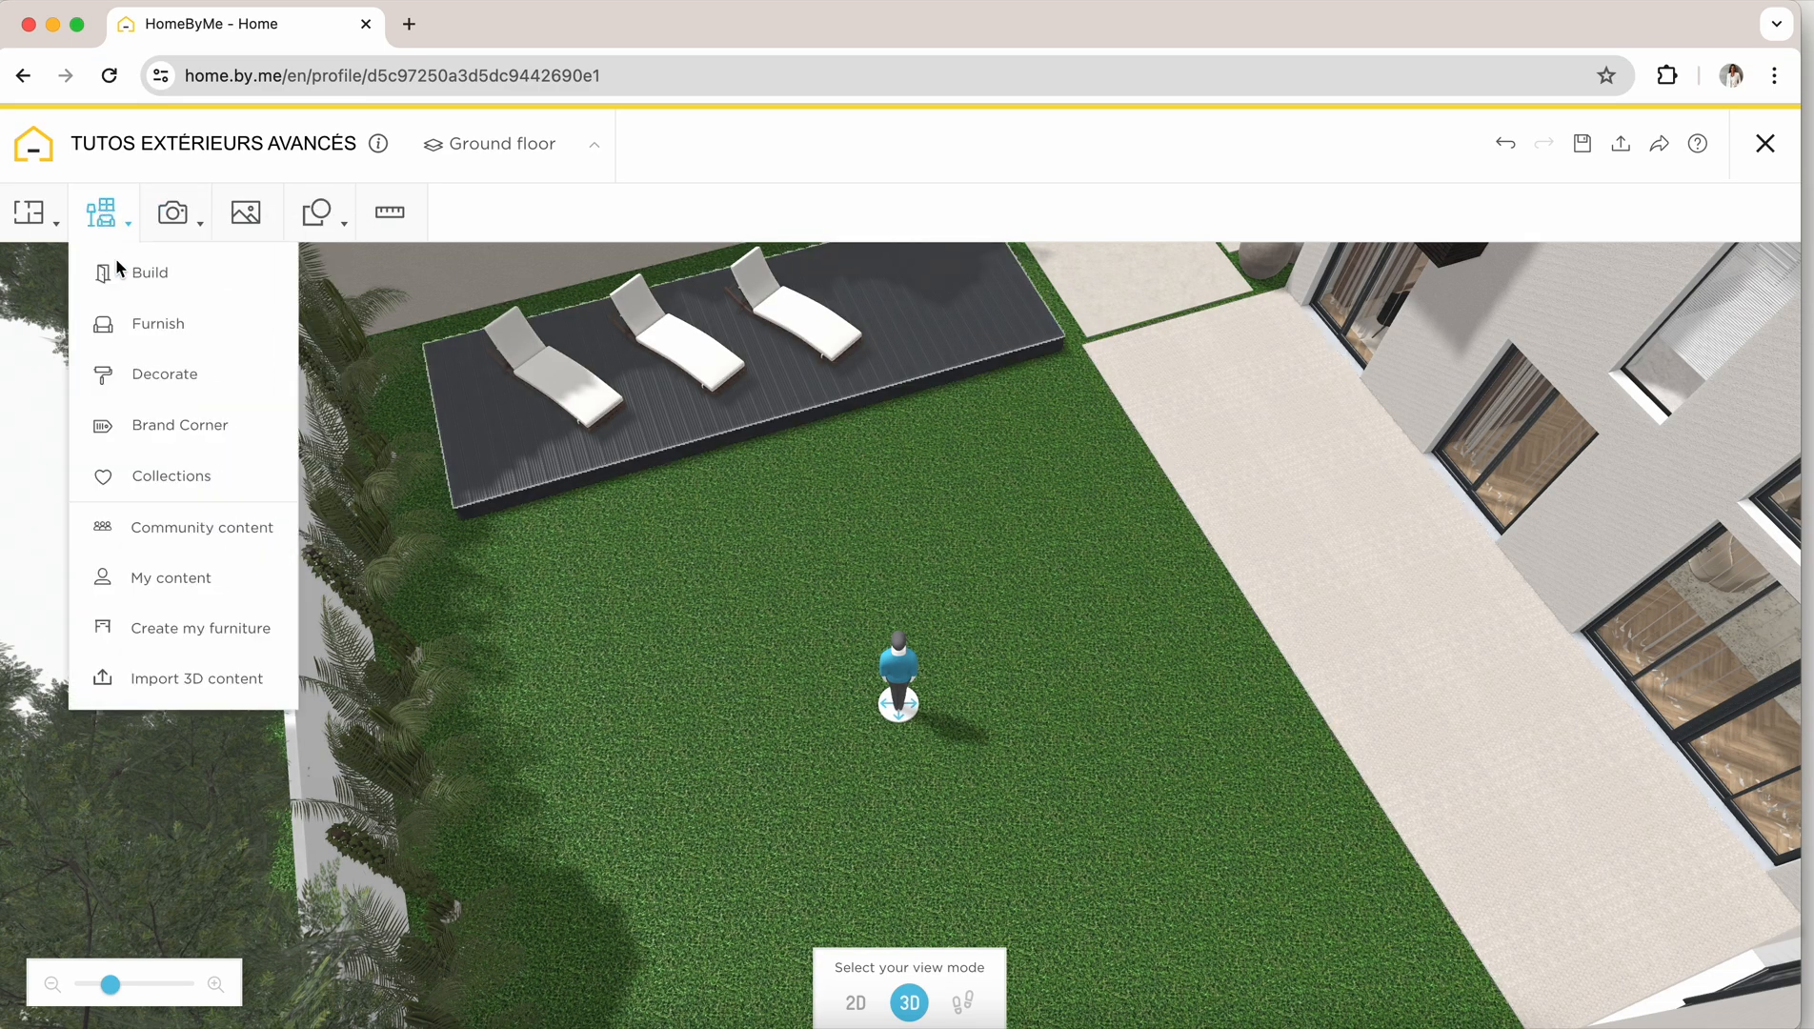
pyautogui.click(145, 324)
pyautogui.click(899, 140)
pyautogui.write('pool')
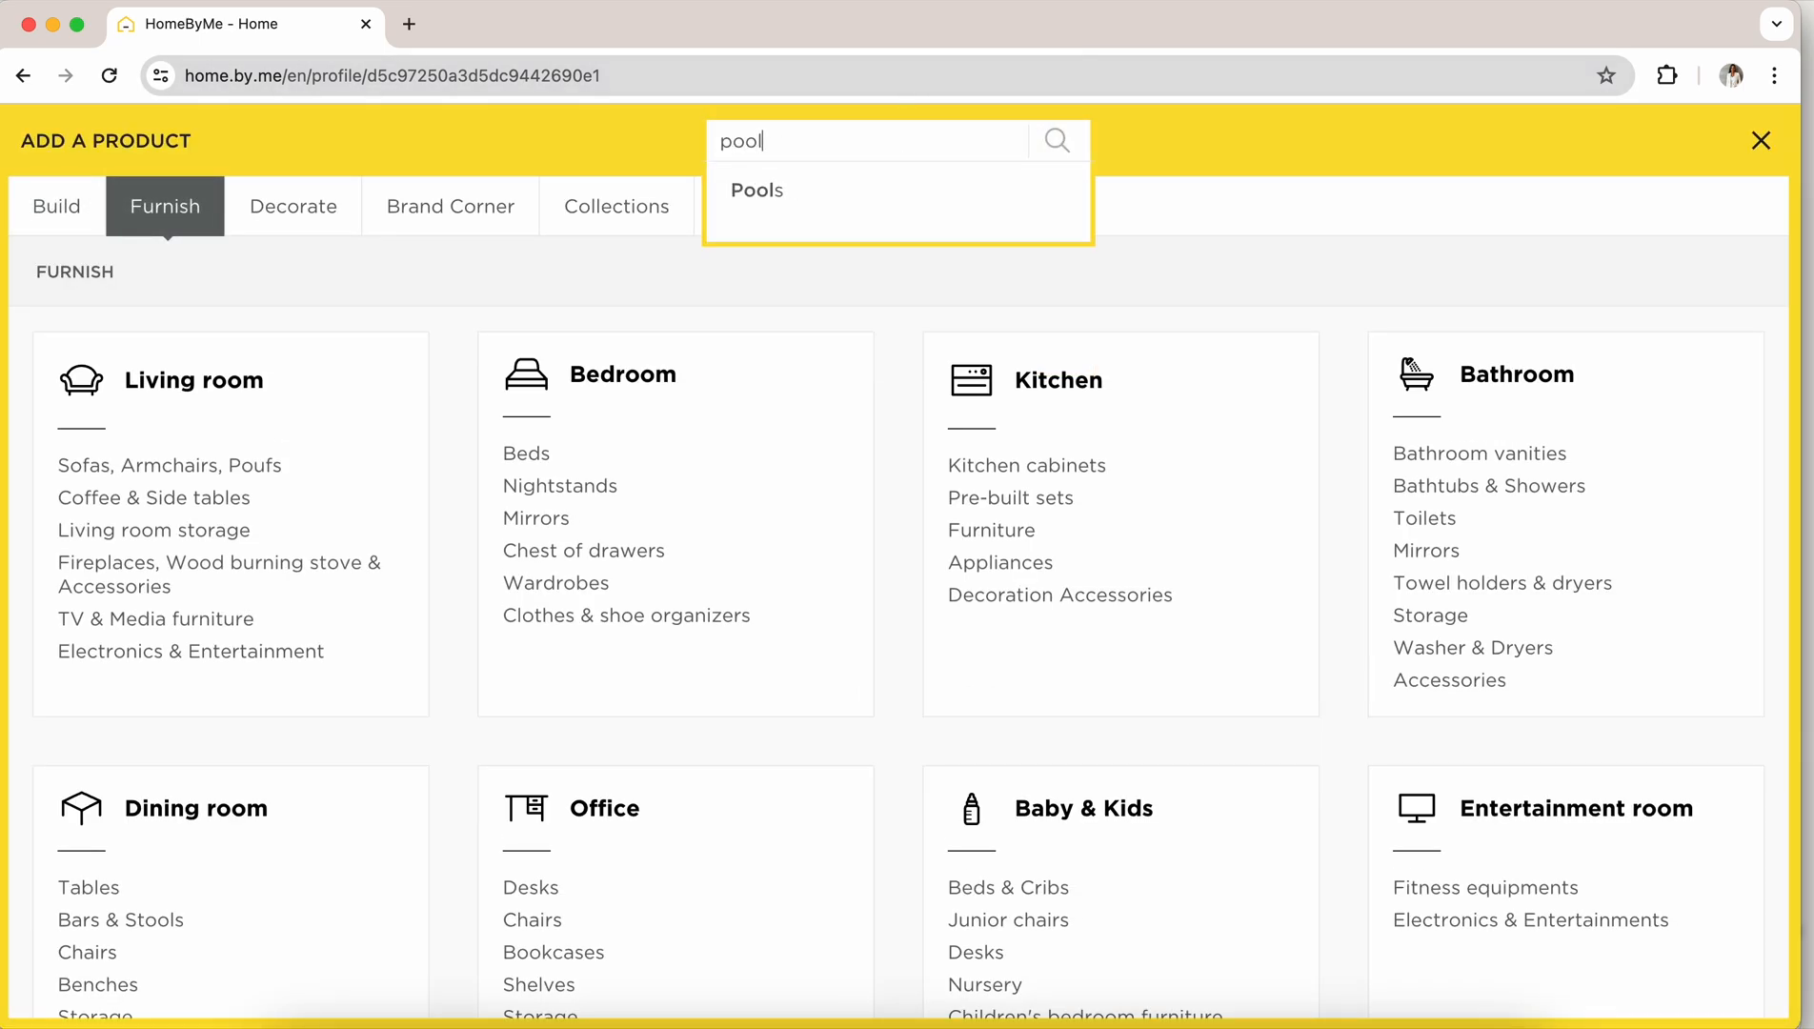
pyautogui.press('Return')
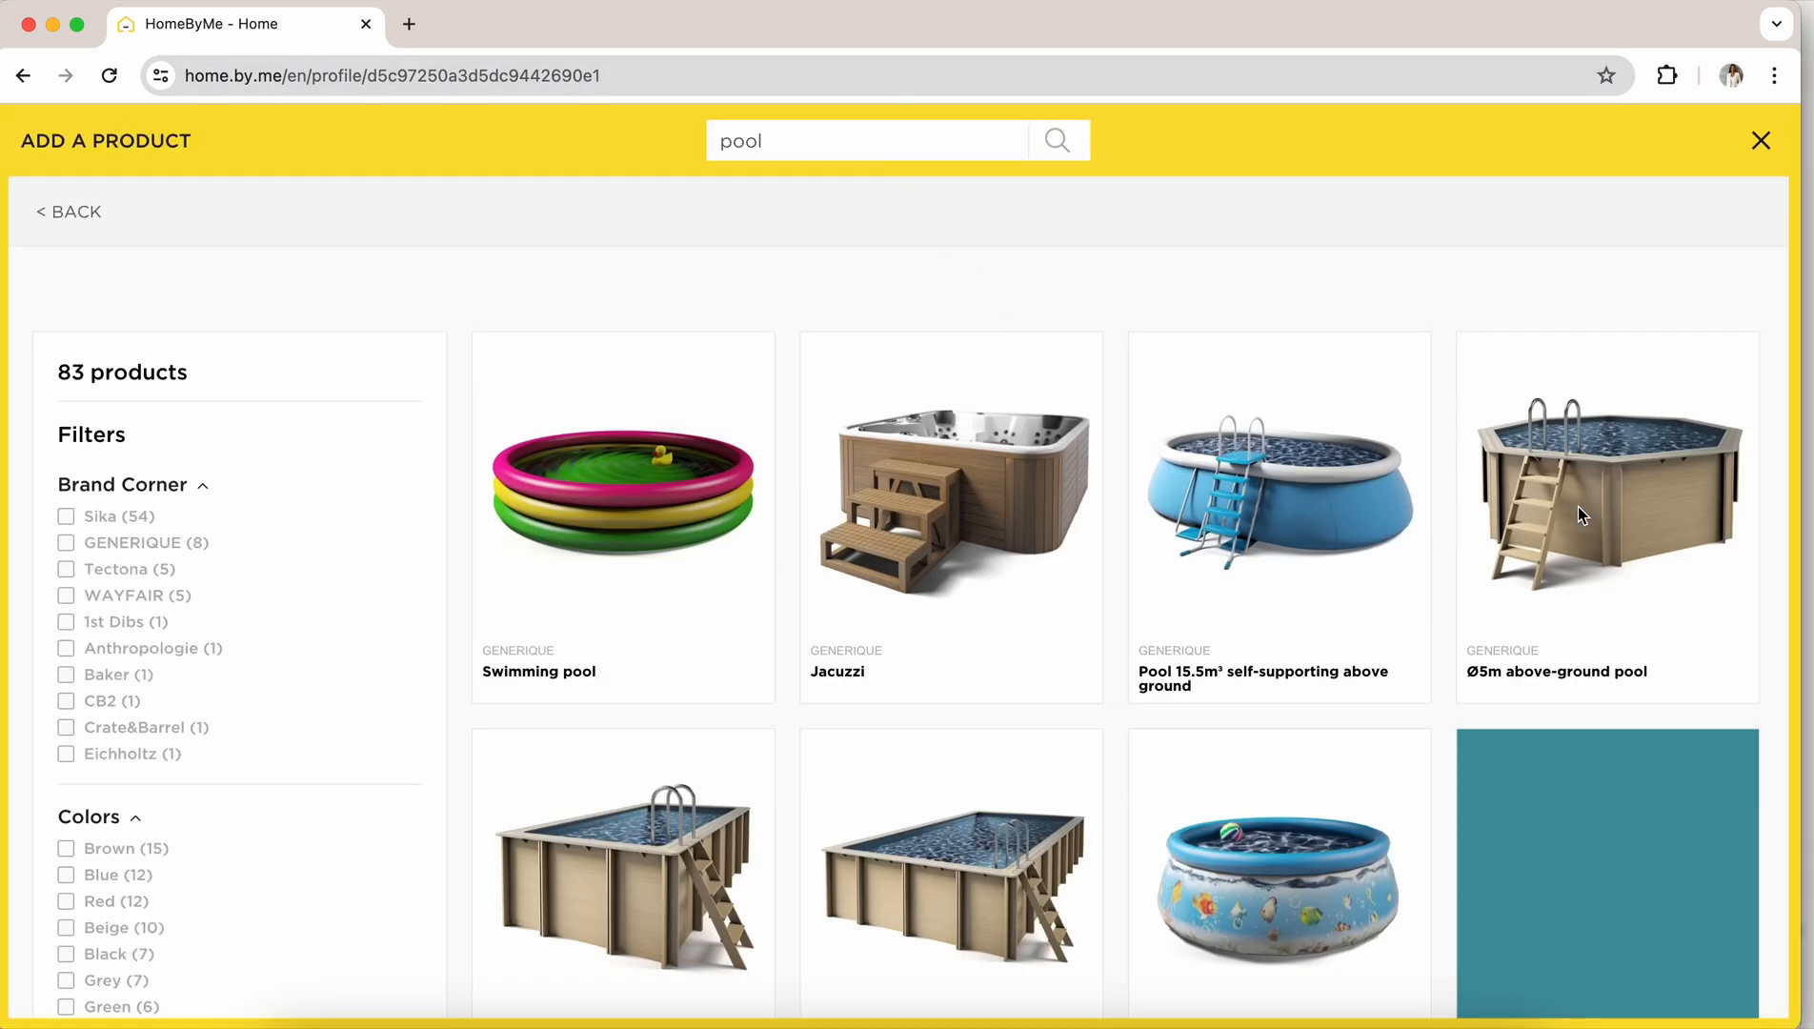
pyautogui.click(956, 941)
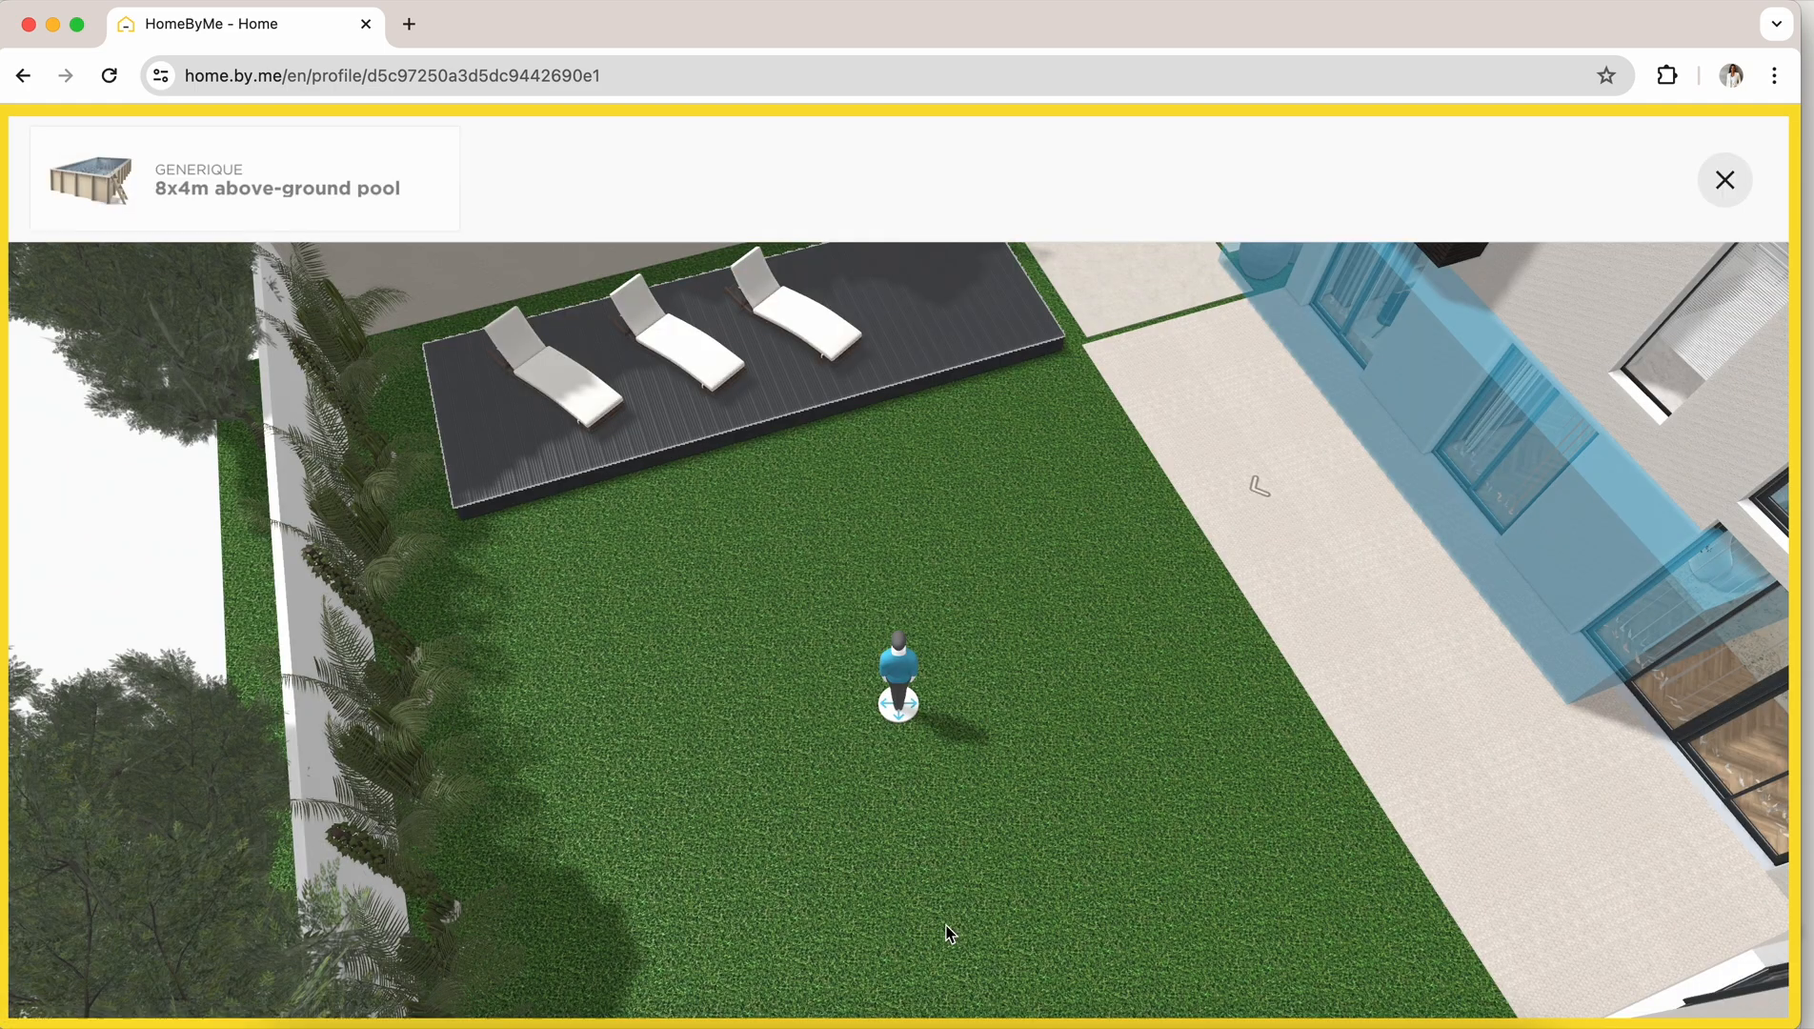
pyautogui.click(842, 789)
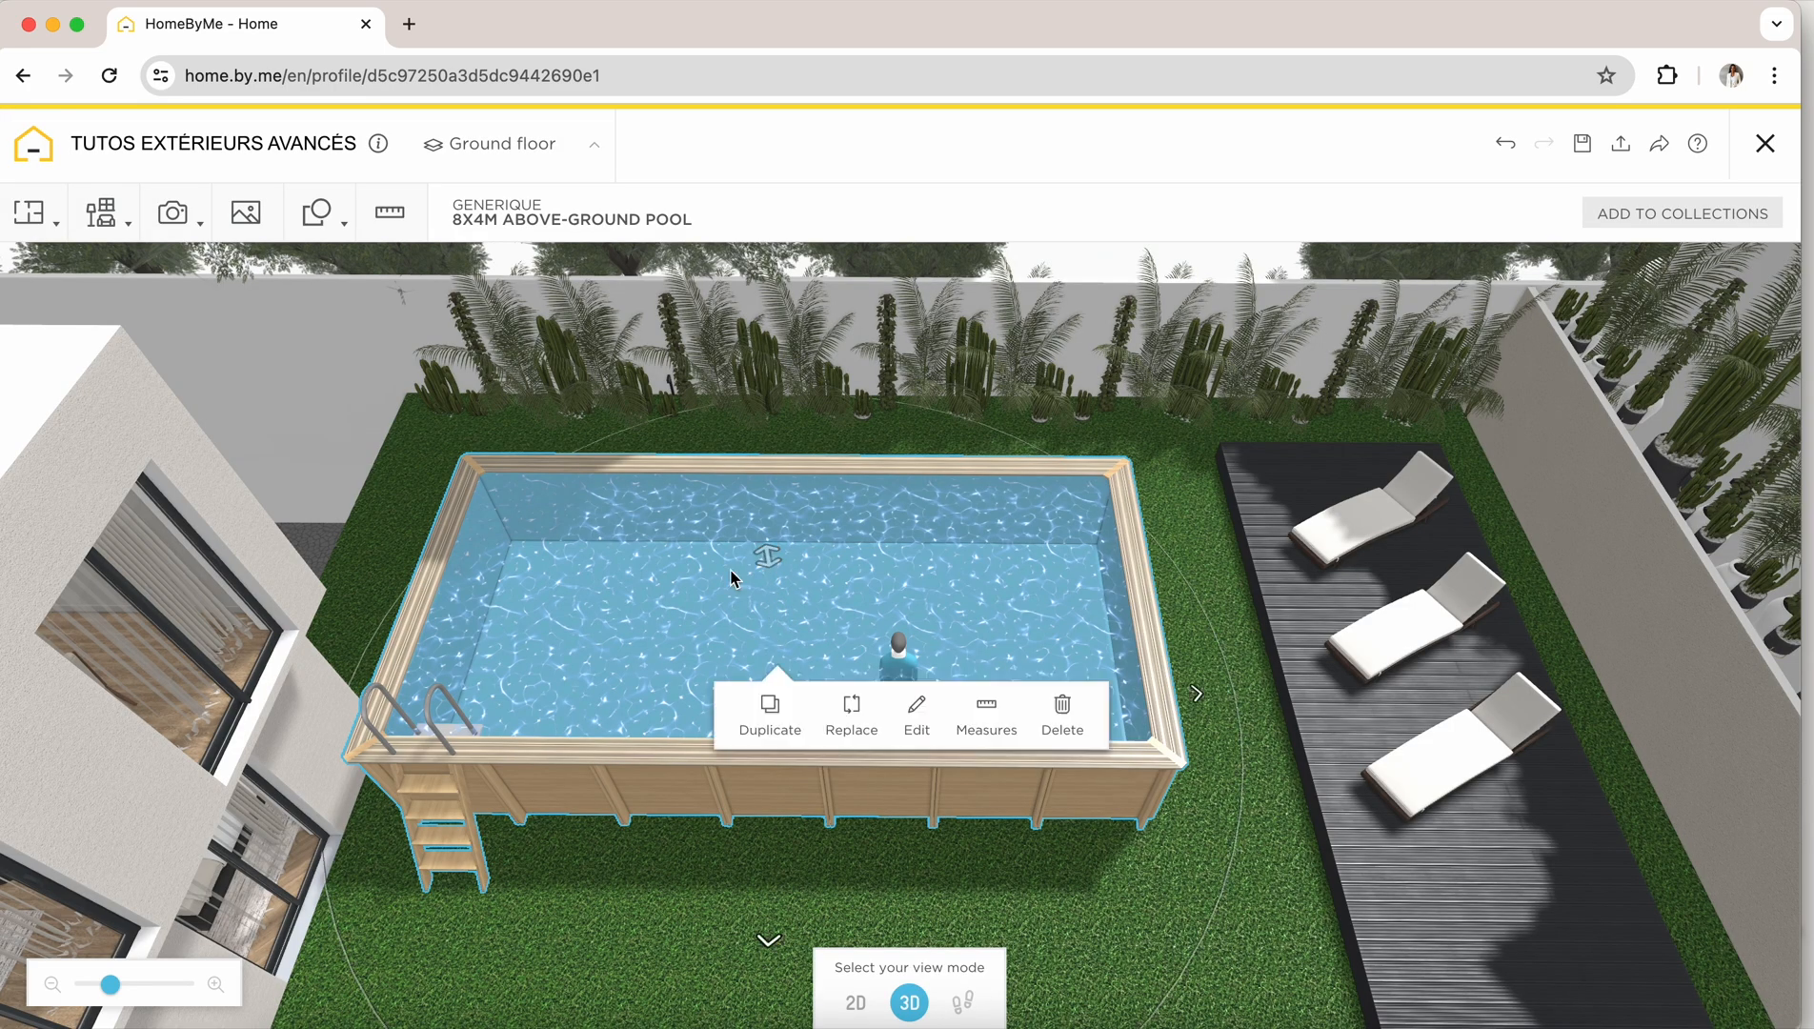
# Shift the pool towards the house terrace in the 2D plan, clearing the lawn in front of the boundary wall
pyautogui.click(856, 1003)
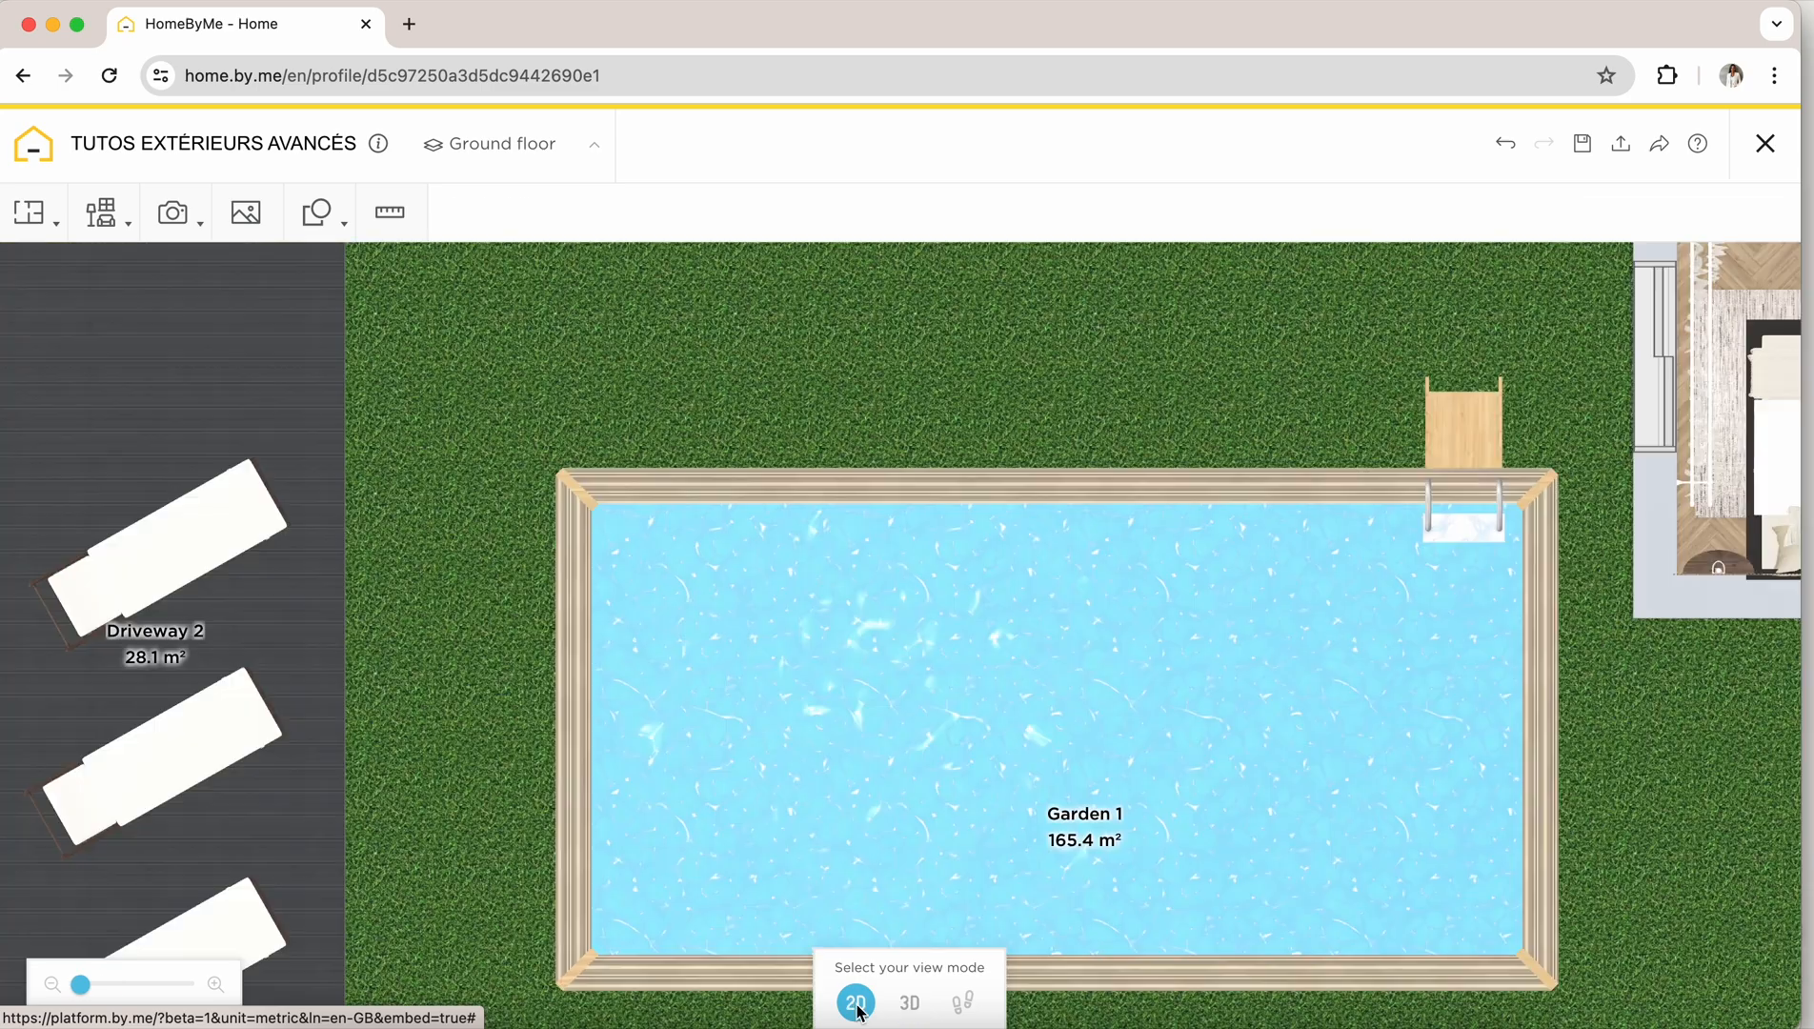
pyautogui.moveTo(955, 743); pyautogui.dragTo(919, 339)
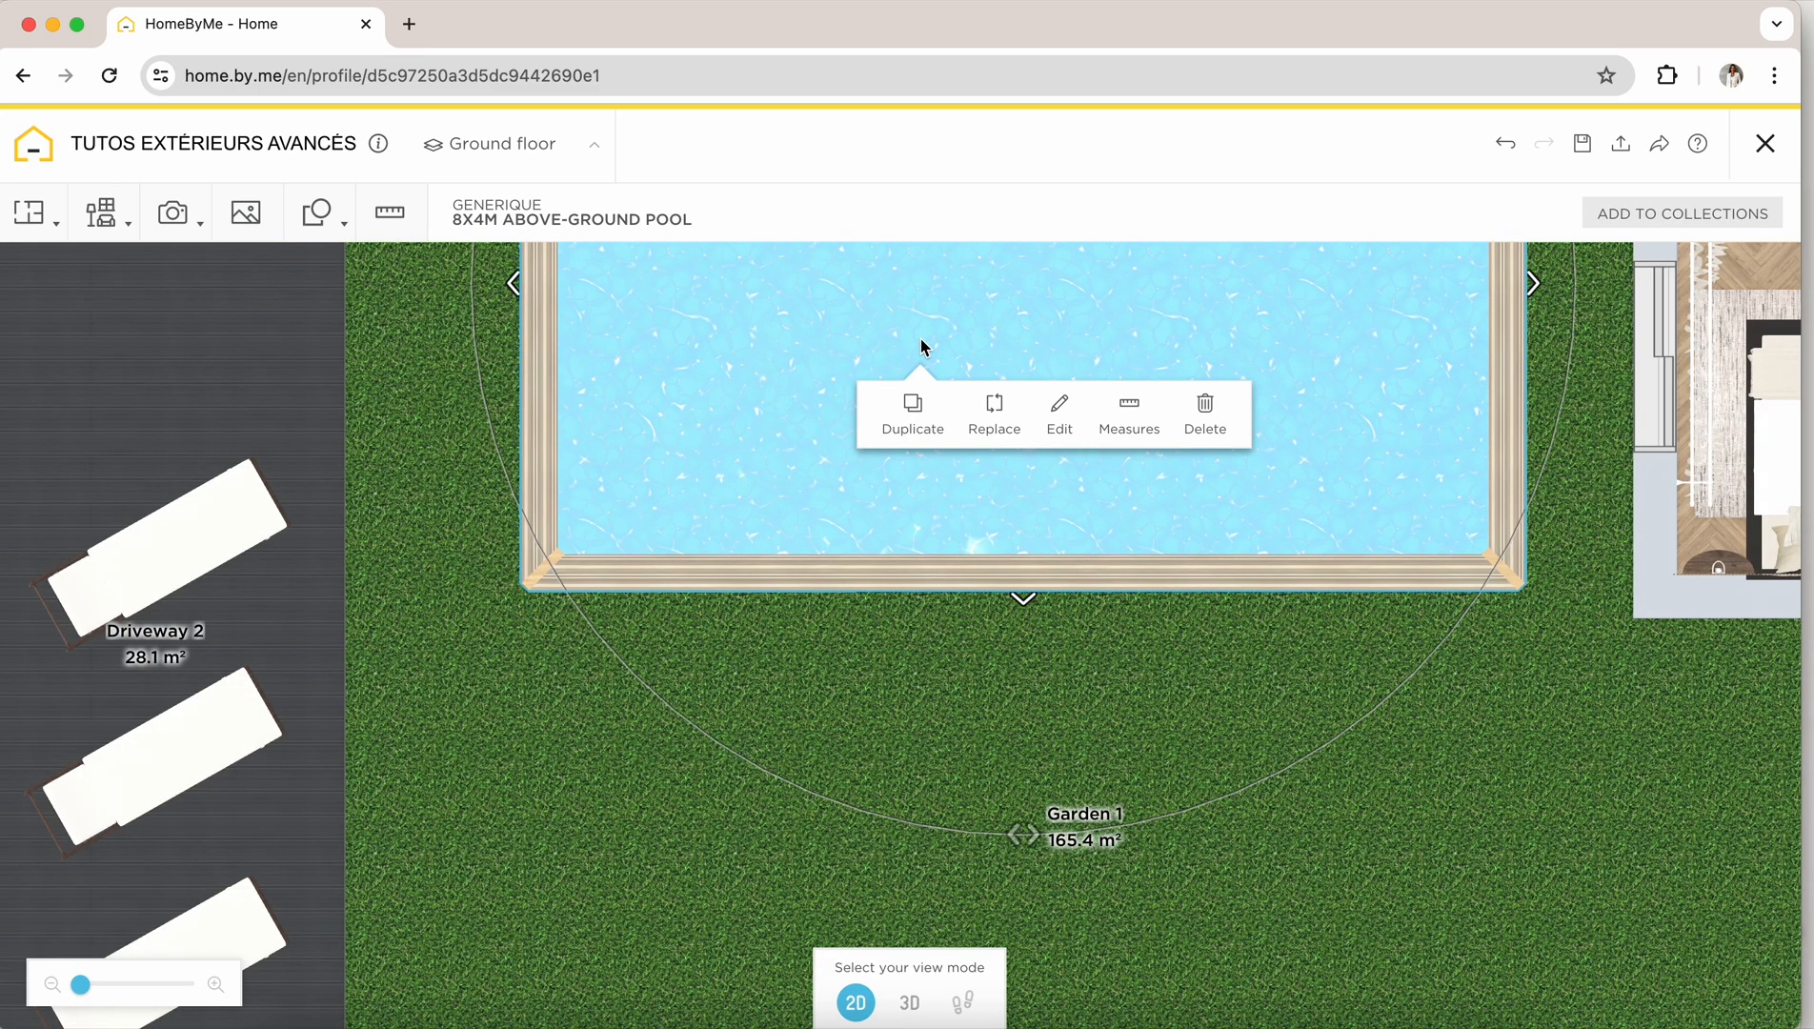
pyautogui.moveTo(82, 991); pyautogui.dragTo(93, 991)
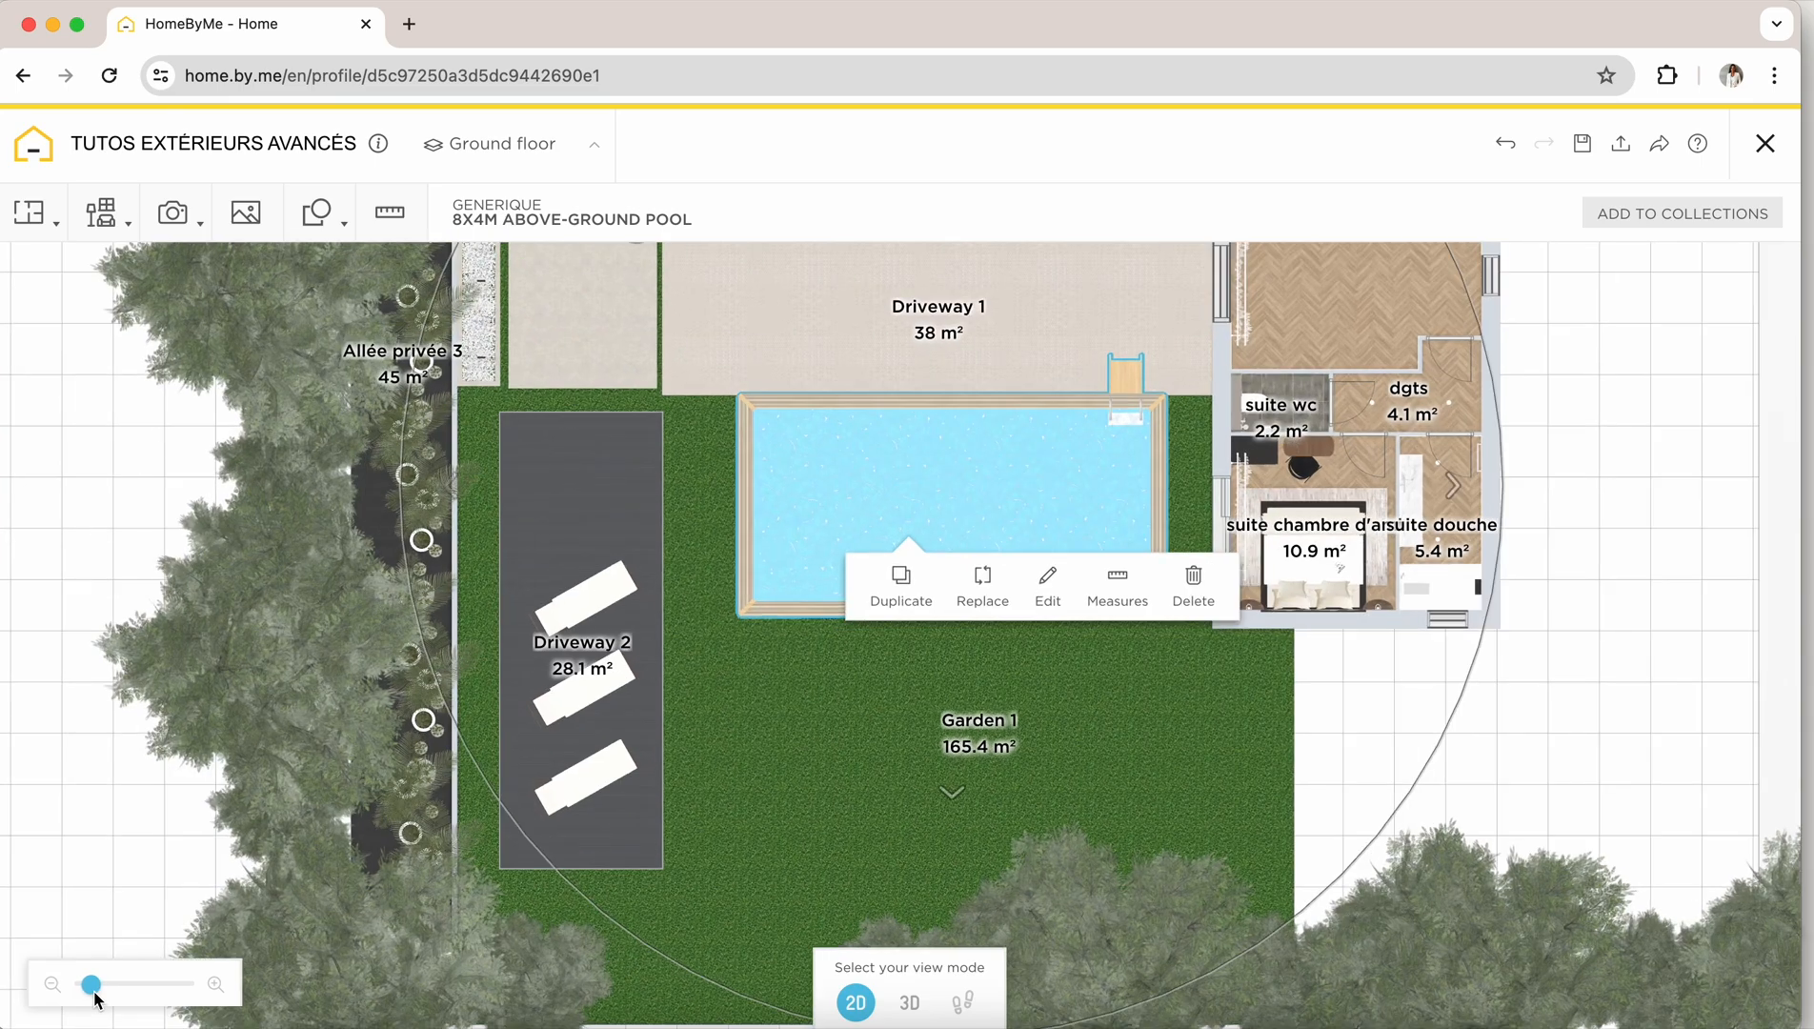
# Add a 5 m² driveway exterior on the free lawn, enlarge it to 33.2 m², and move the pool over it
pyautogui.moveTo(19, 222)
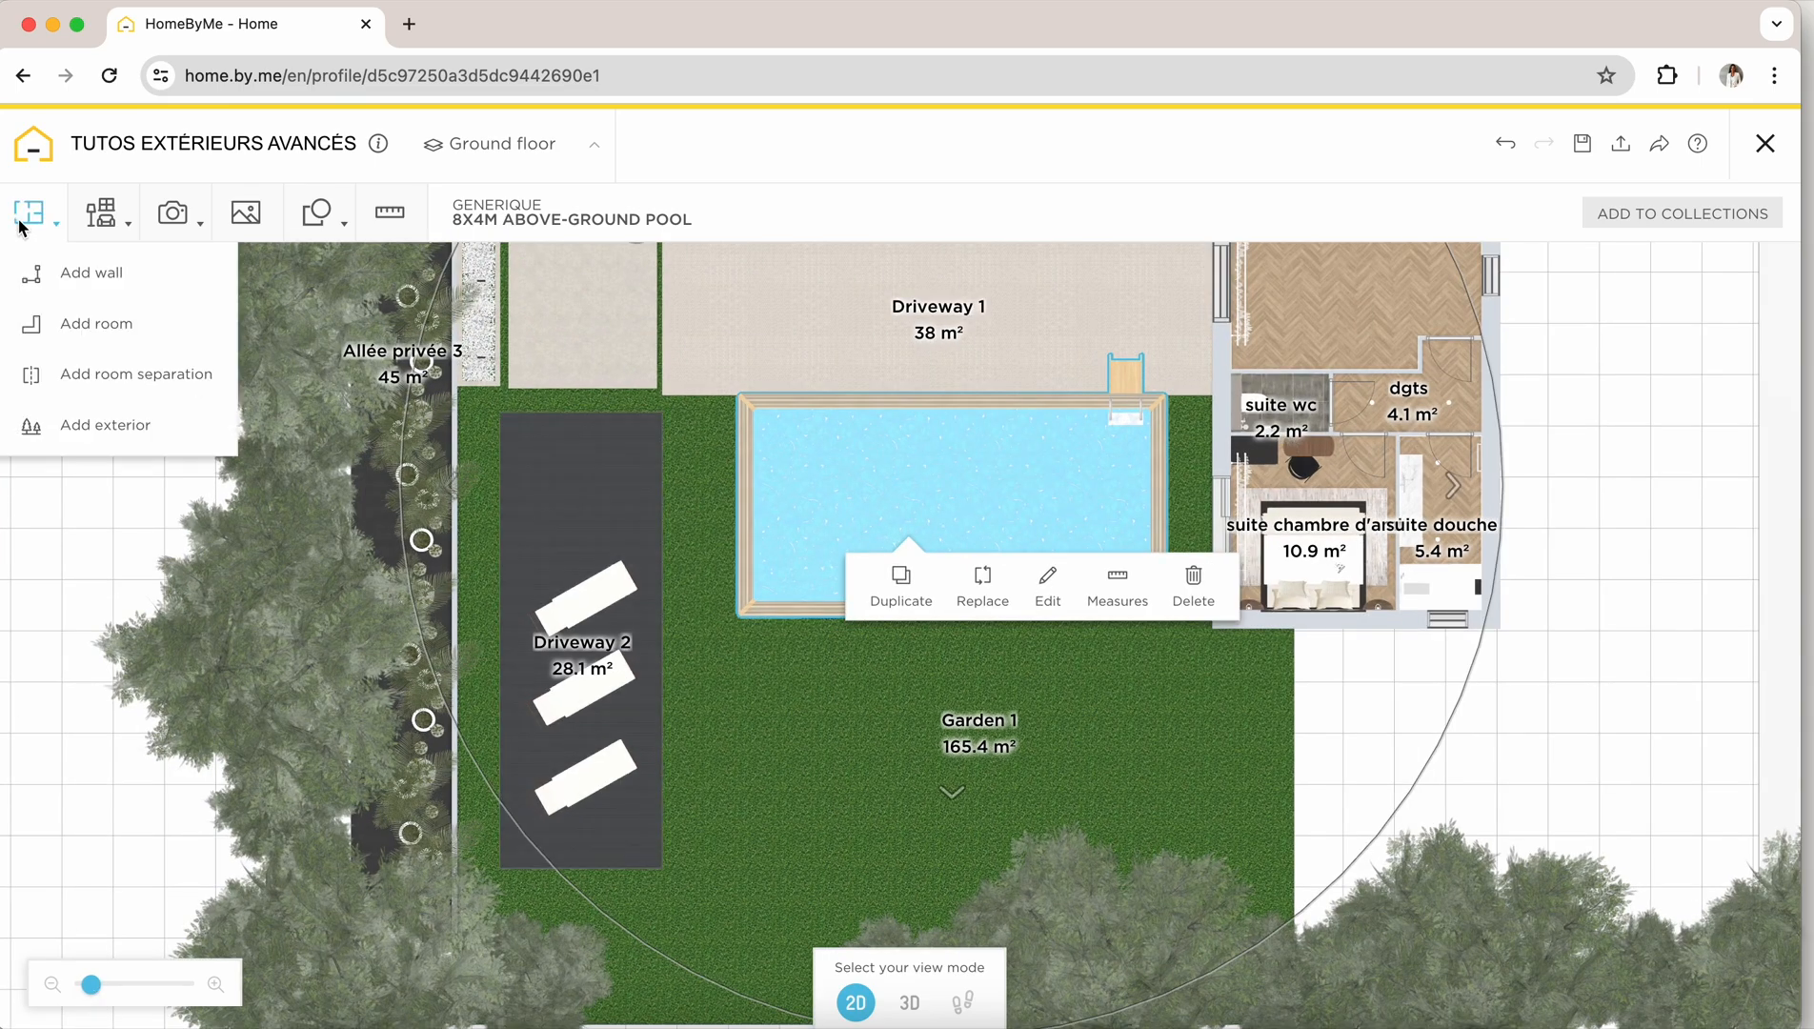
pyautogui.click(107, 429)
pyautogui.click(1081, 573)
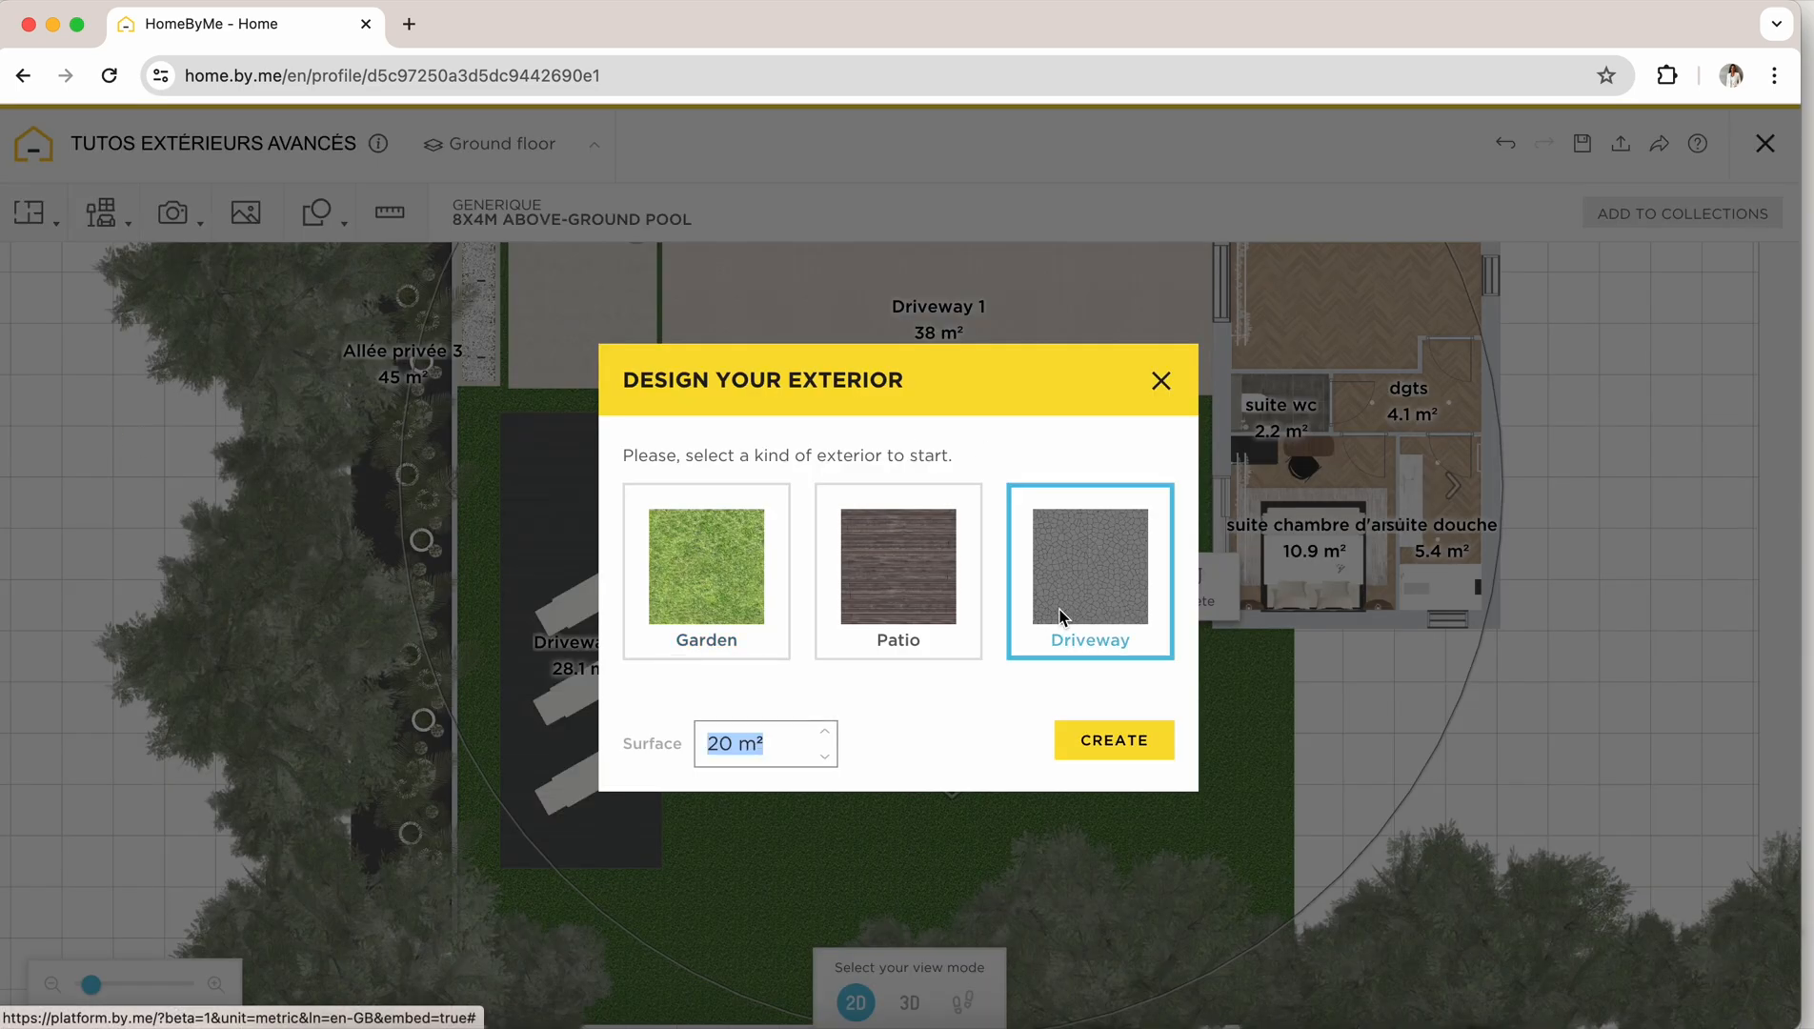
pyautogui.write('5')
pyautogui.click(1112, 747)
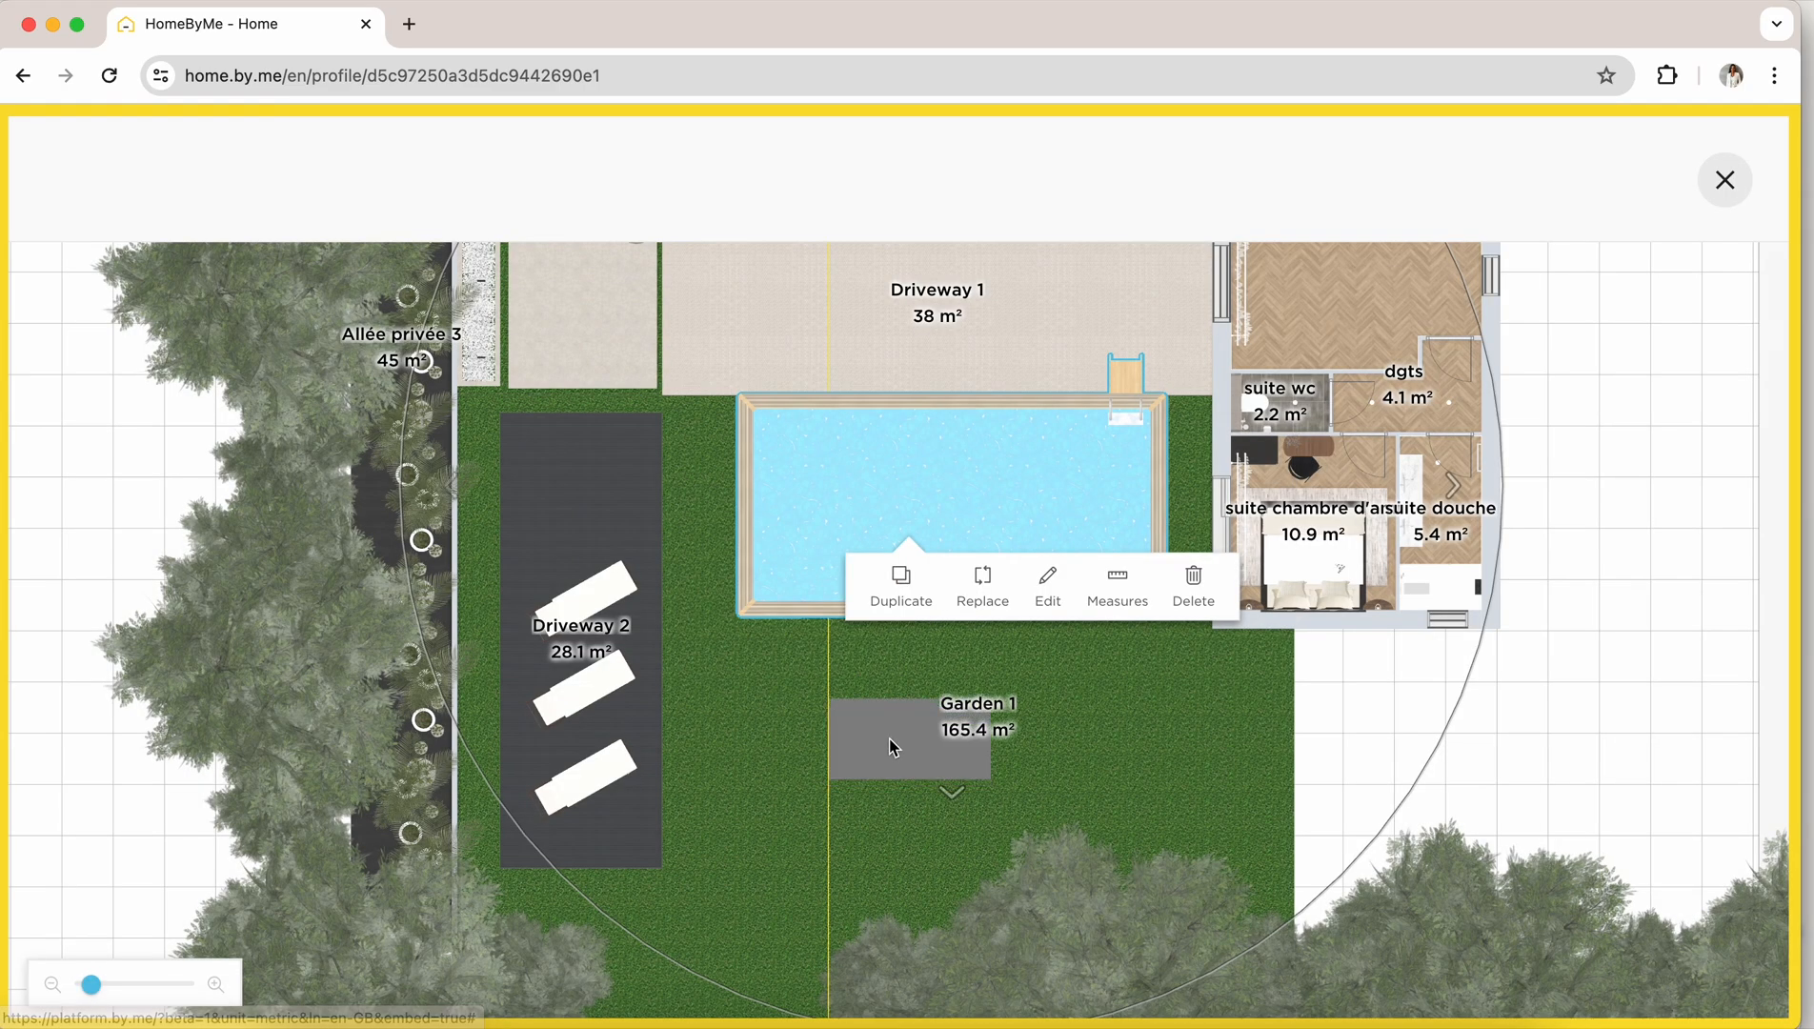
pyautogui.click(833, 721)
pyautogui.moveTo(831, 760); pyautogui.dragTo(827, 867)
pyautogui.moveTo(910, 757); pyautogui.dragTo(1167, 753)
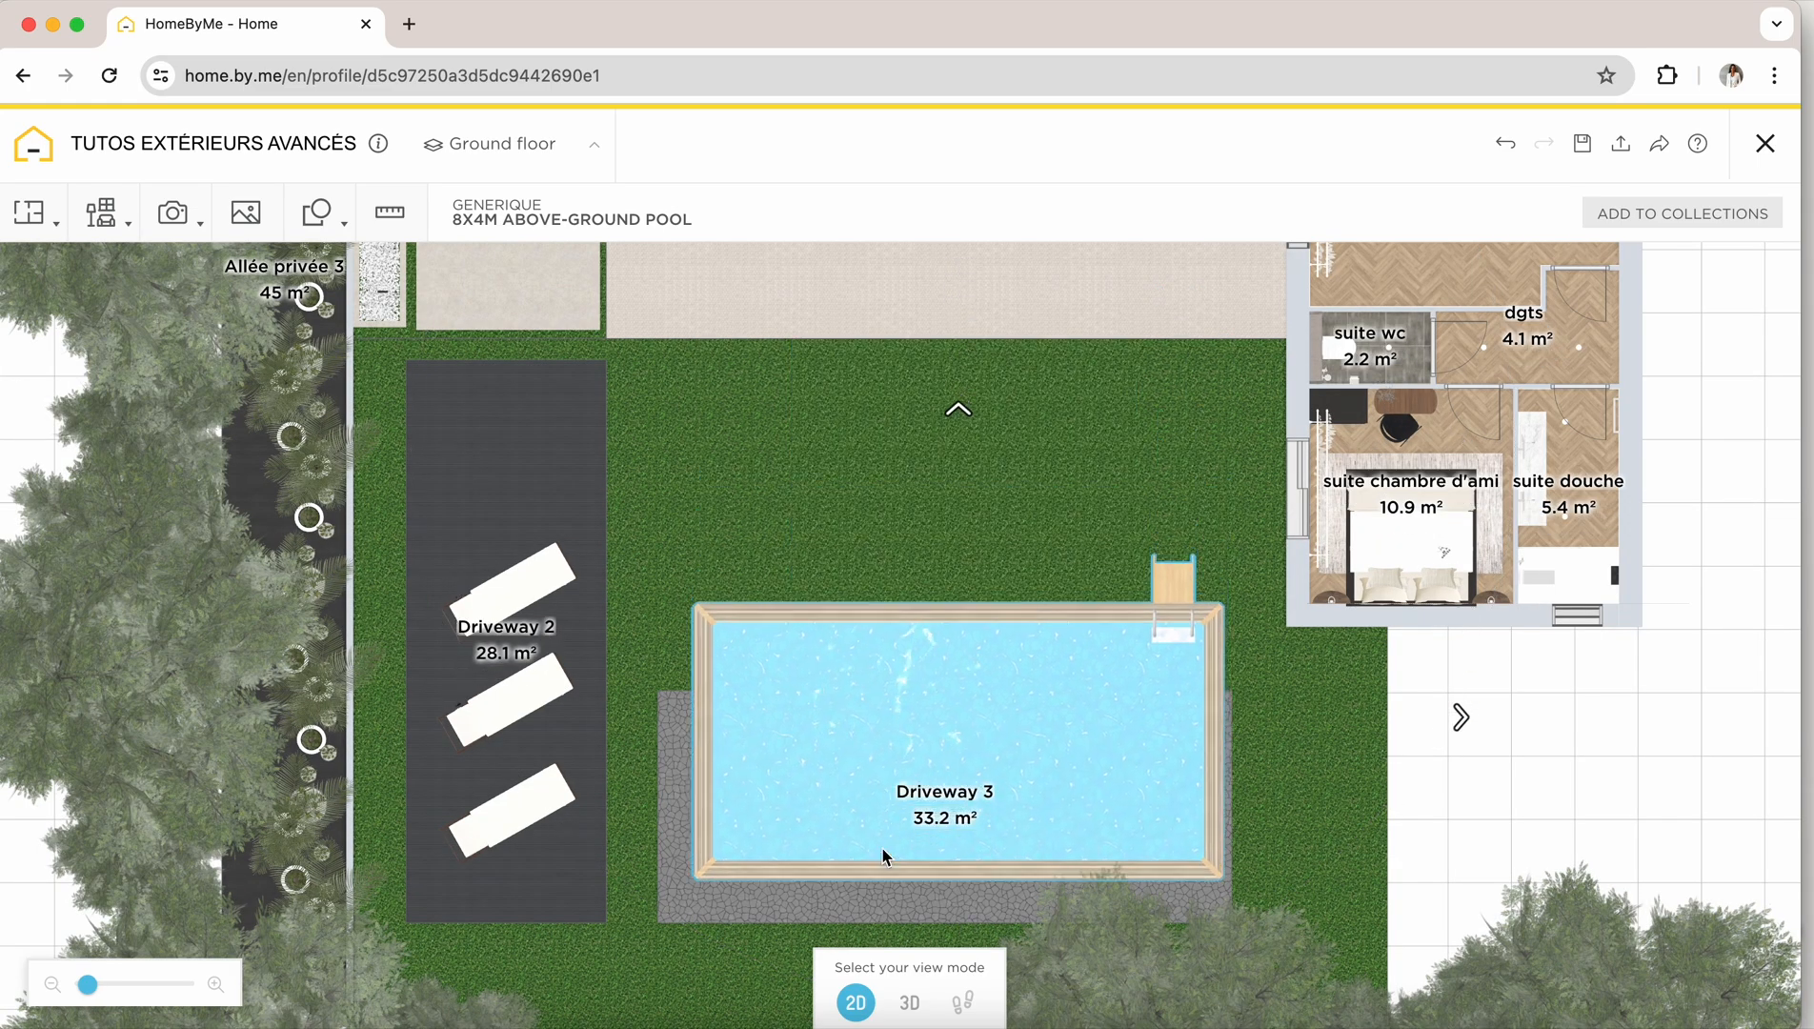
# Fit the driveway's edges to the pool's outline at 37.3 m², move the pool off it, and return to 3D
pyautogui.moveTo(883, 855); pyautogui.dragTo(881, 884)
pyautogui.click(51, 907)
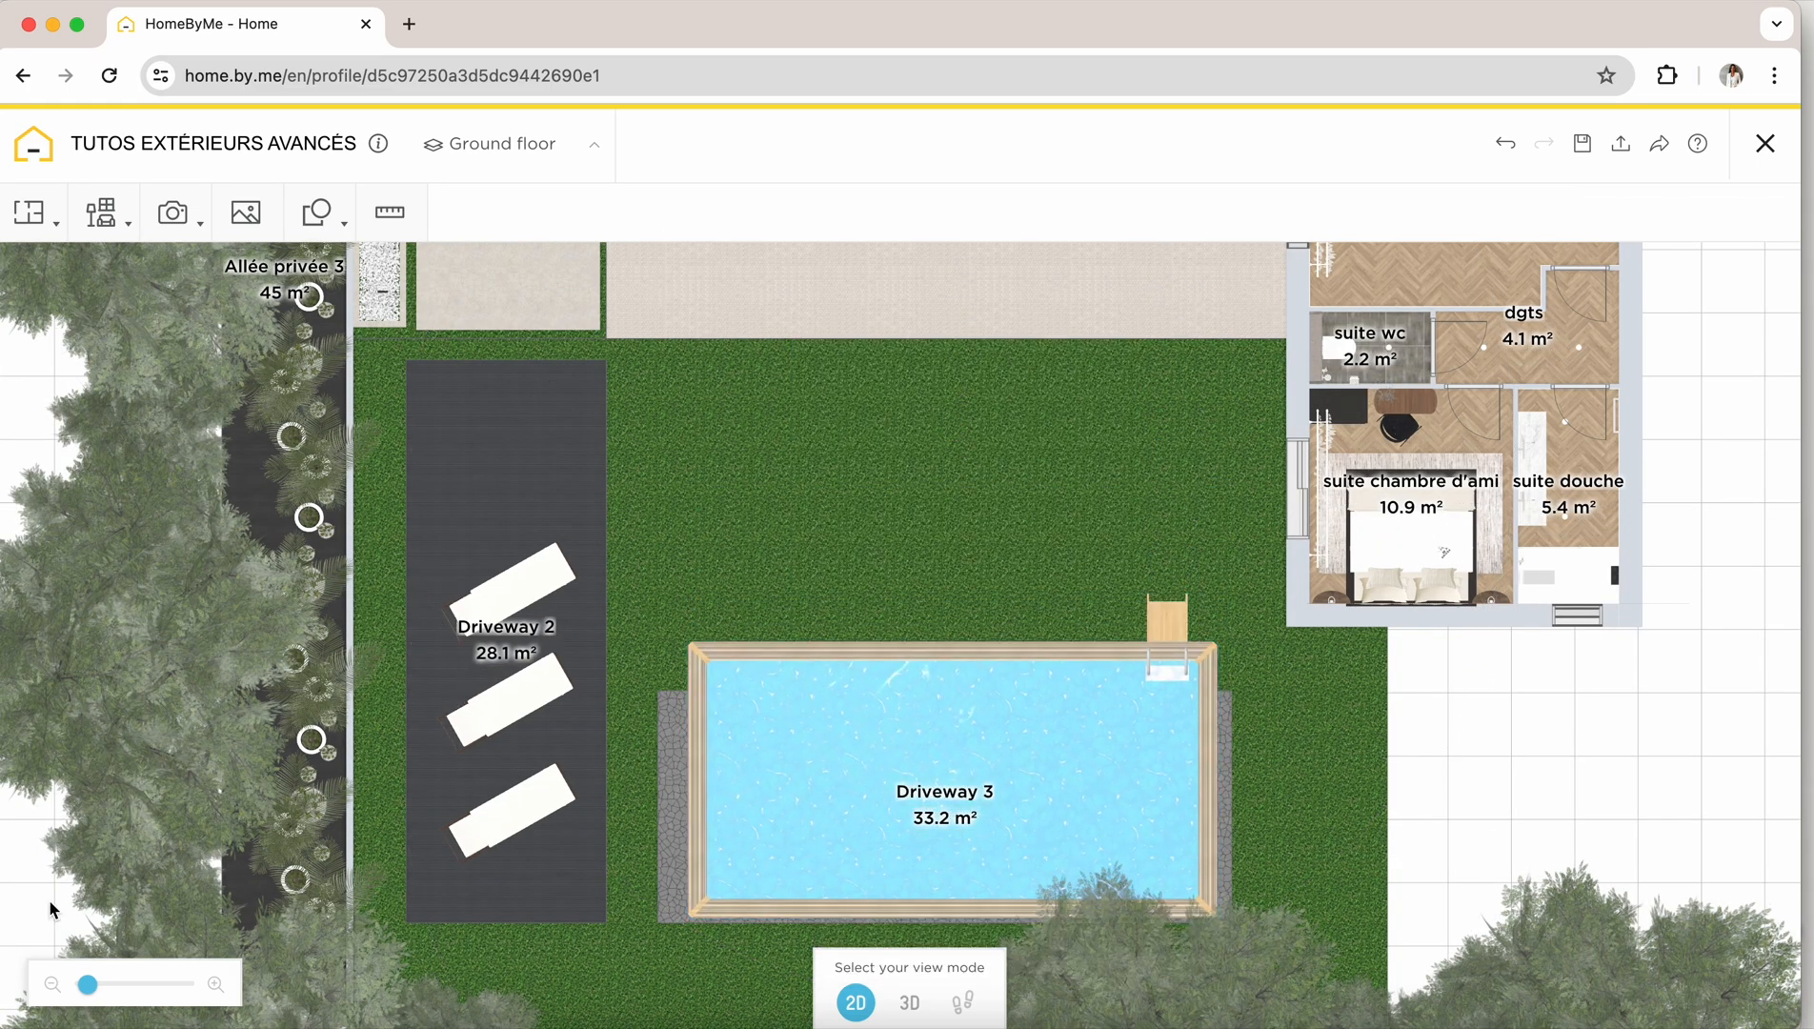
pyautogui.click(673, 732)
pyautogui.moveTo(673, 692); pyautogui.dragTo(673, 644)
pyautogui.moveTo(659, 745); pyautogui.dragTo(706, 746)
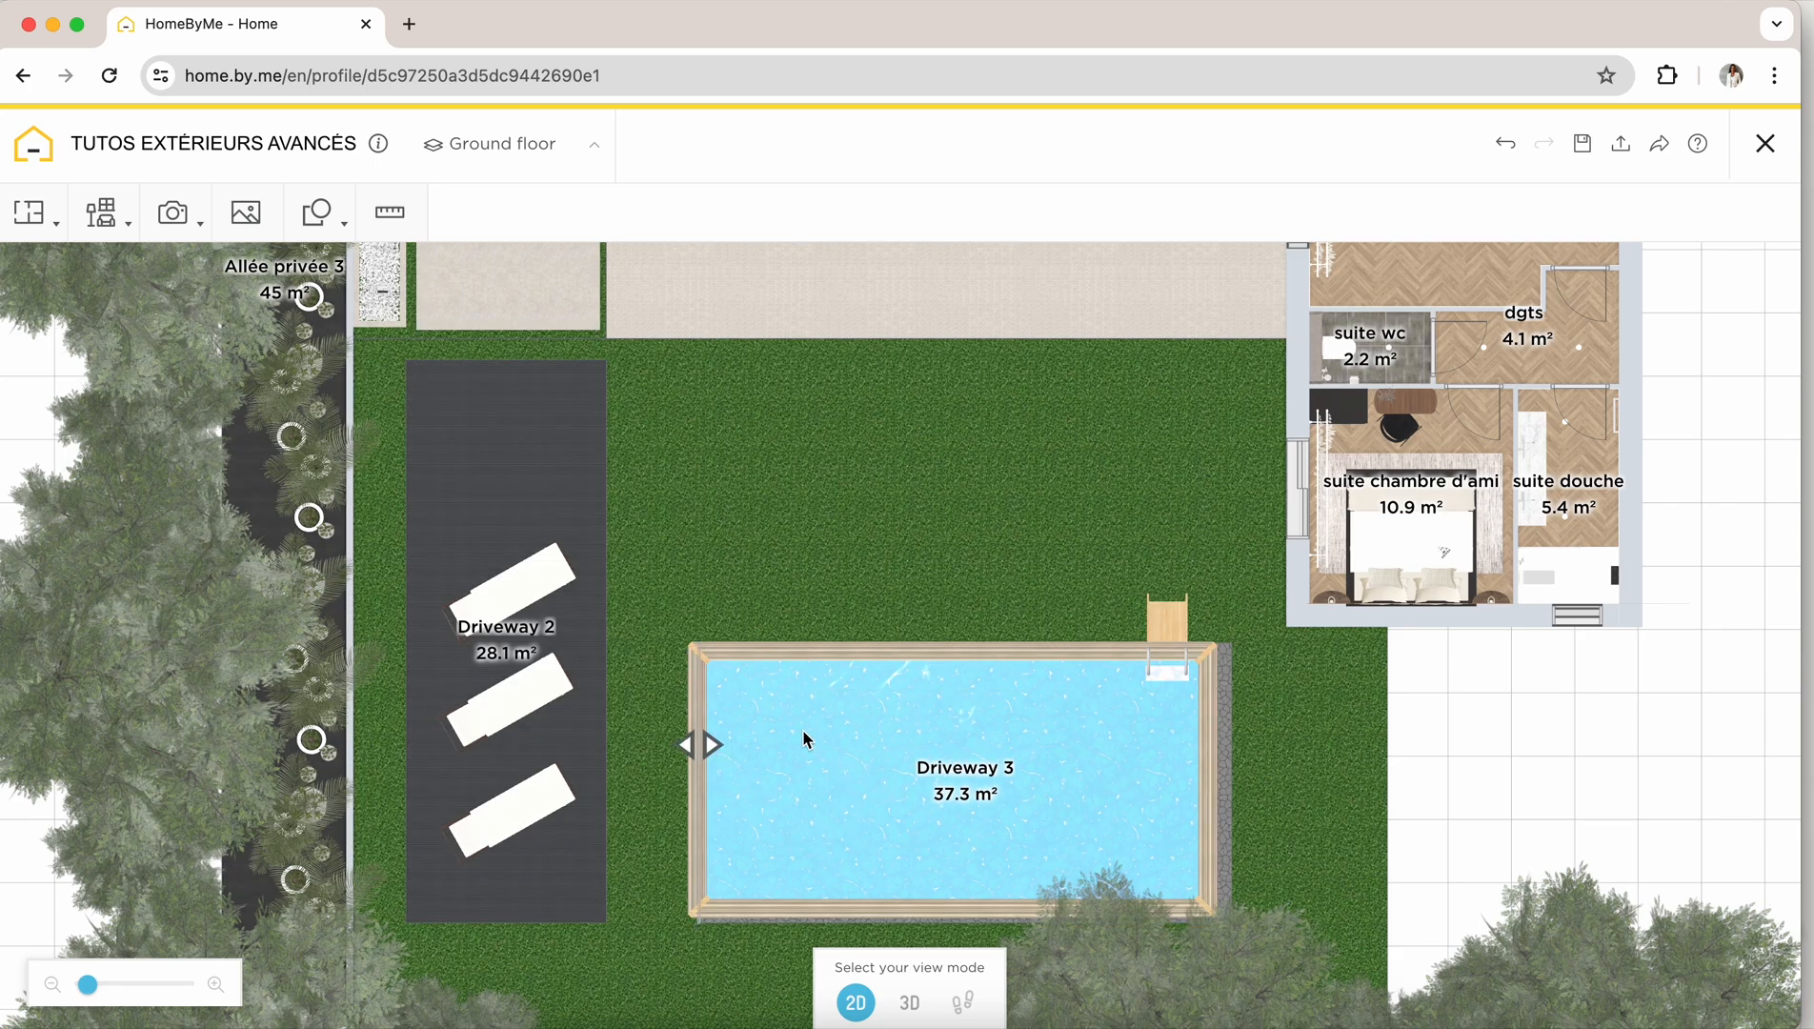
pyautogui.click(871, 732)
pyautogui.click(910, 1003)
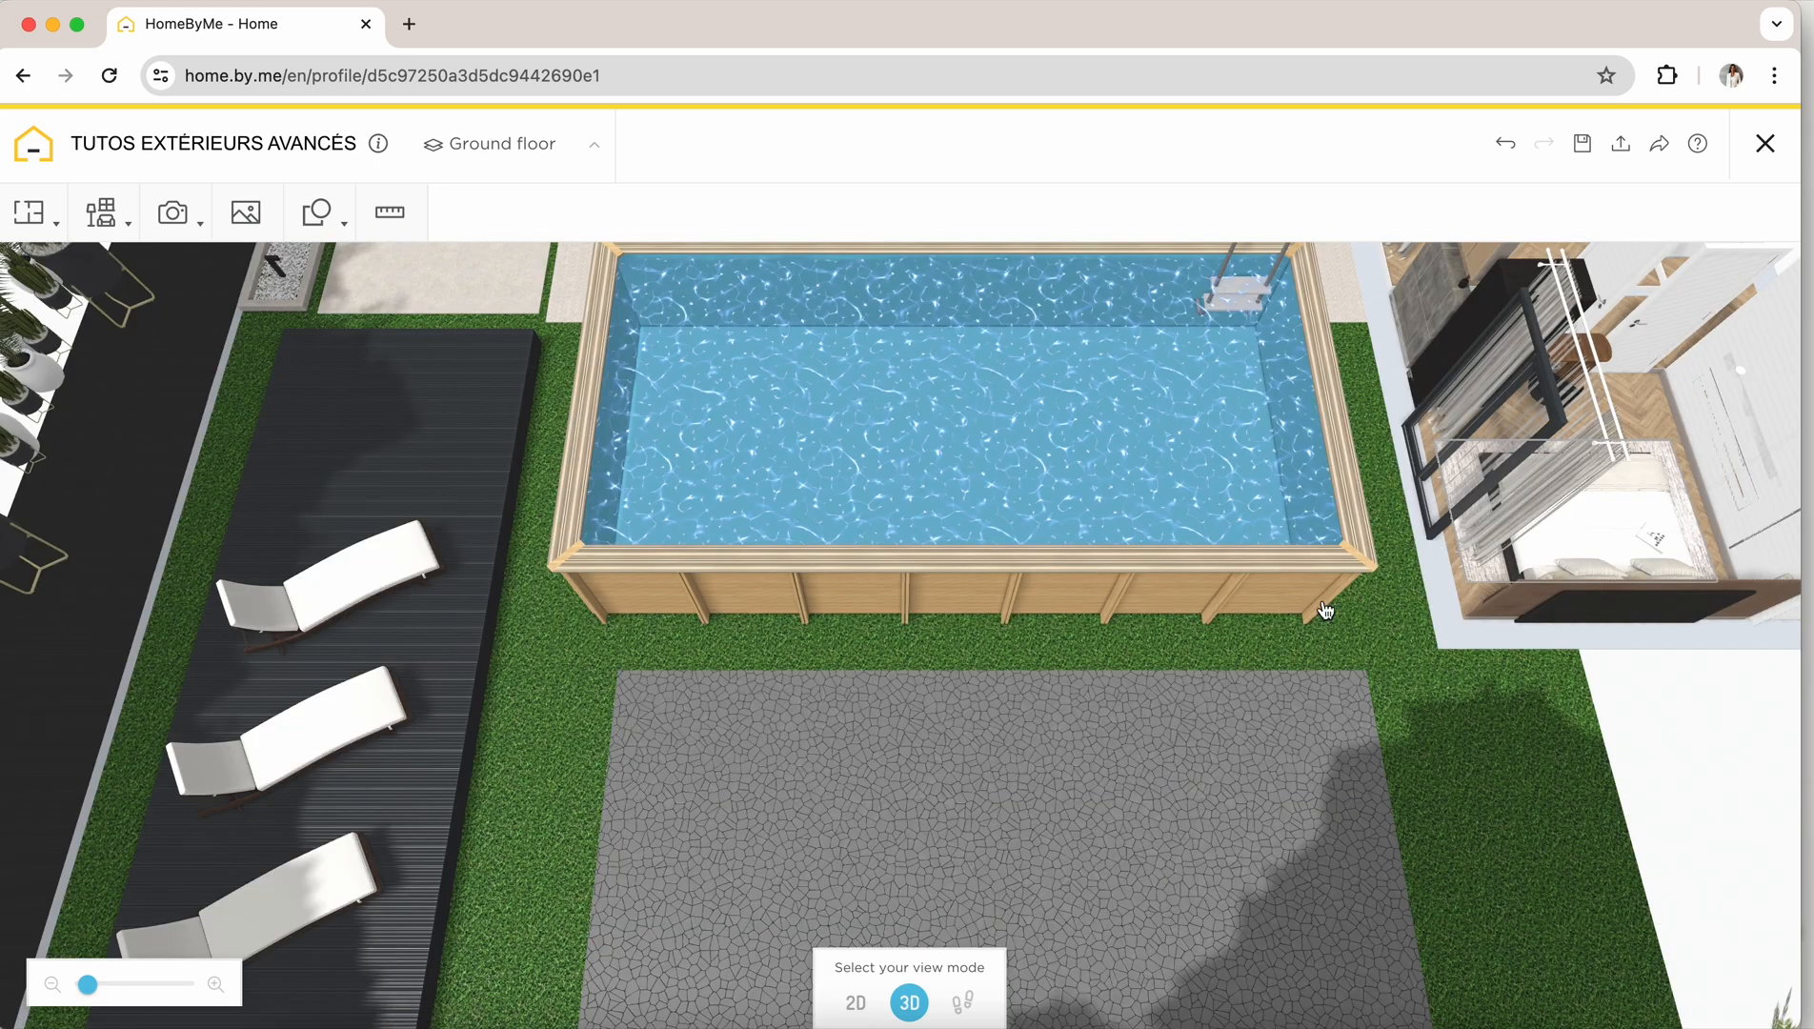
# Add elevation to the new driveway and lower it below the lawn to form a pit for the pool
pyautogui.click(692, 631)
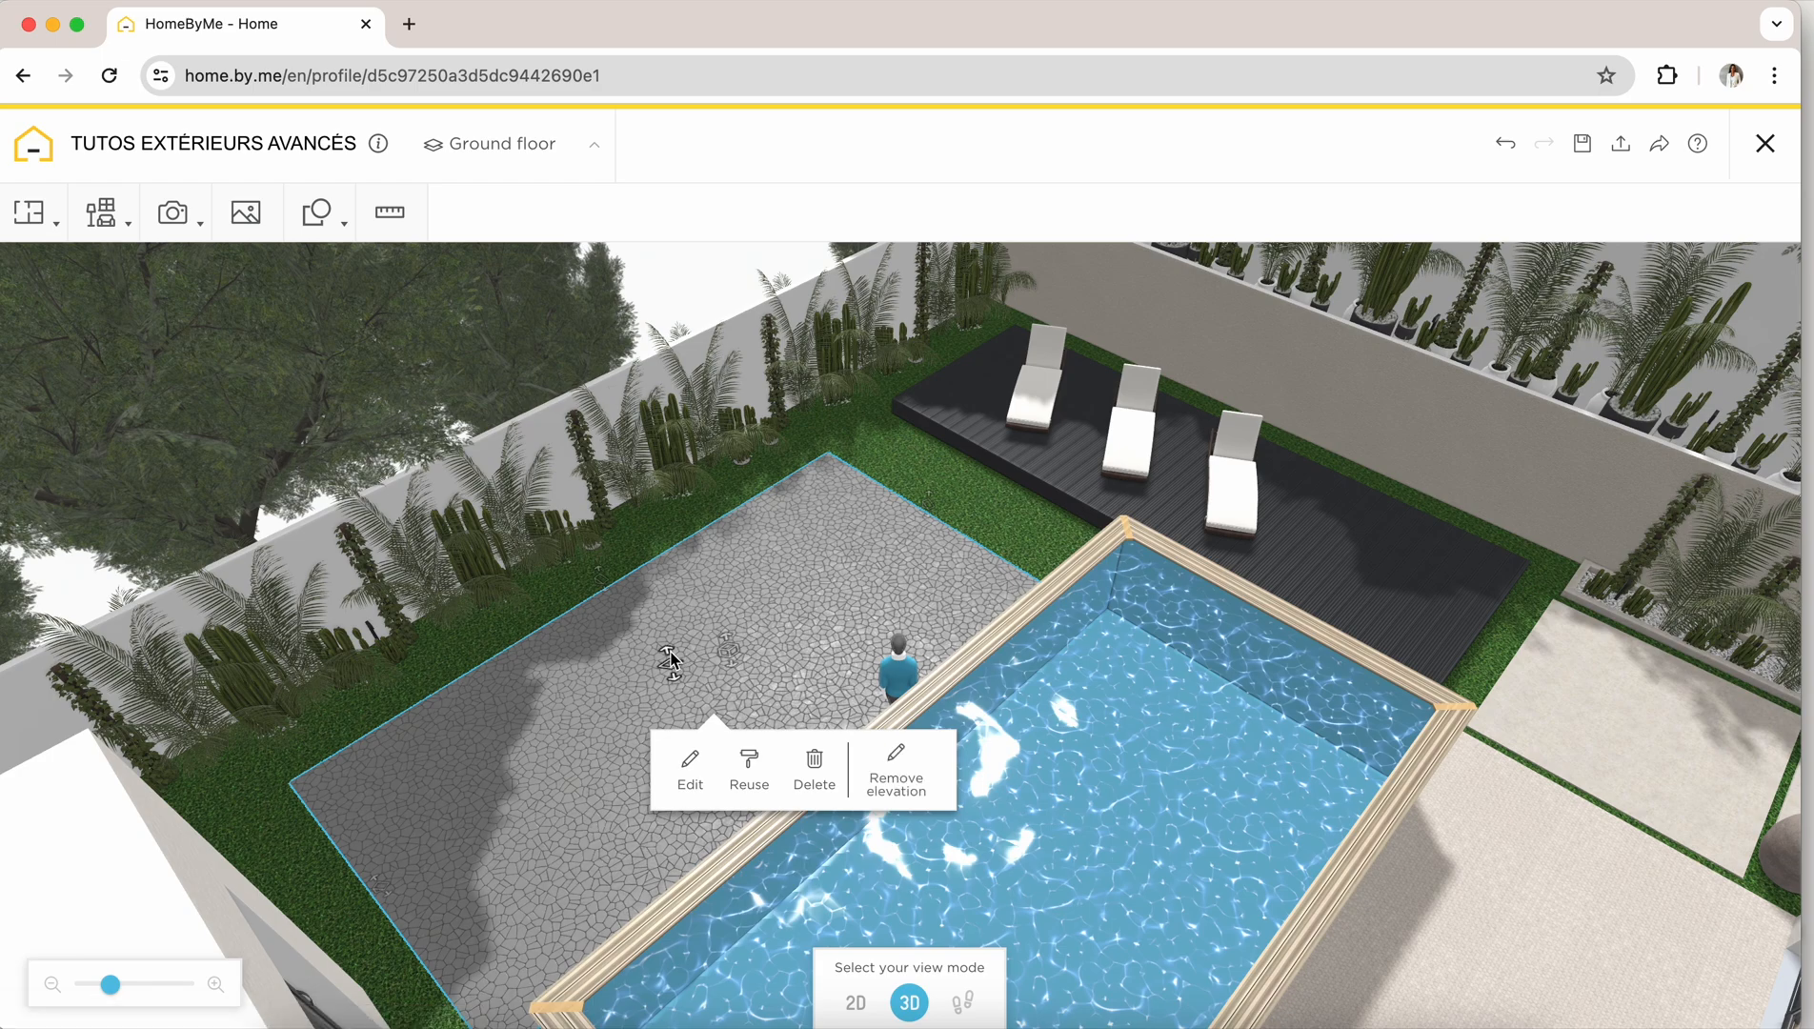
pyautogui.moveTo(670, 659); pyautogui.dragTo(694, 751)
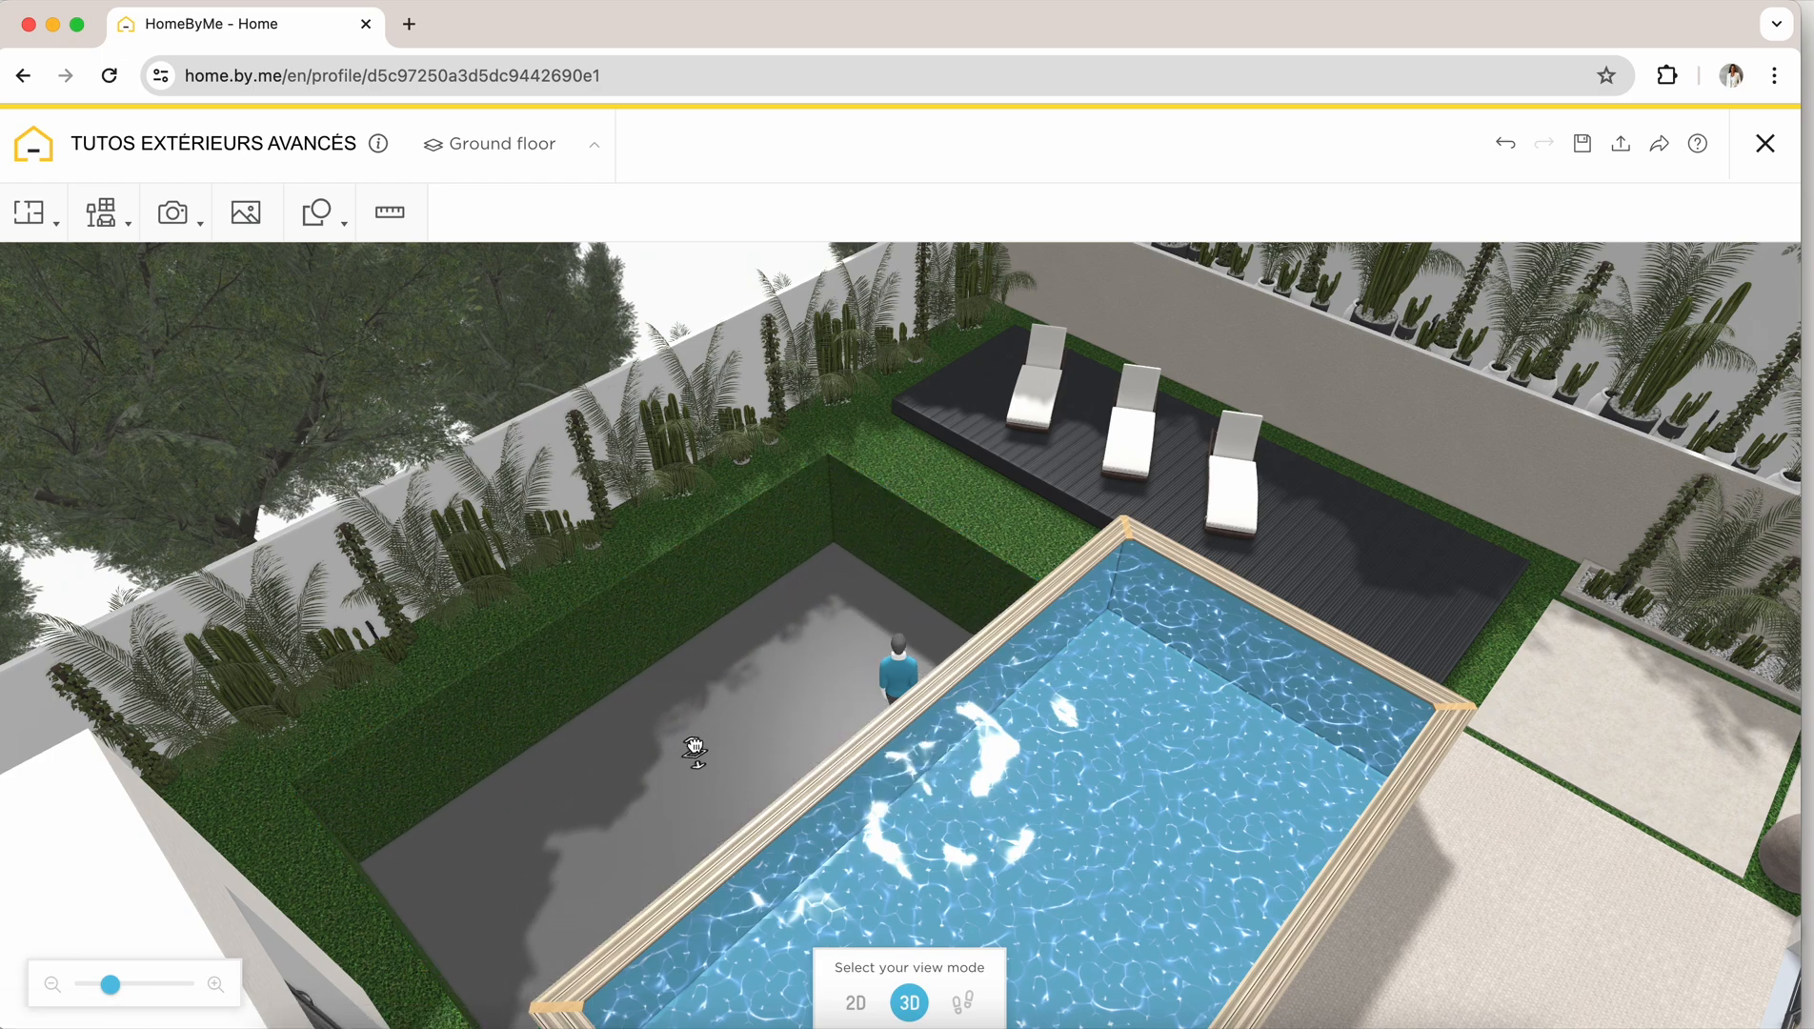
pyautogui.moveTo(694, 751); pyautogui.dragTo(687, 736)
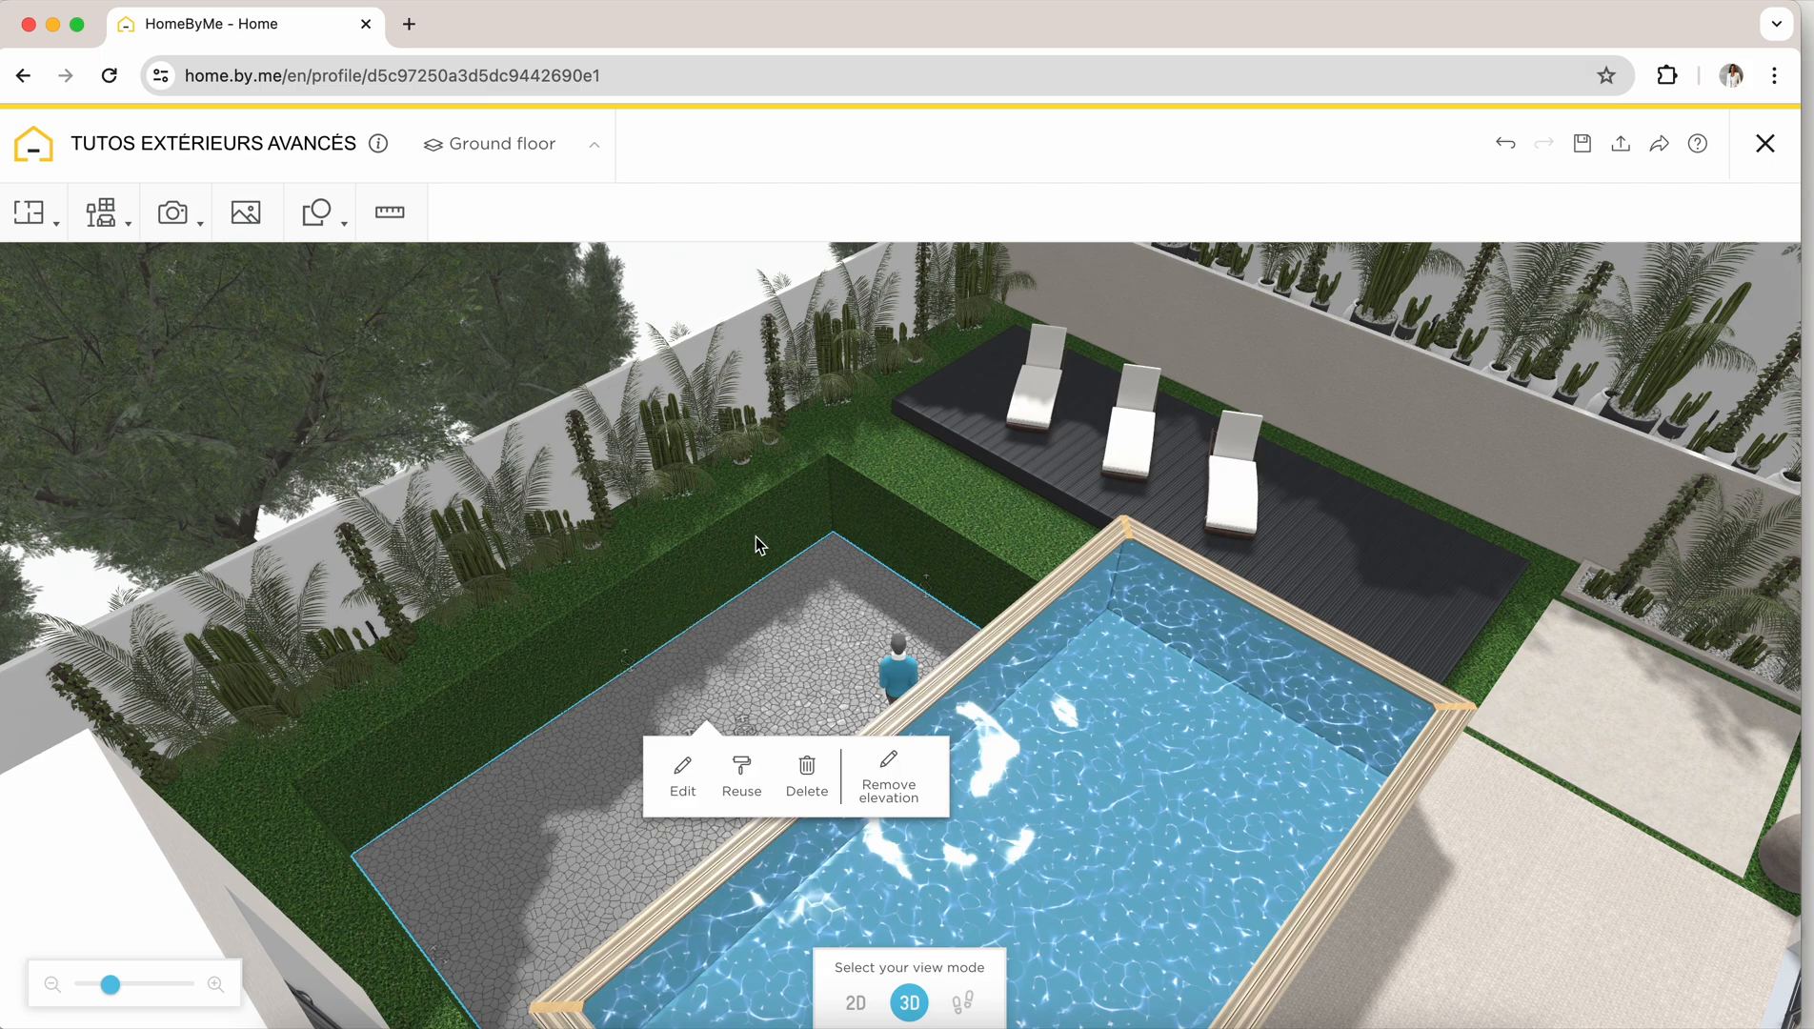
# Move the pool over the sunken driveway in the 2D plan so it sits in the pit, and return to 3D
pyautogui.click(854, 1002)
pyautogui.moveTo(920, 433); pyautogui.dragTo(983, 942)
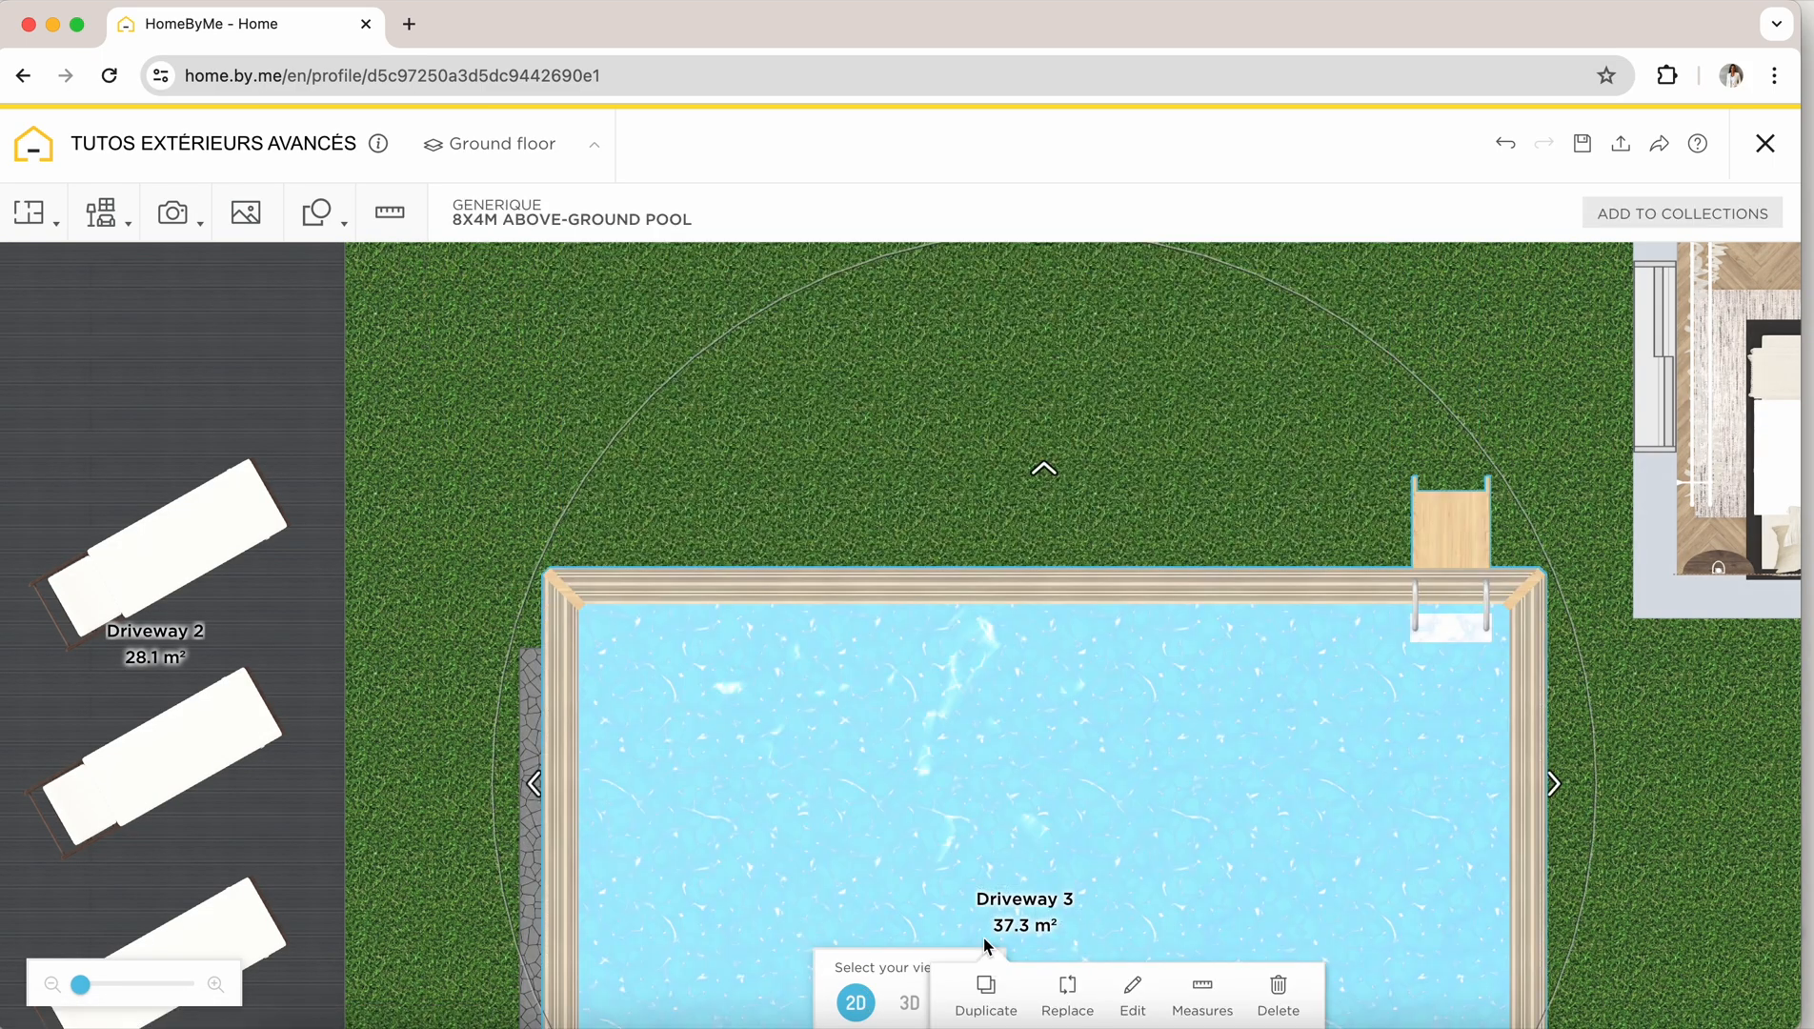
pyautogui.moveTo(957, 774); pyautogui.dragTo(935, 859)
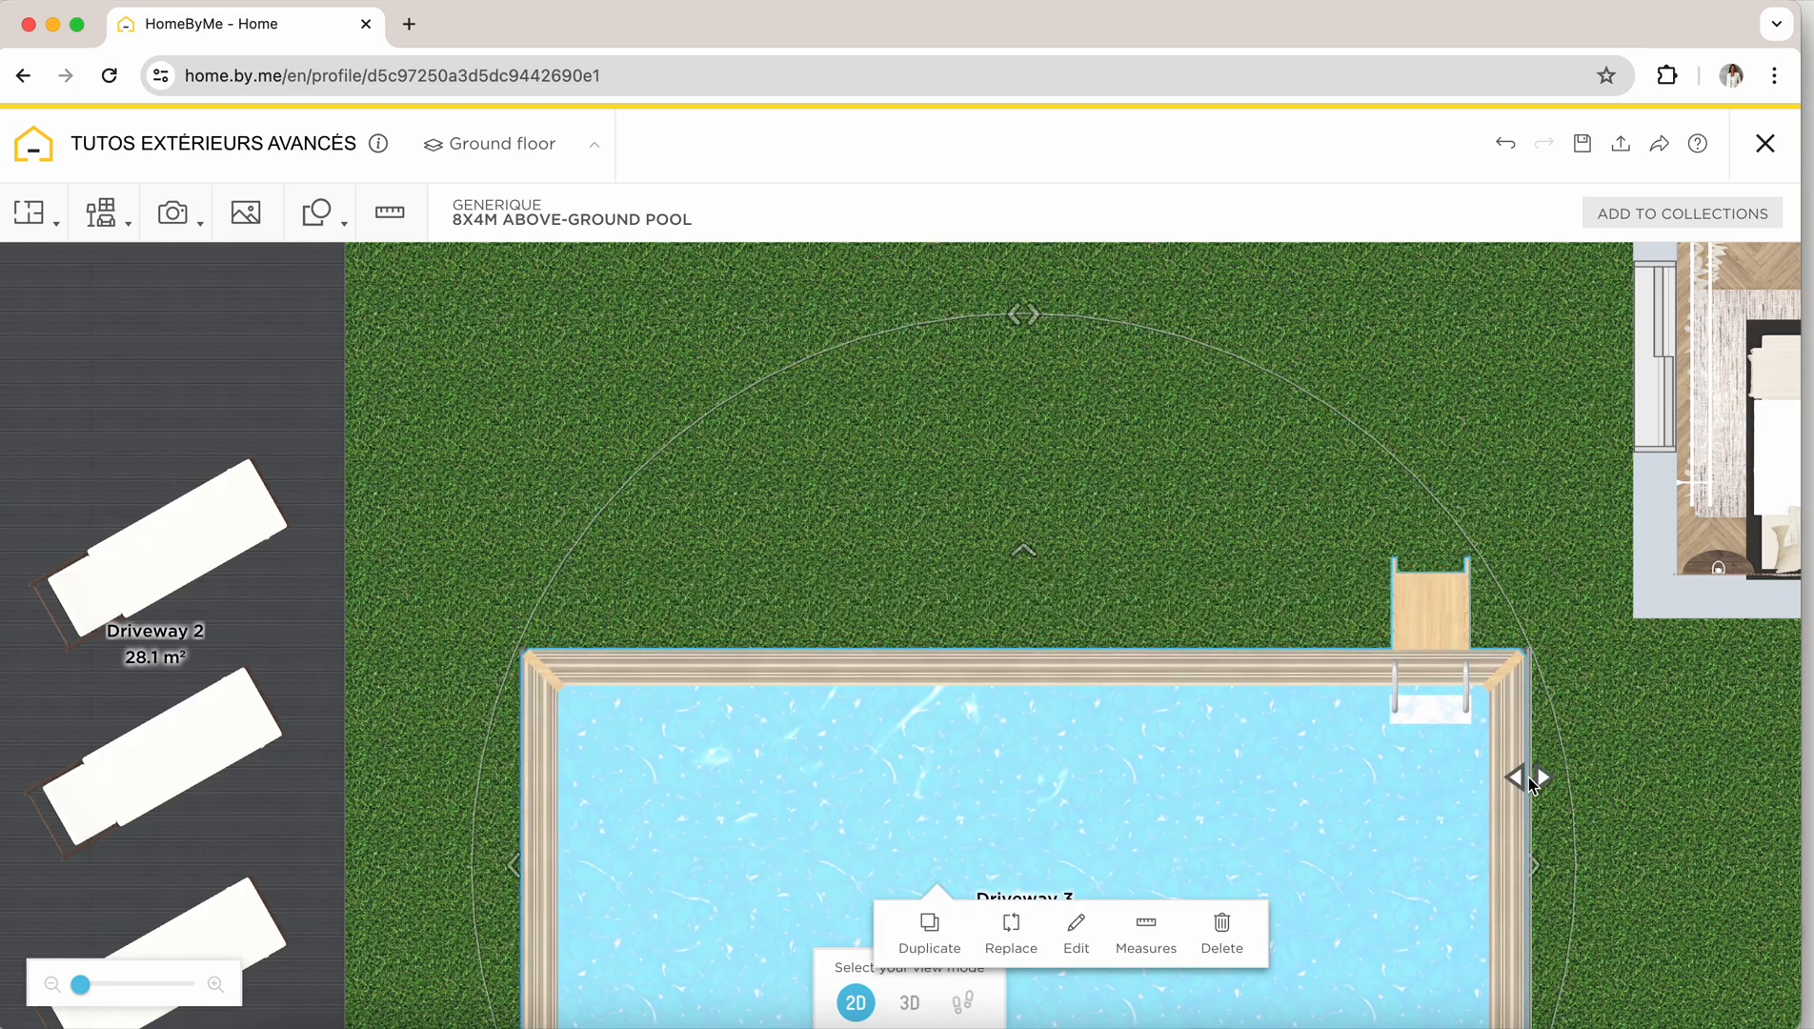
pyautogui.click(908, 1002)
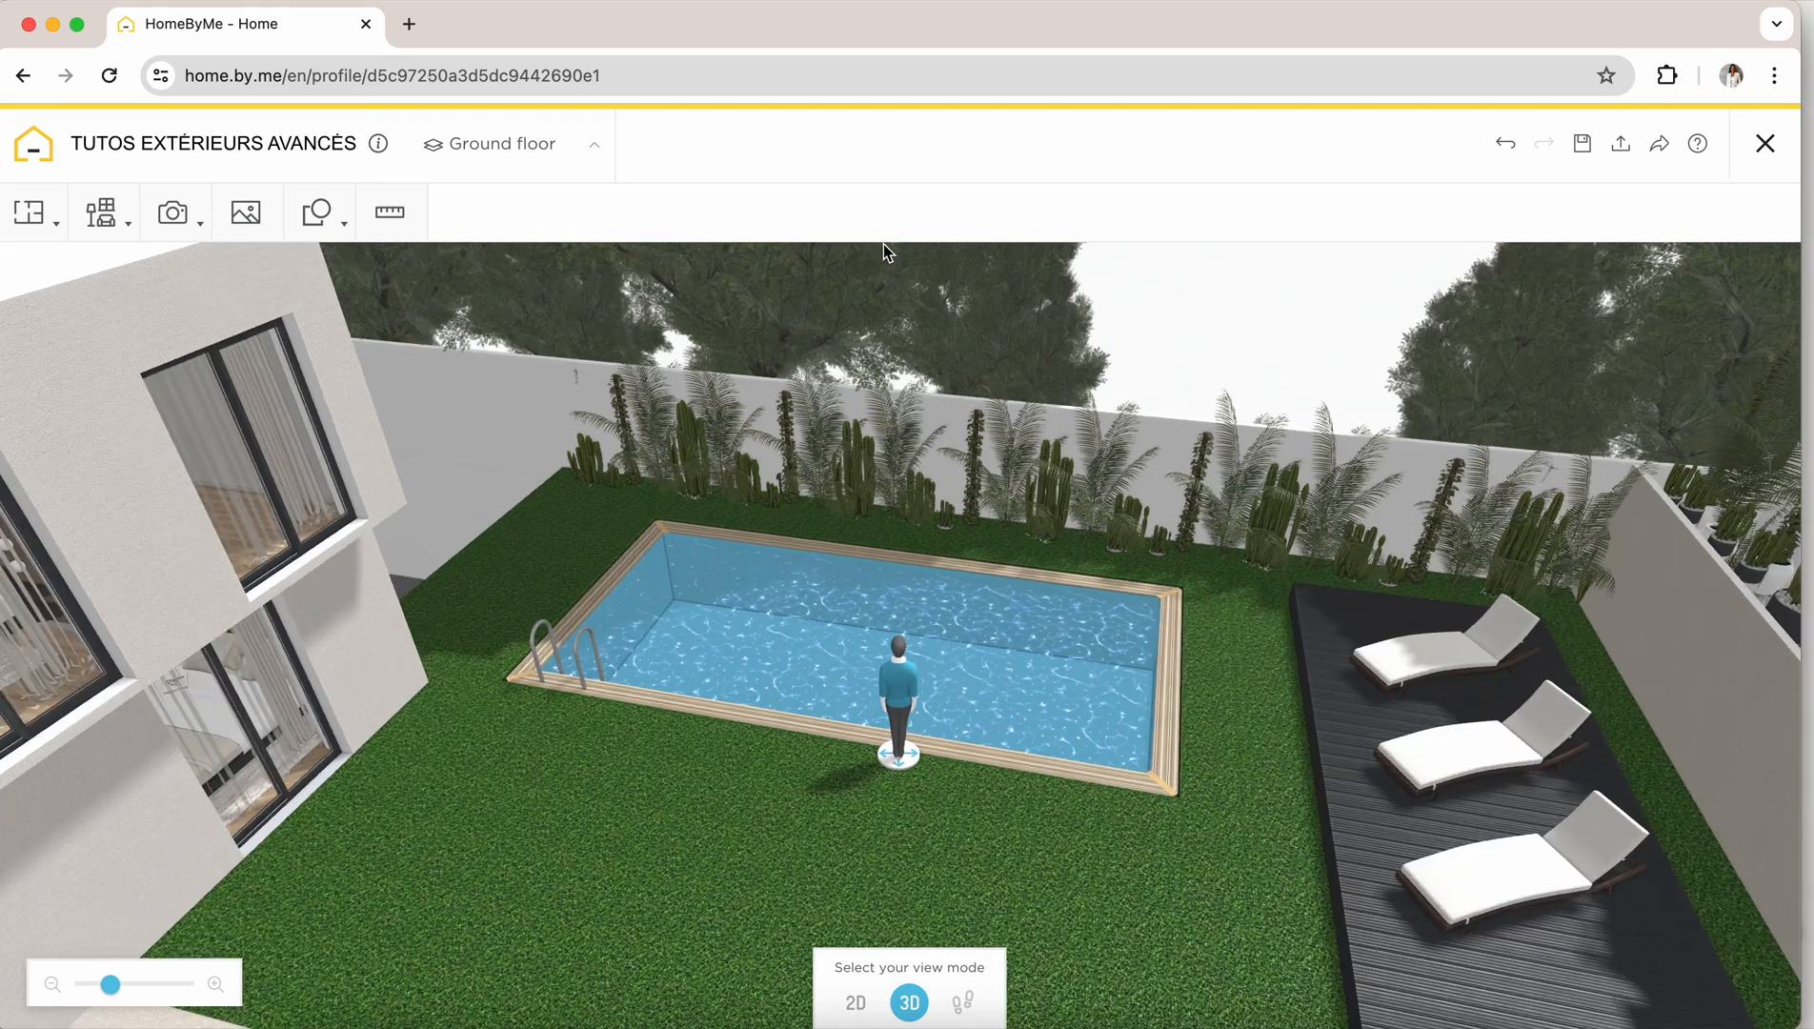
# Move the three chaise lounges together from the deck onto the lawn and rotate them to face the pool
pyautogui.moveTo(883, 244); pyautogui.dragTo(921, 209)
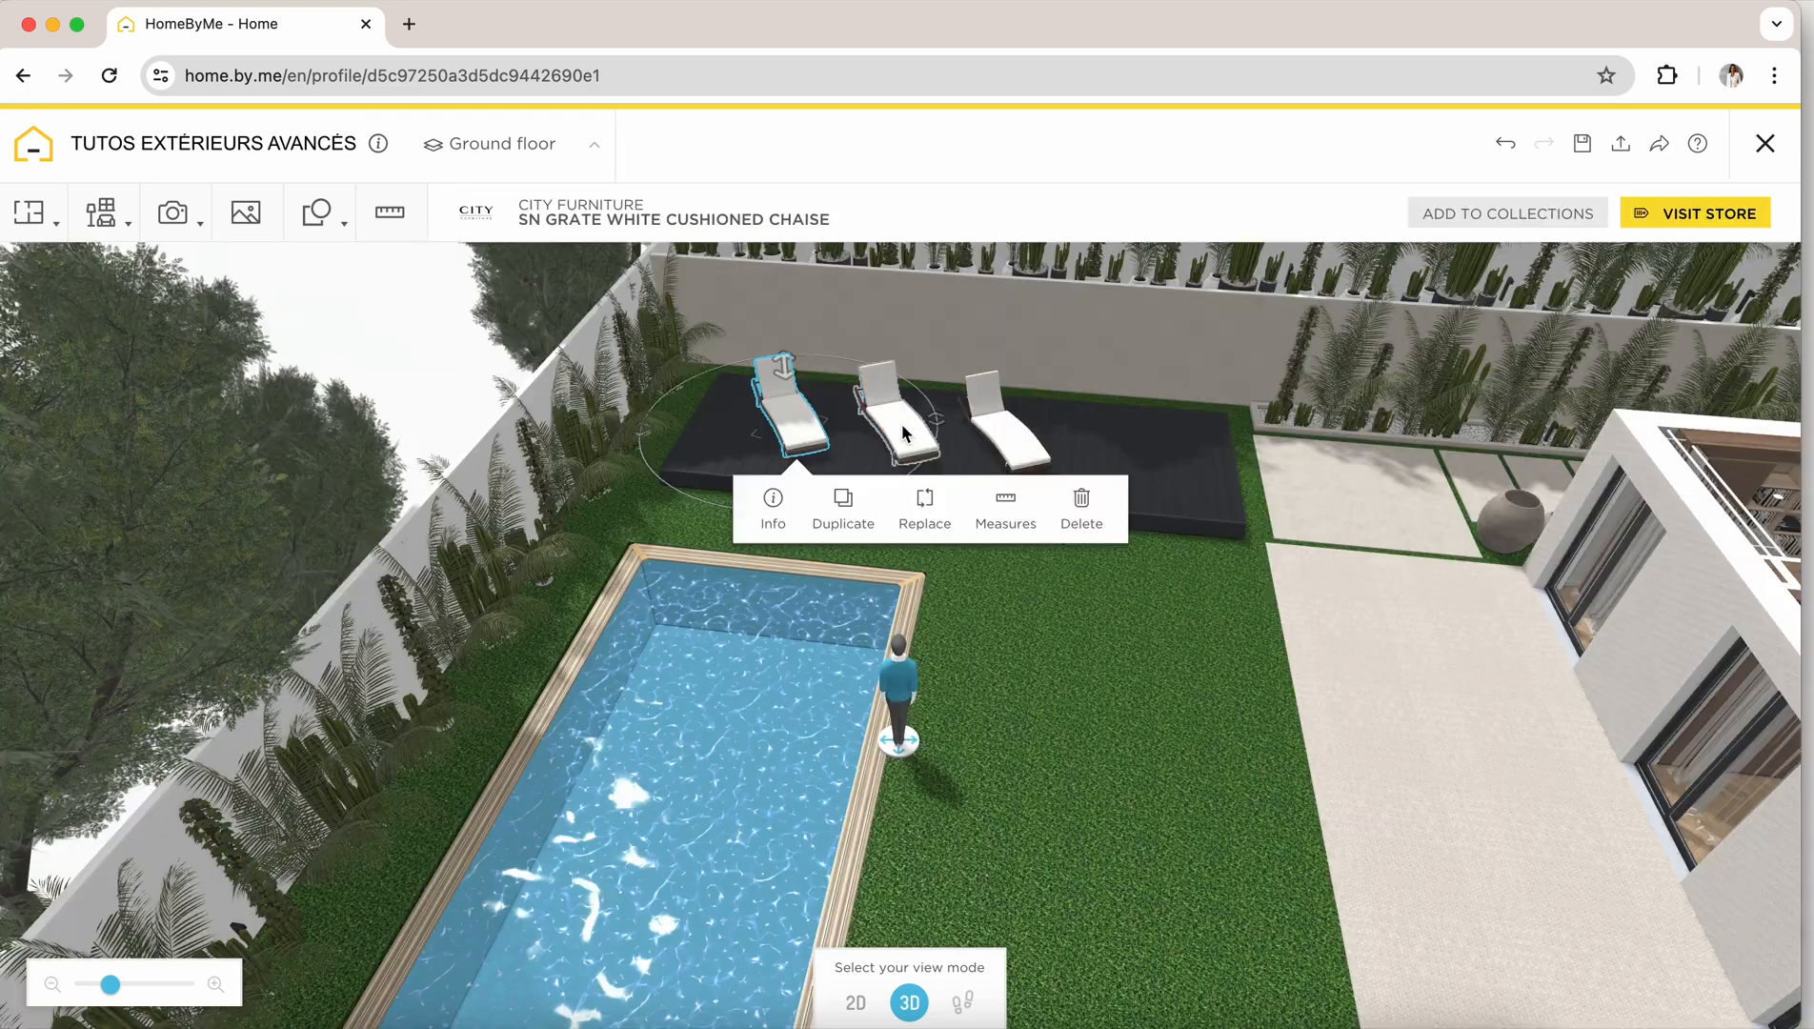
pyautogui.keyDown('shift'); pyautogui.click(902, 424); pyautogui.keyUp('shift')
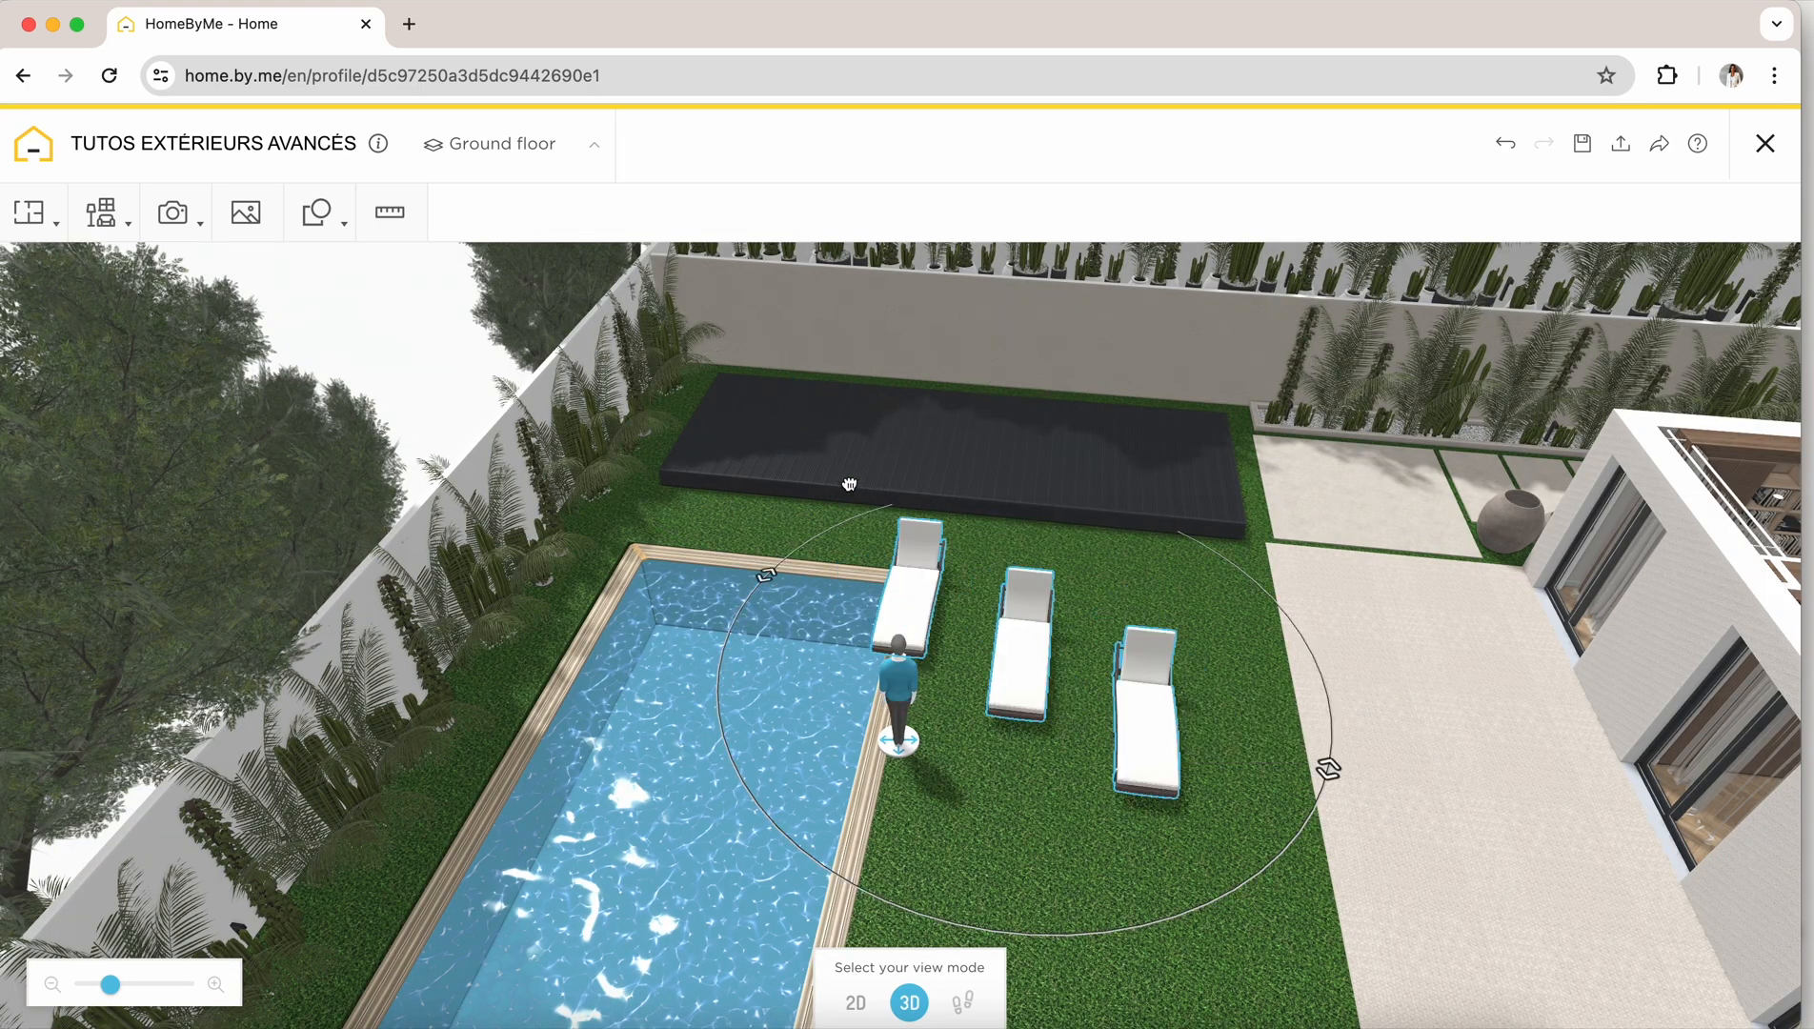
pyautogui.moveTo(1328, 765); pyautogui.dragTo(1000, 930)
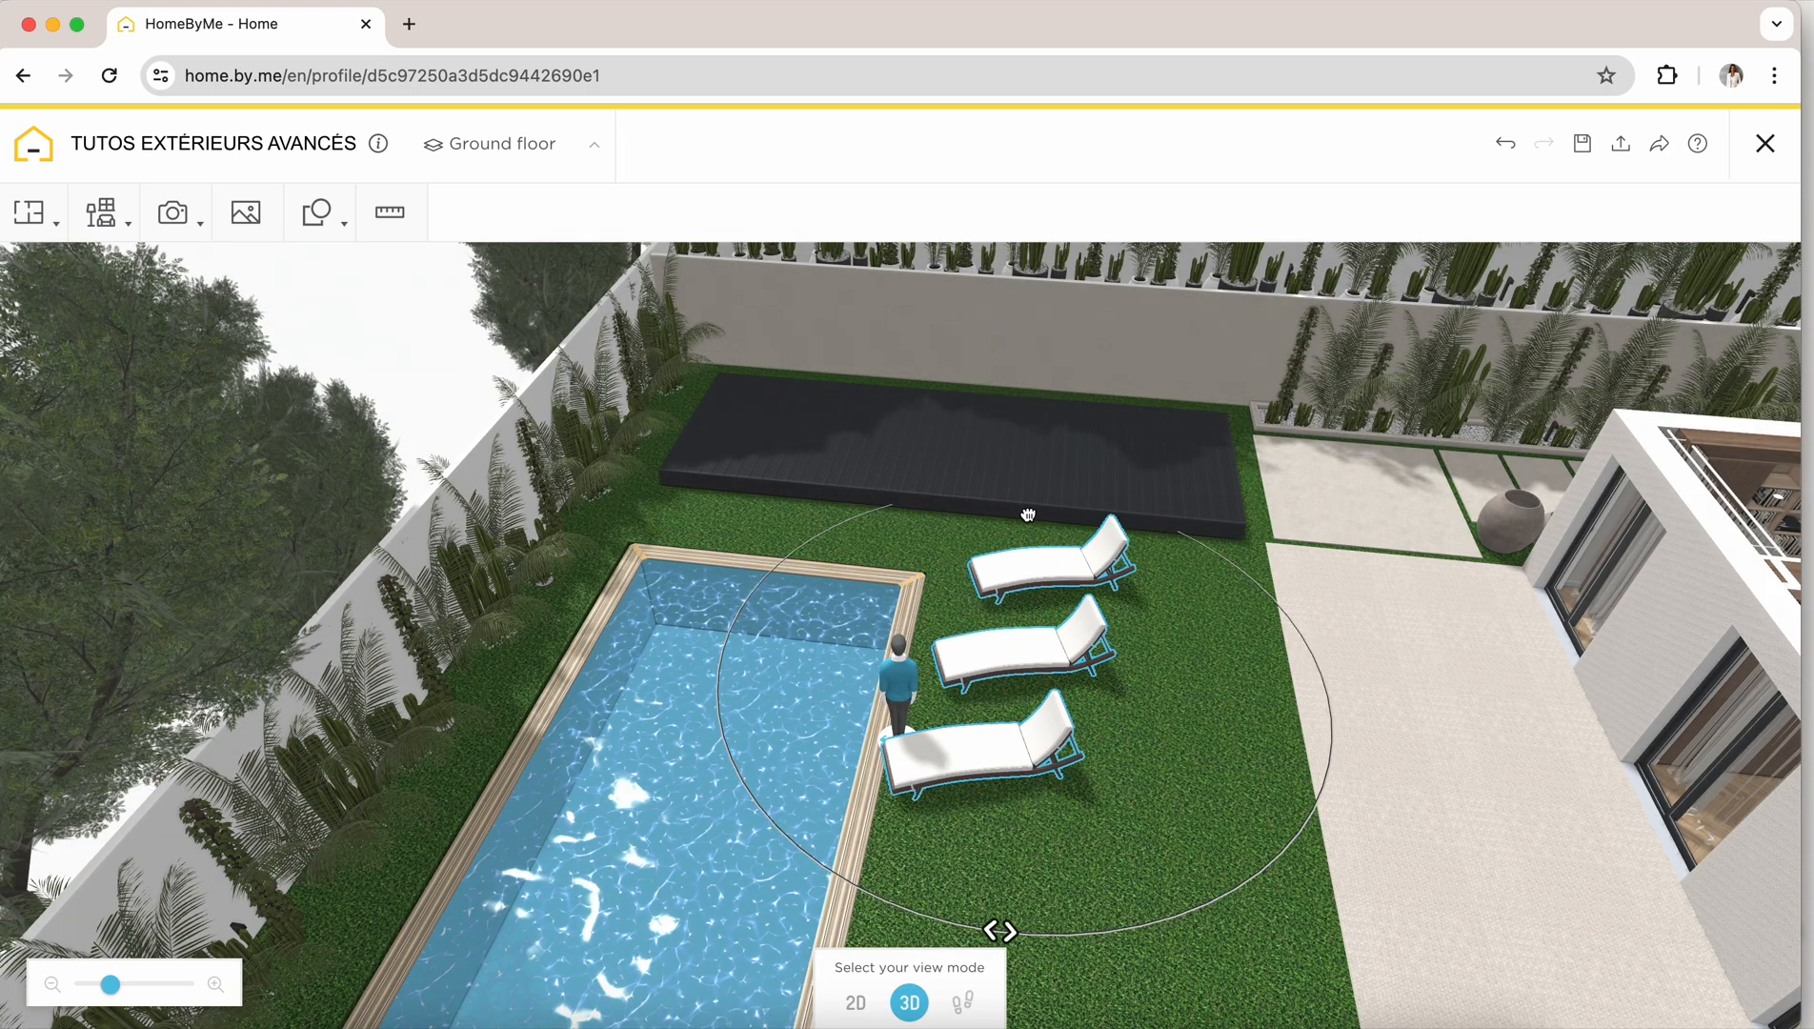
# Move the round canopy daybed and the beige corner sofa from outside the plot onto the raised dark deck
pyautogui.click(119, 984)
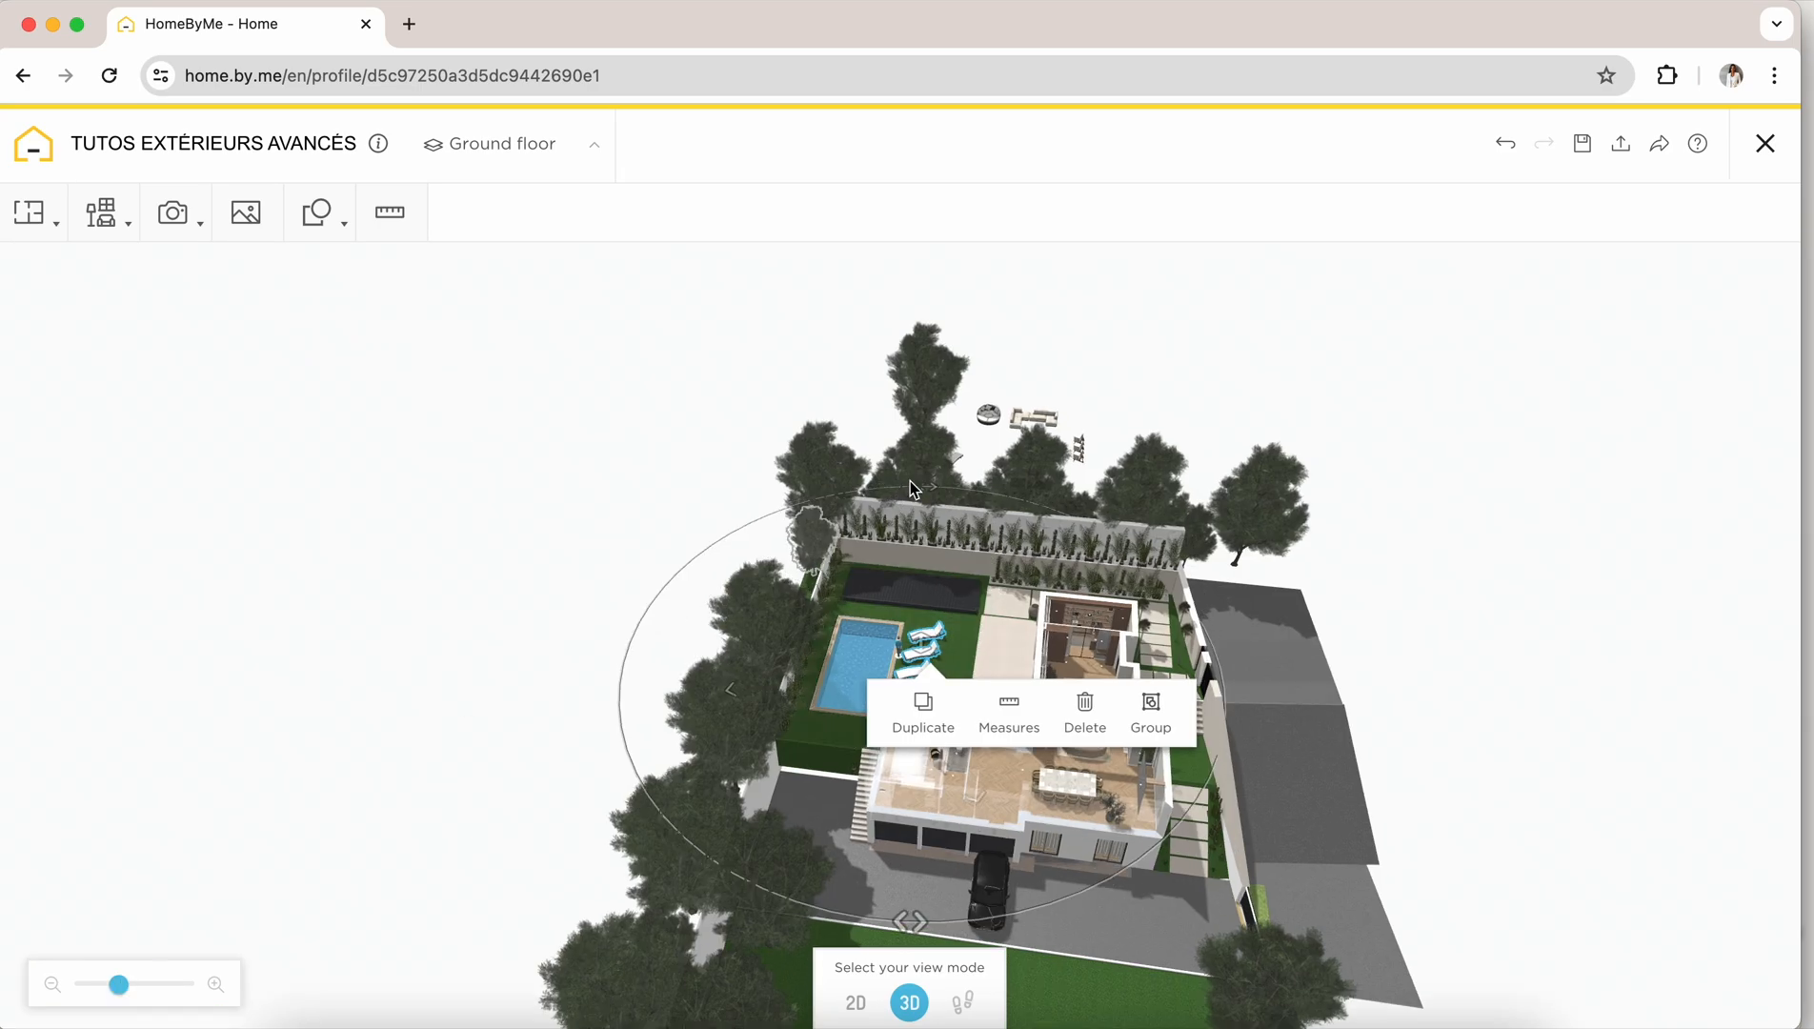
pyautogui.click(988, 415)
pyautogui.keyDown('shift'); pyautogui.click(1032, 420); pyautogui.keyUp('shift')
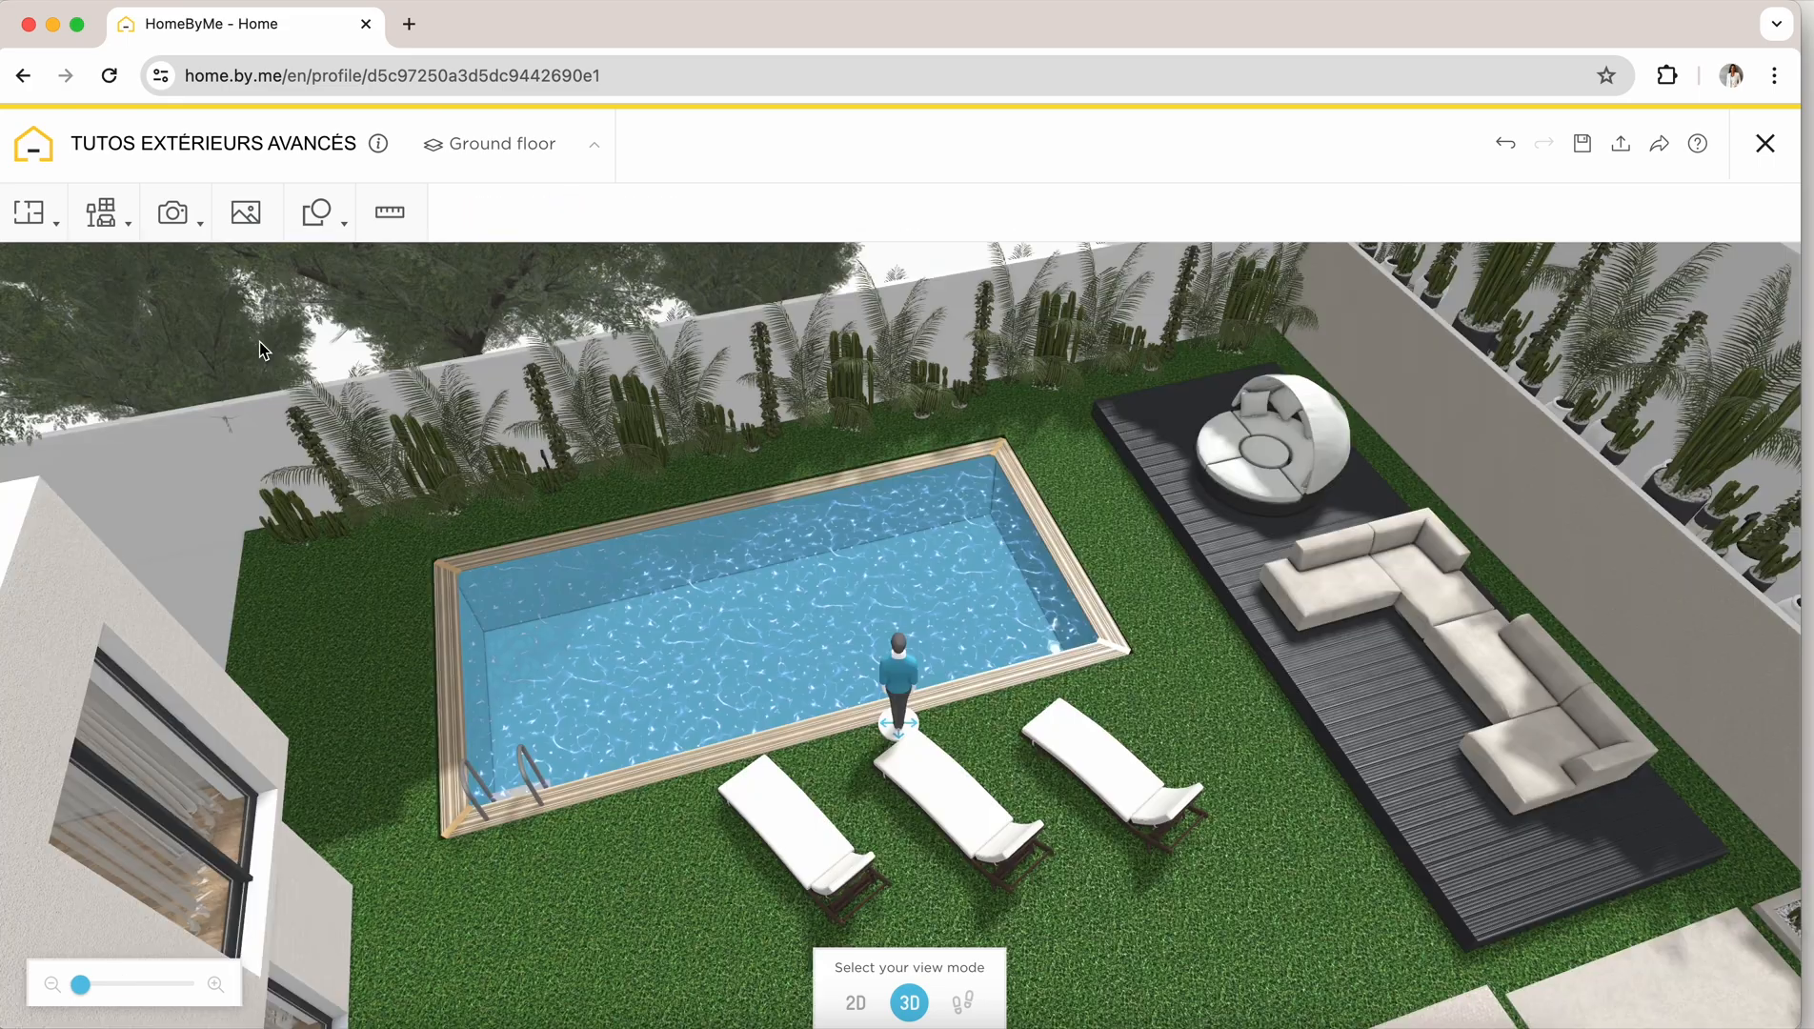
# Add a Garden exterior with a surface of 20 and place it against the pool lawn's free edge in the plan
pyautogui.moveTo(1028, 543); pyautogui.dragTo(790, 573)
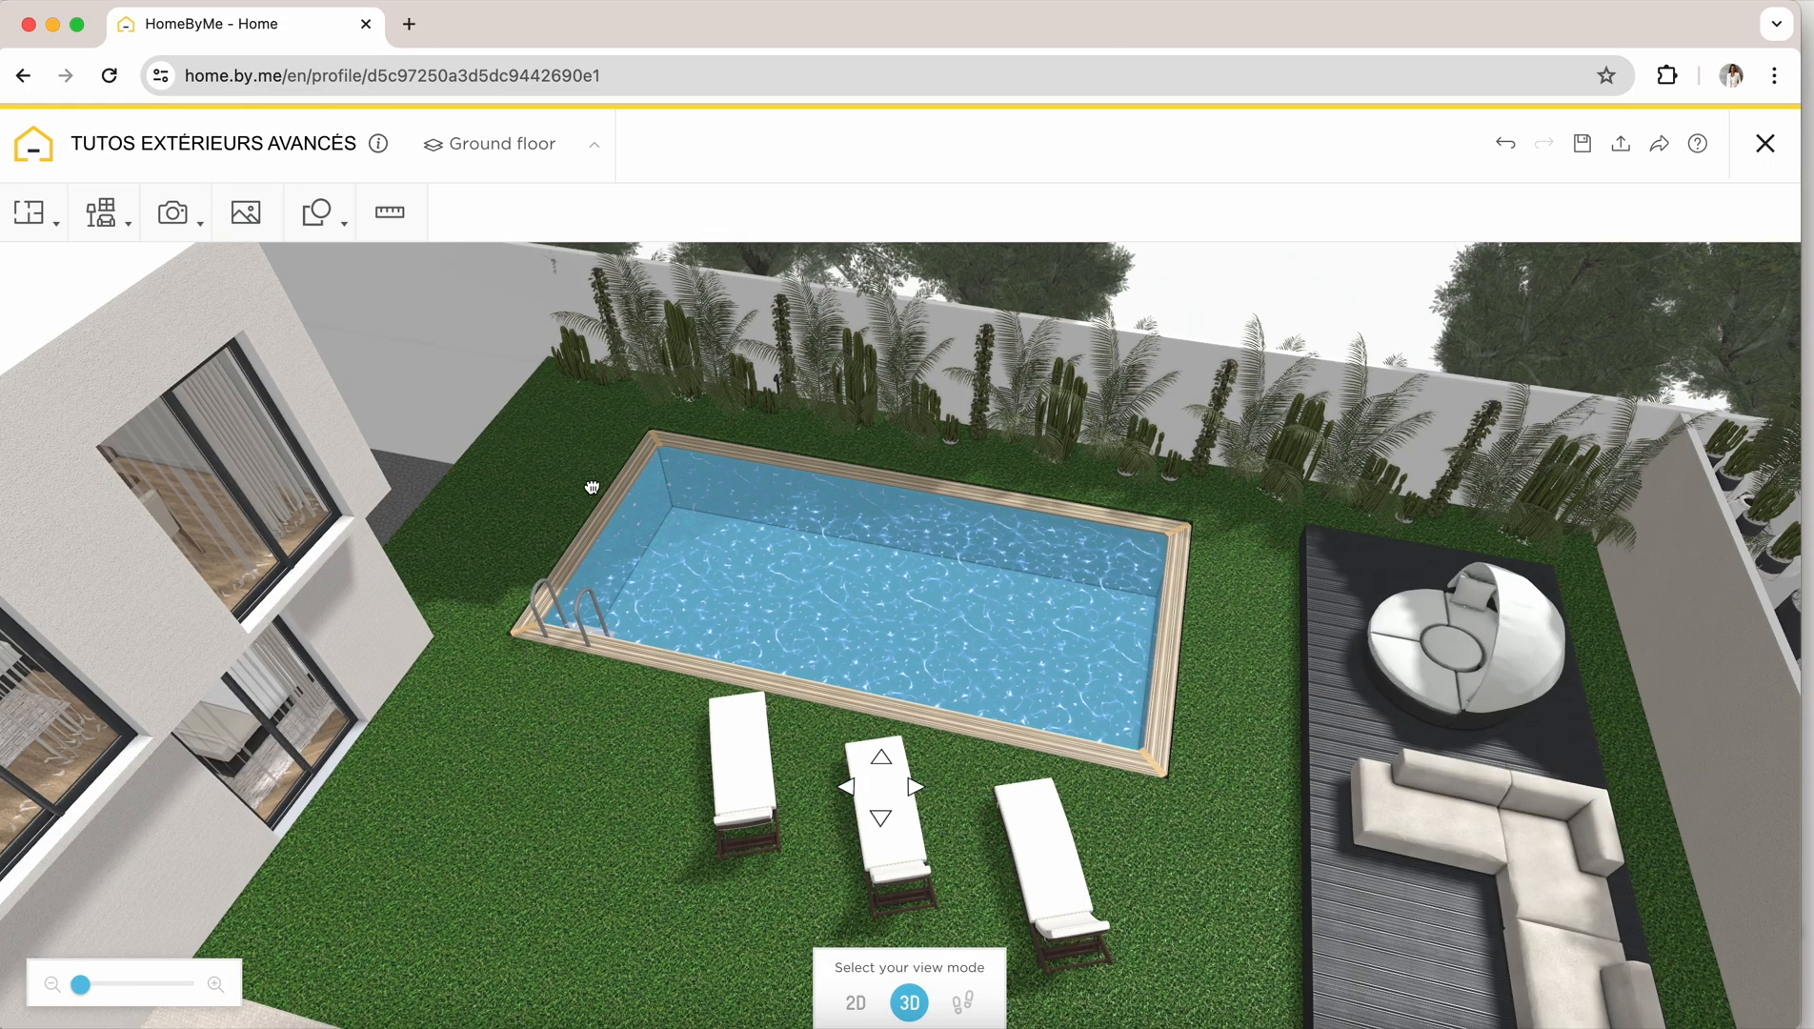
pyautogui.moveTo(577, 468); pyautogui.dragTo(1038, 559)
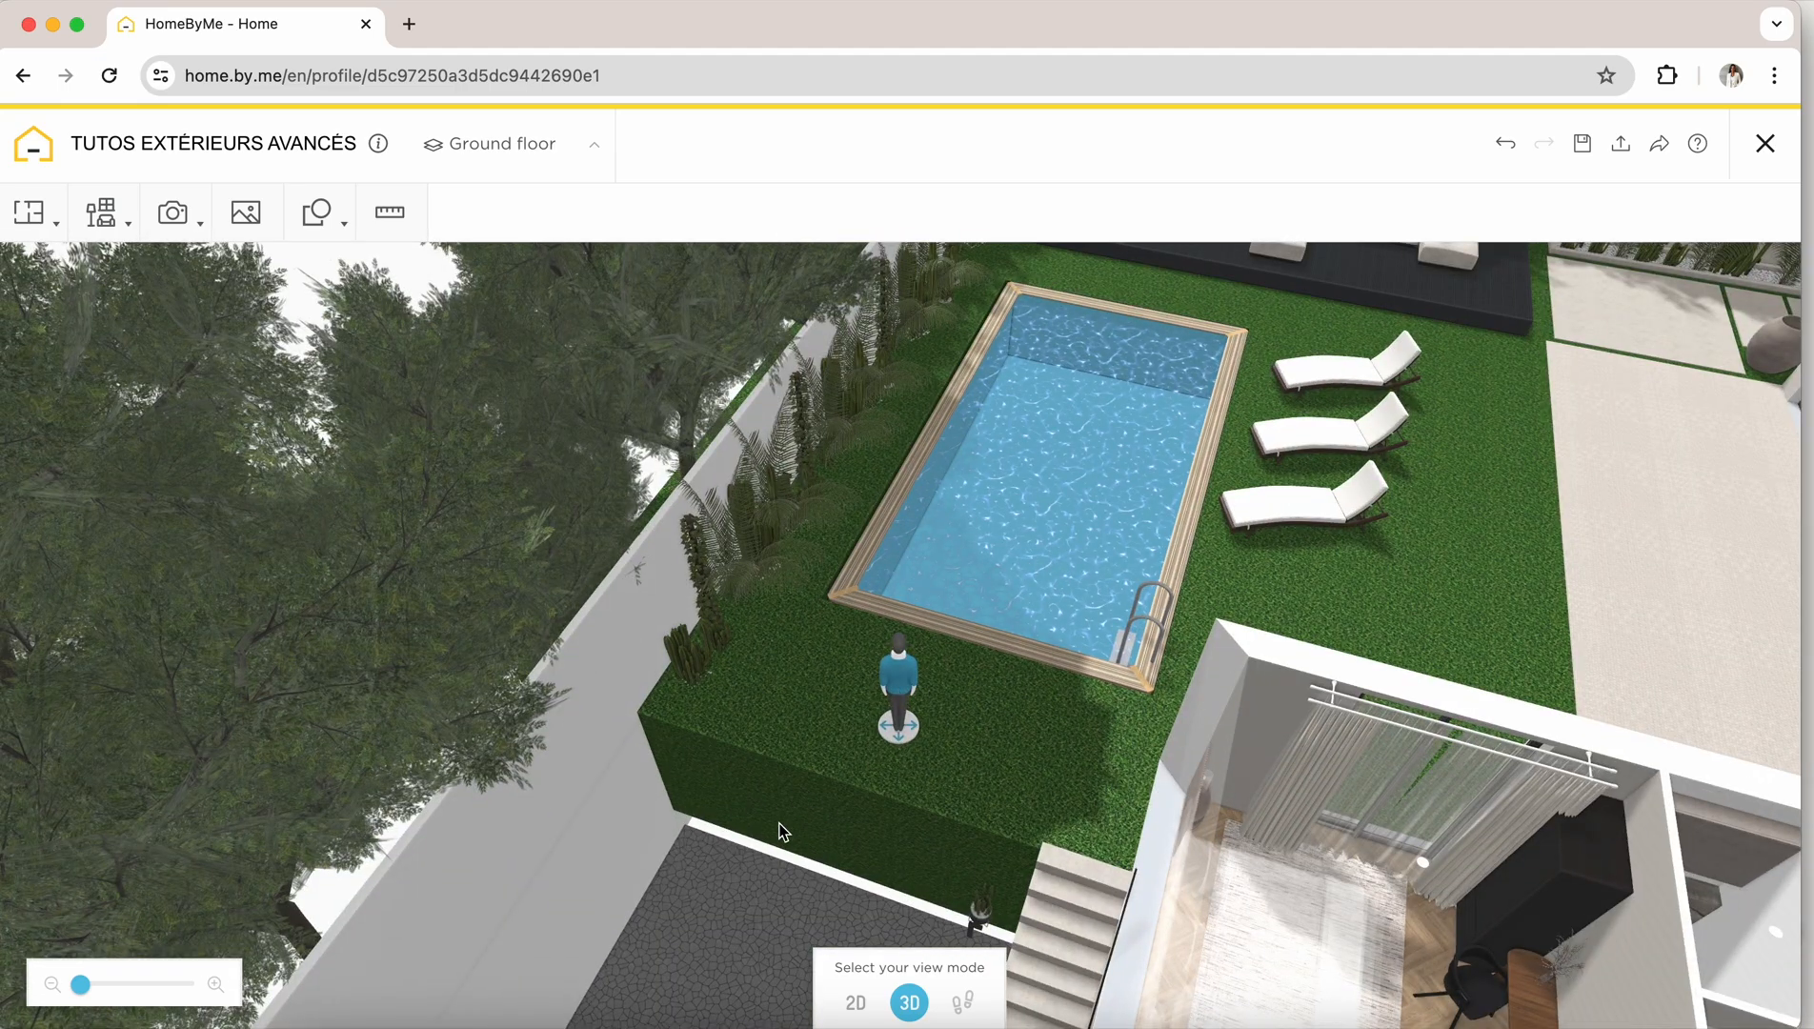
pyautogui.moveTo(47, 221)
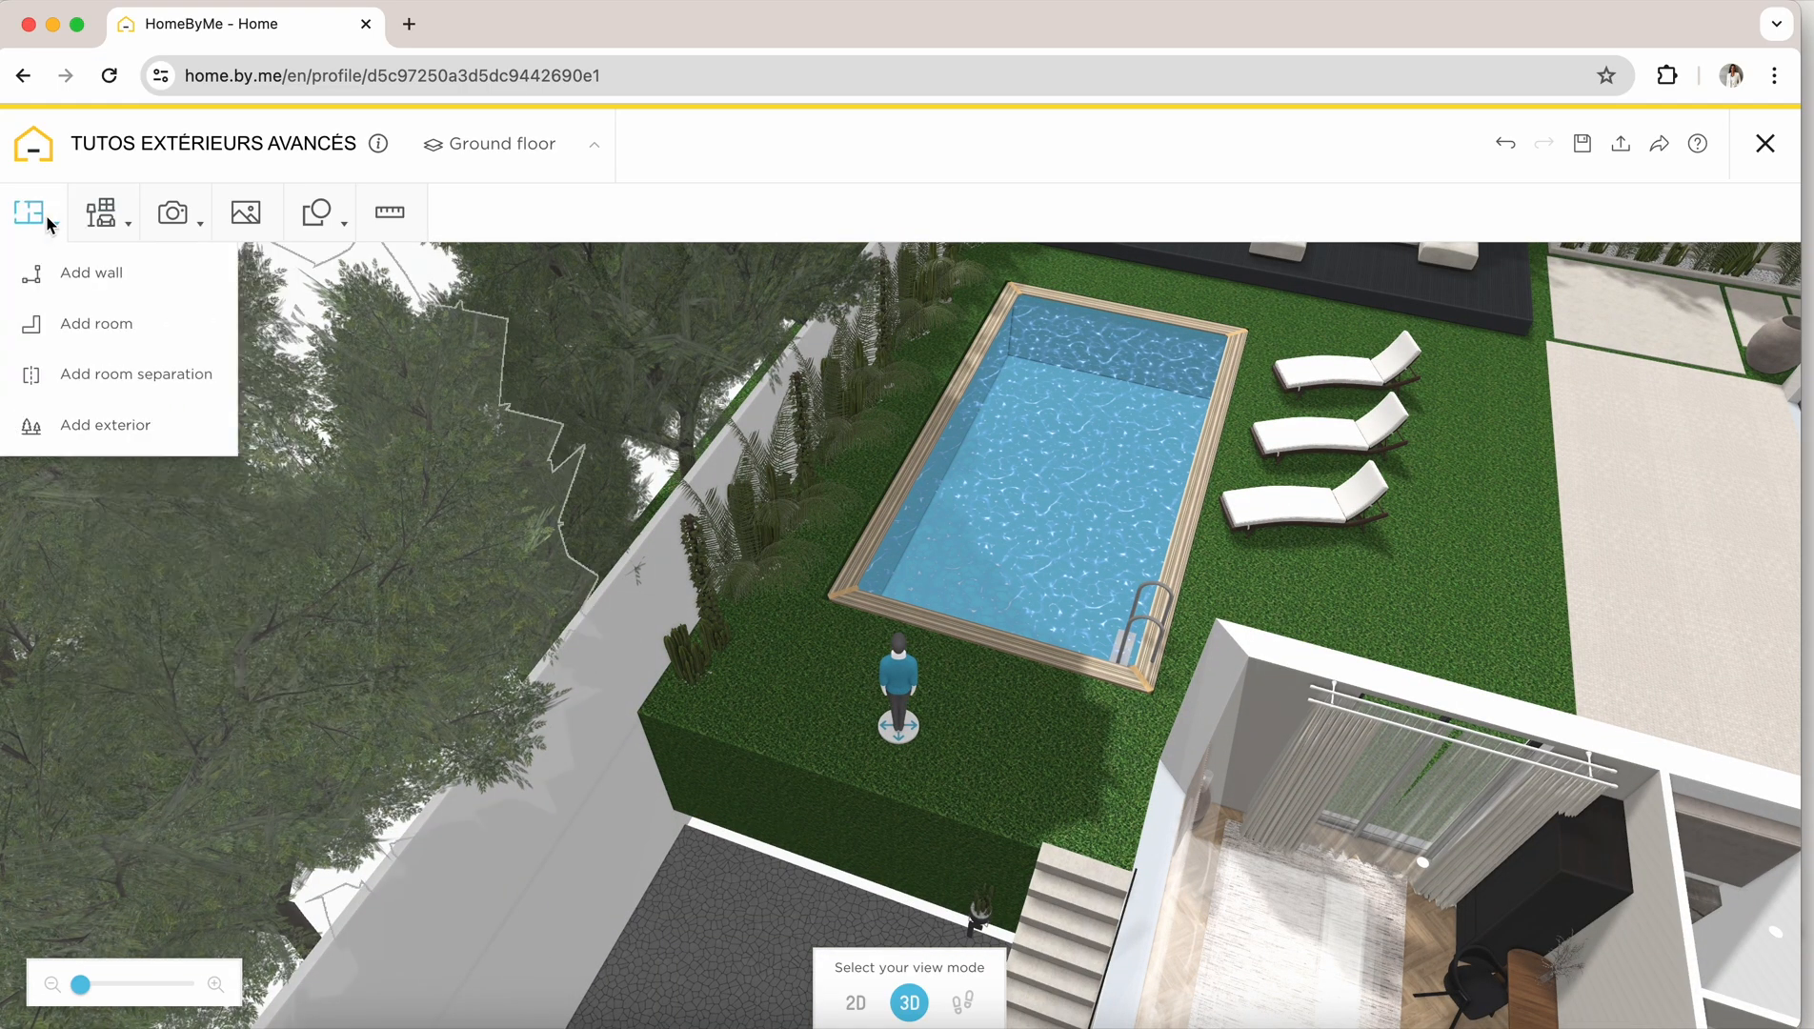
pyautogui.click(105, 428)
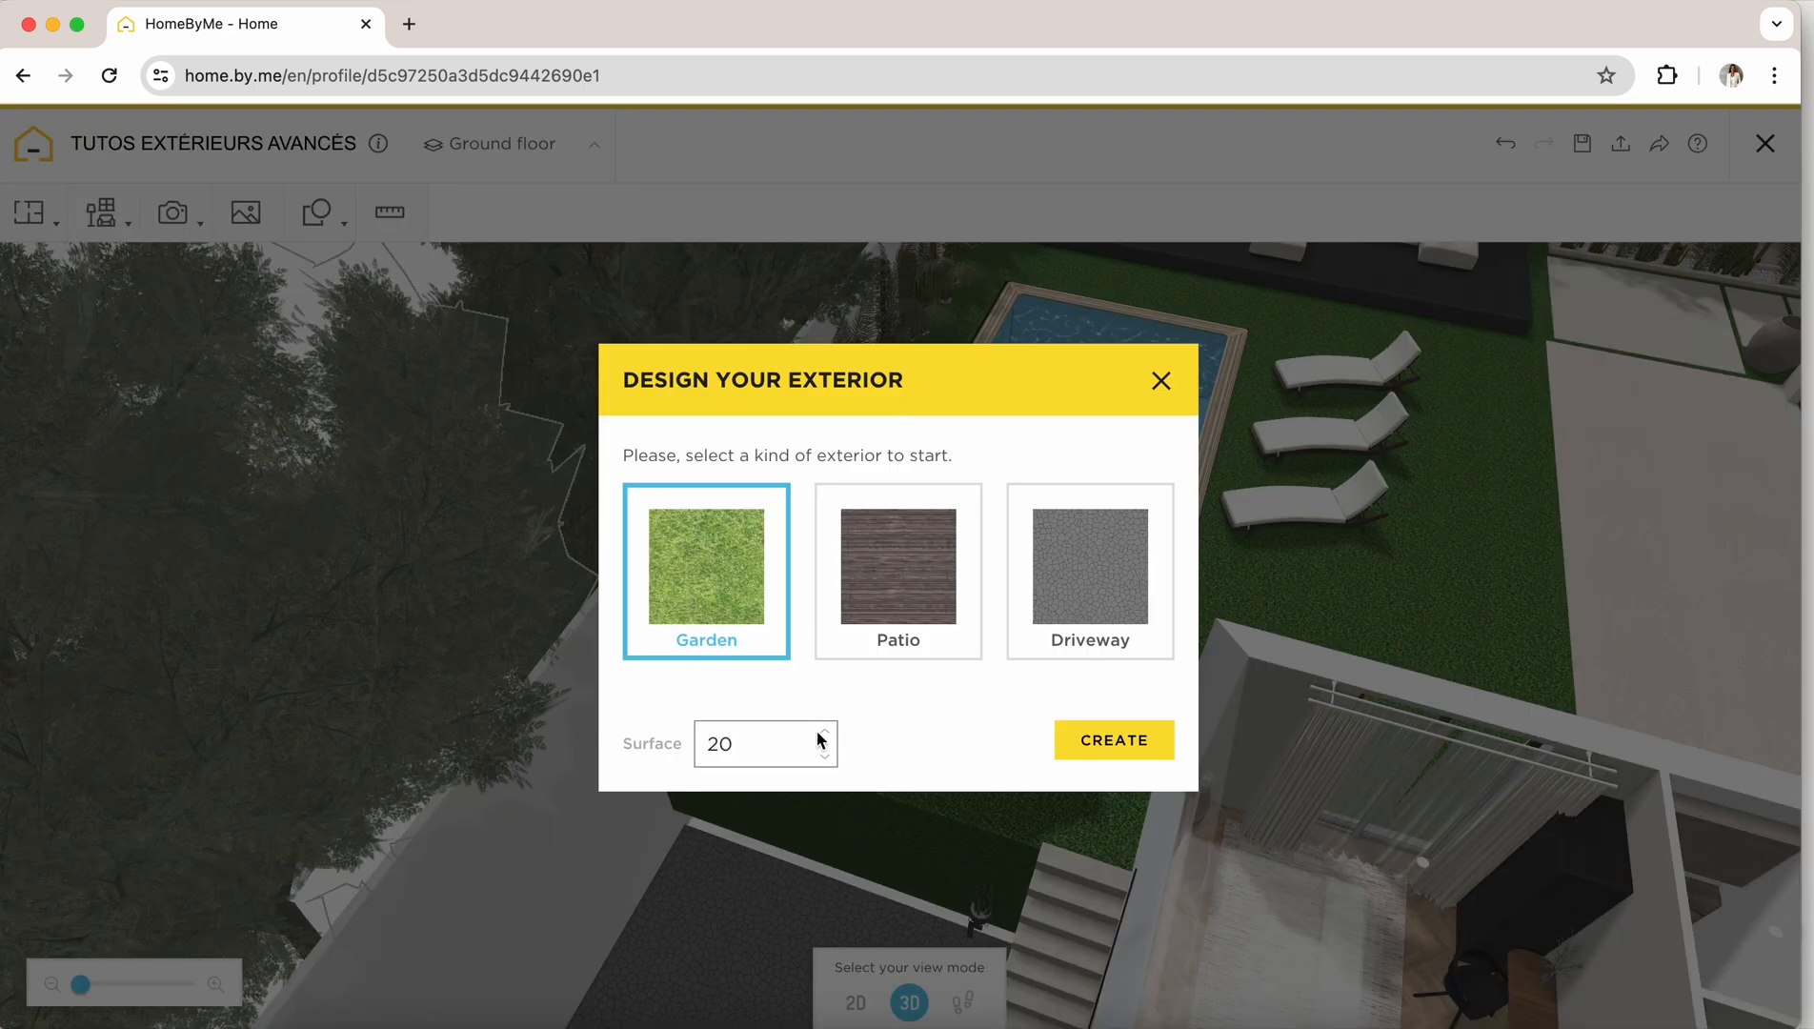
pyautogui.click(1095, 744)
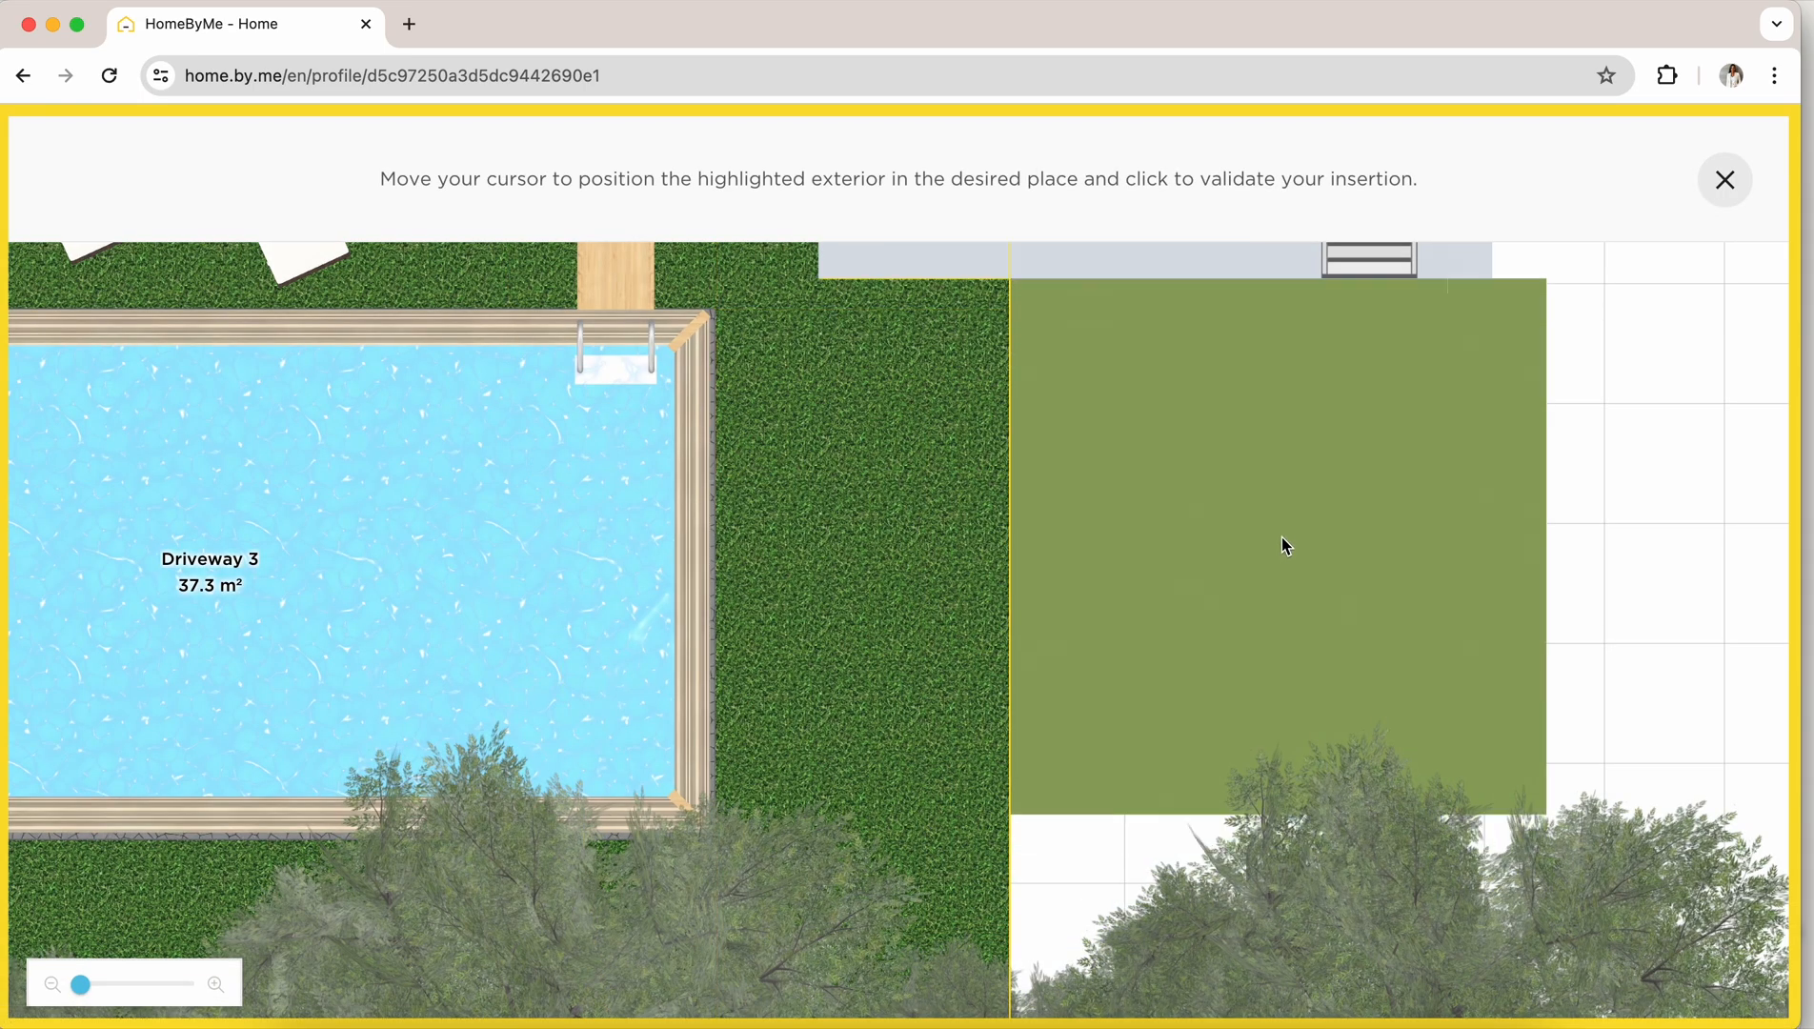
pyautogui.click(1282, 538)
# Narrow the new garden area to about 412 cm by shifting its outer edge inward, and return to 3D
pyautogui.moveTo(1550, 530); pyautogui.dragTo(1511, 532)
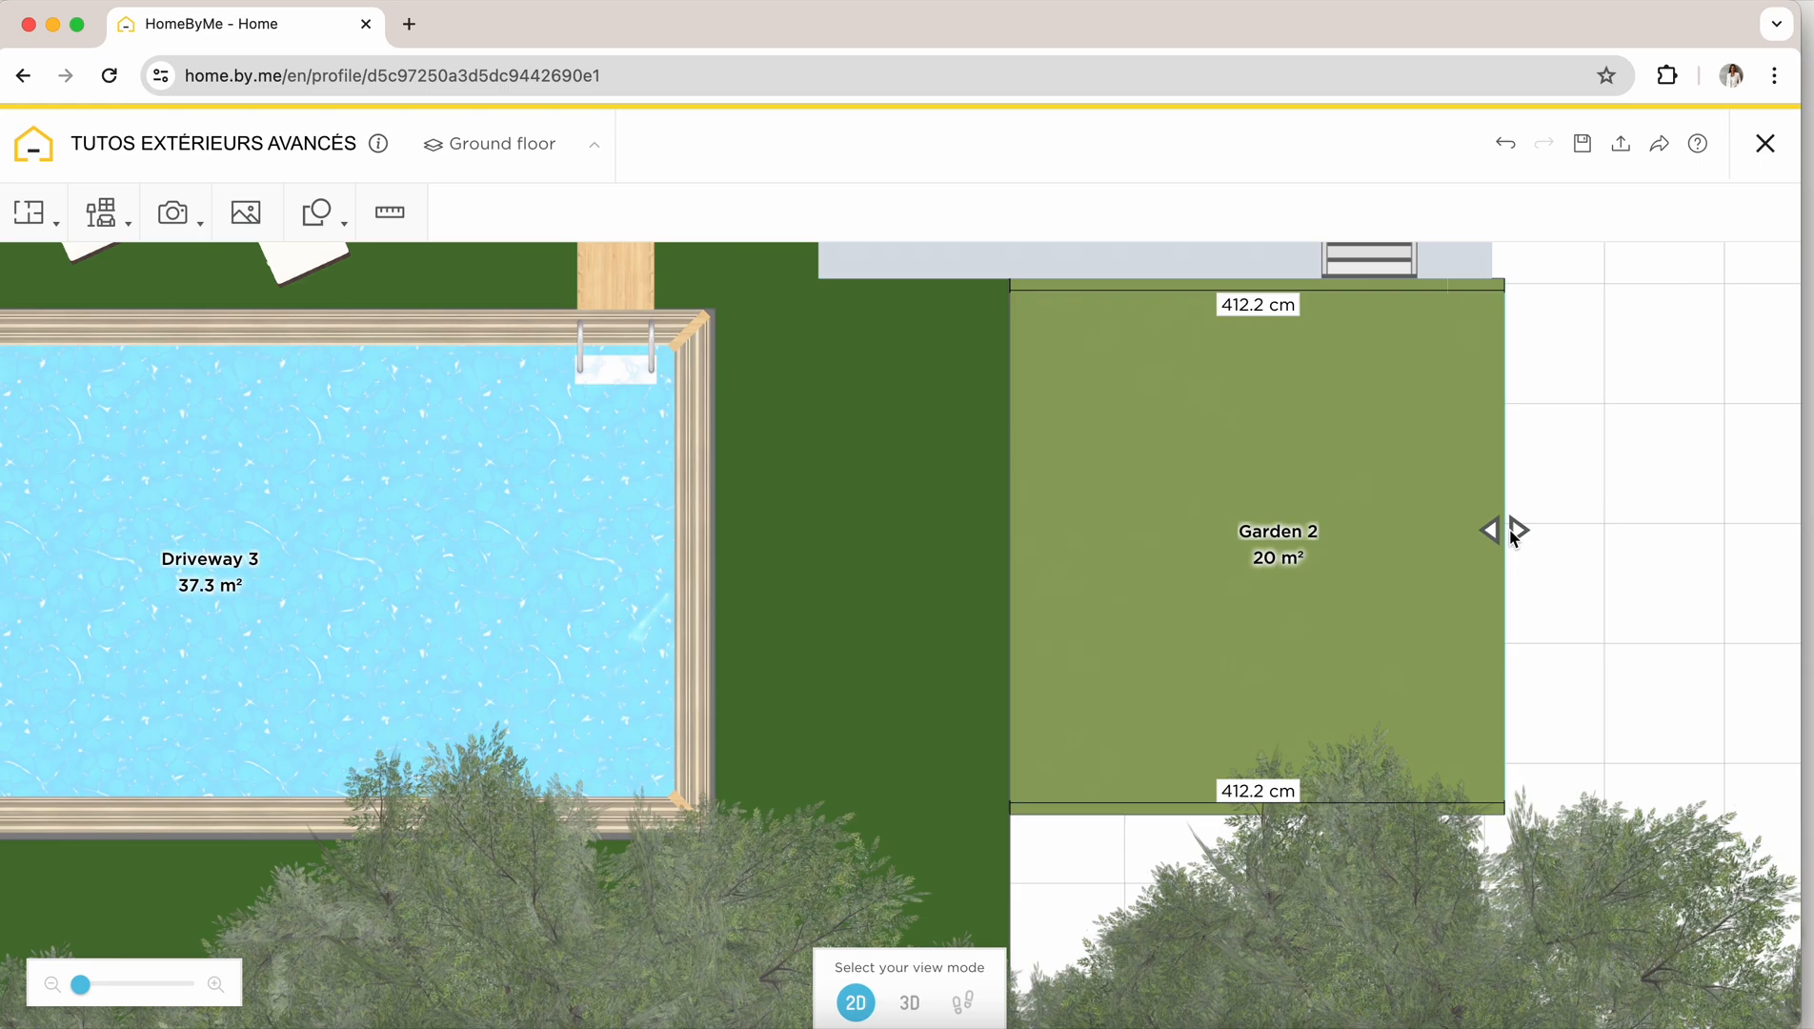
pyautogui.click(1150, 785)
pyautogui.click(1531, 615)
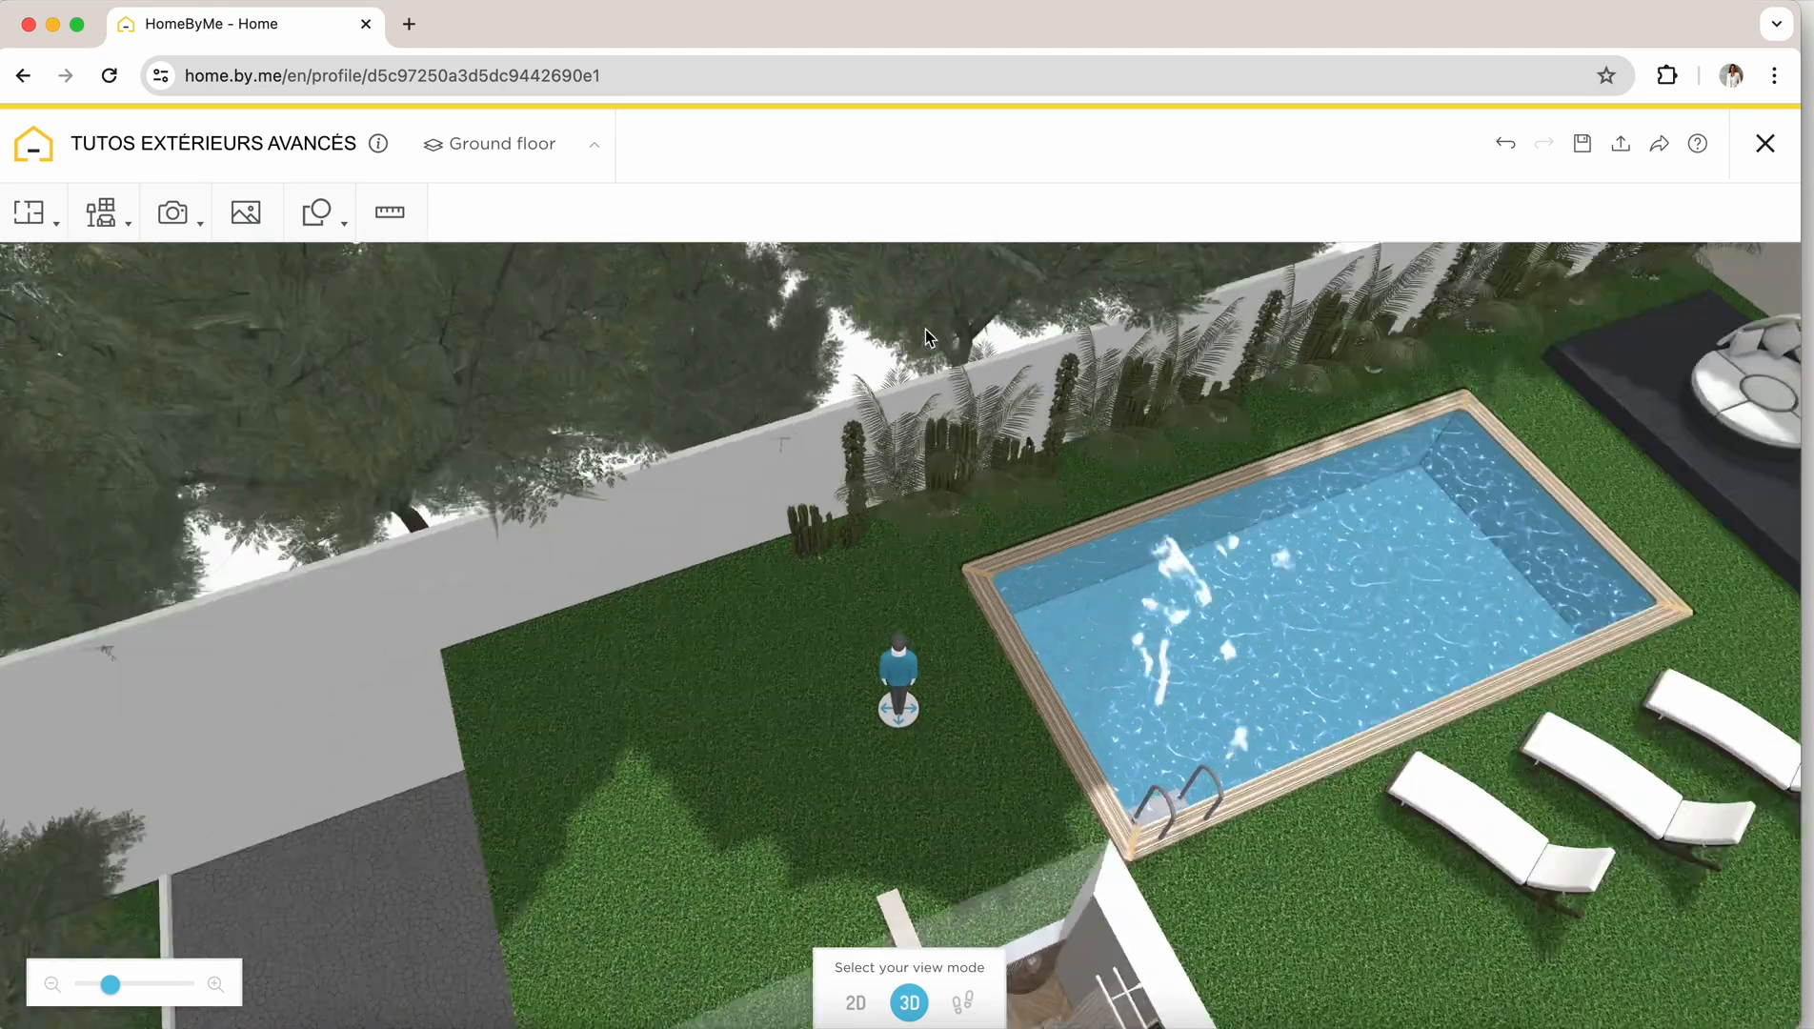
# Add elevation to the new garden area between the pool lawn and the driveway
pyautogui.scroll(3, 1203, 587)
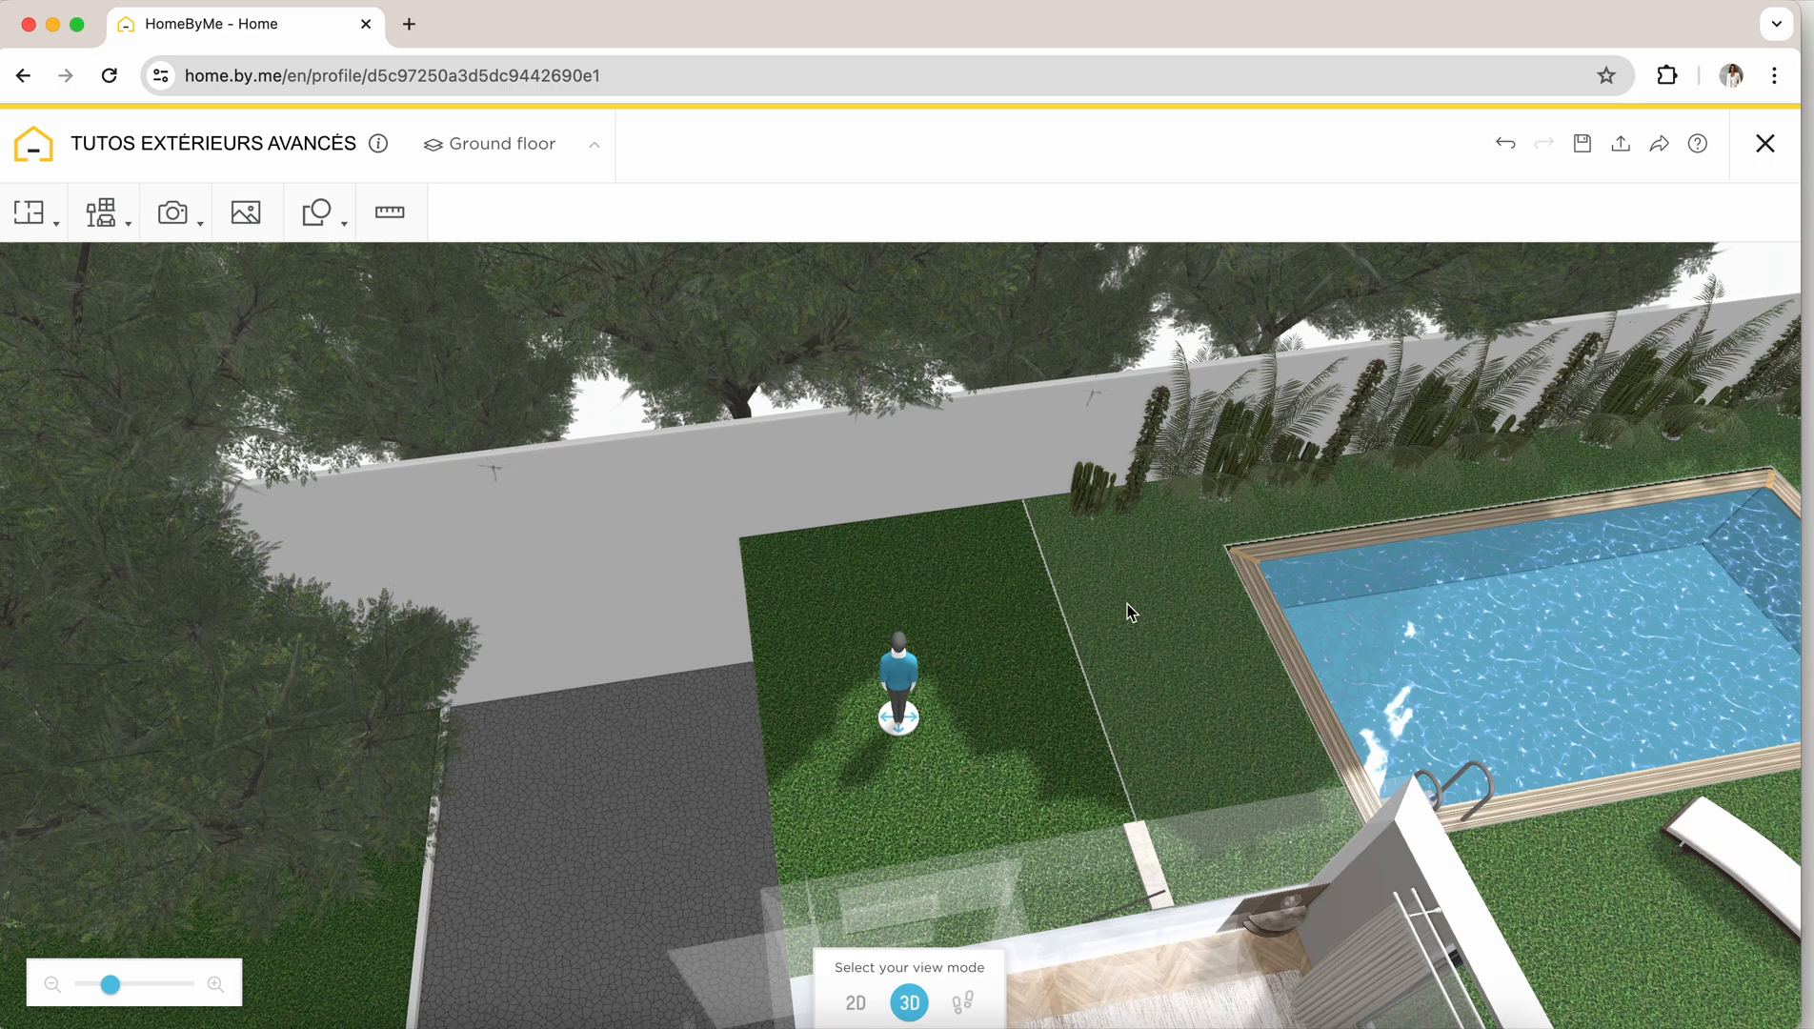
pyautogui.click(941, 619)
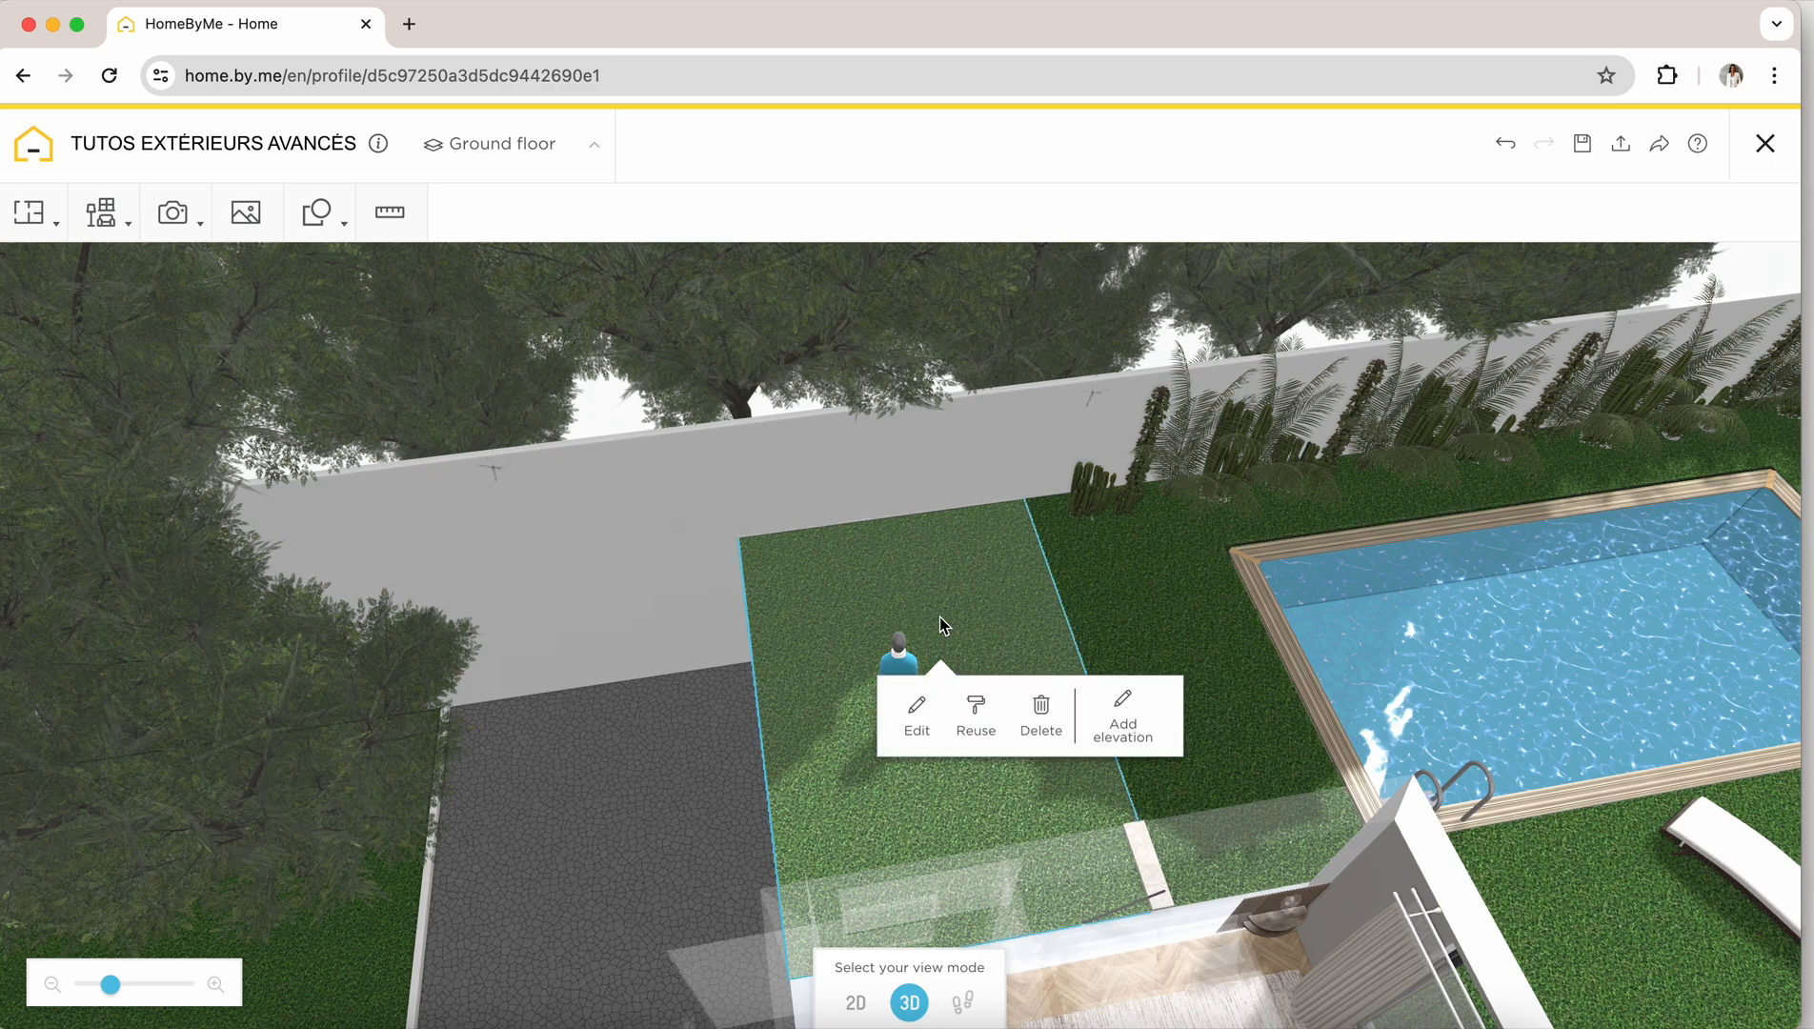
pyautogui.moveTo(681, 522); pyautogui.dragTo(788, 743)
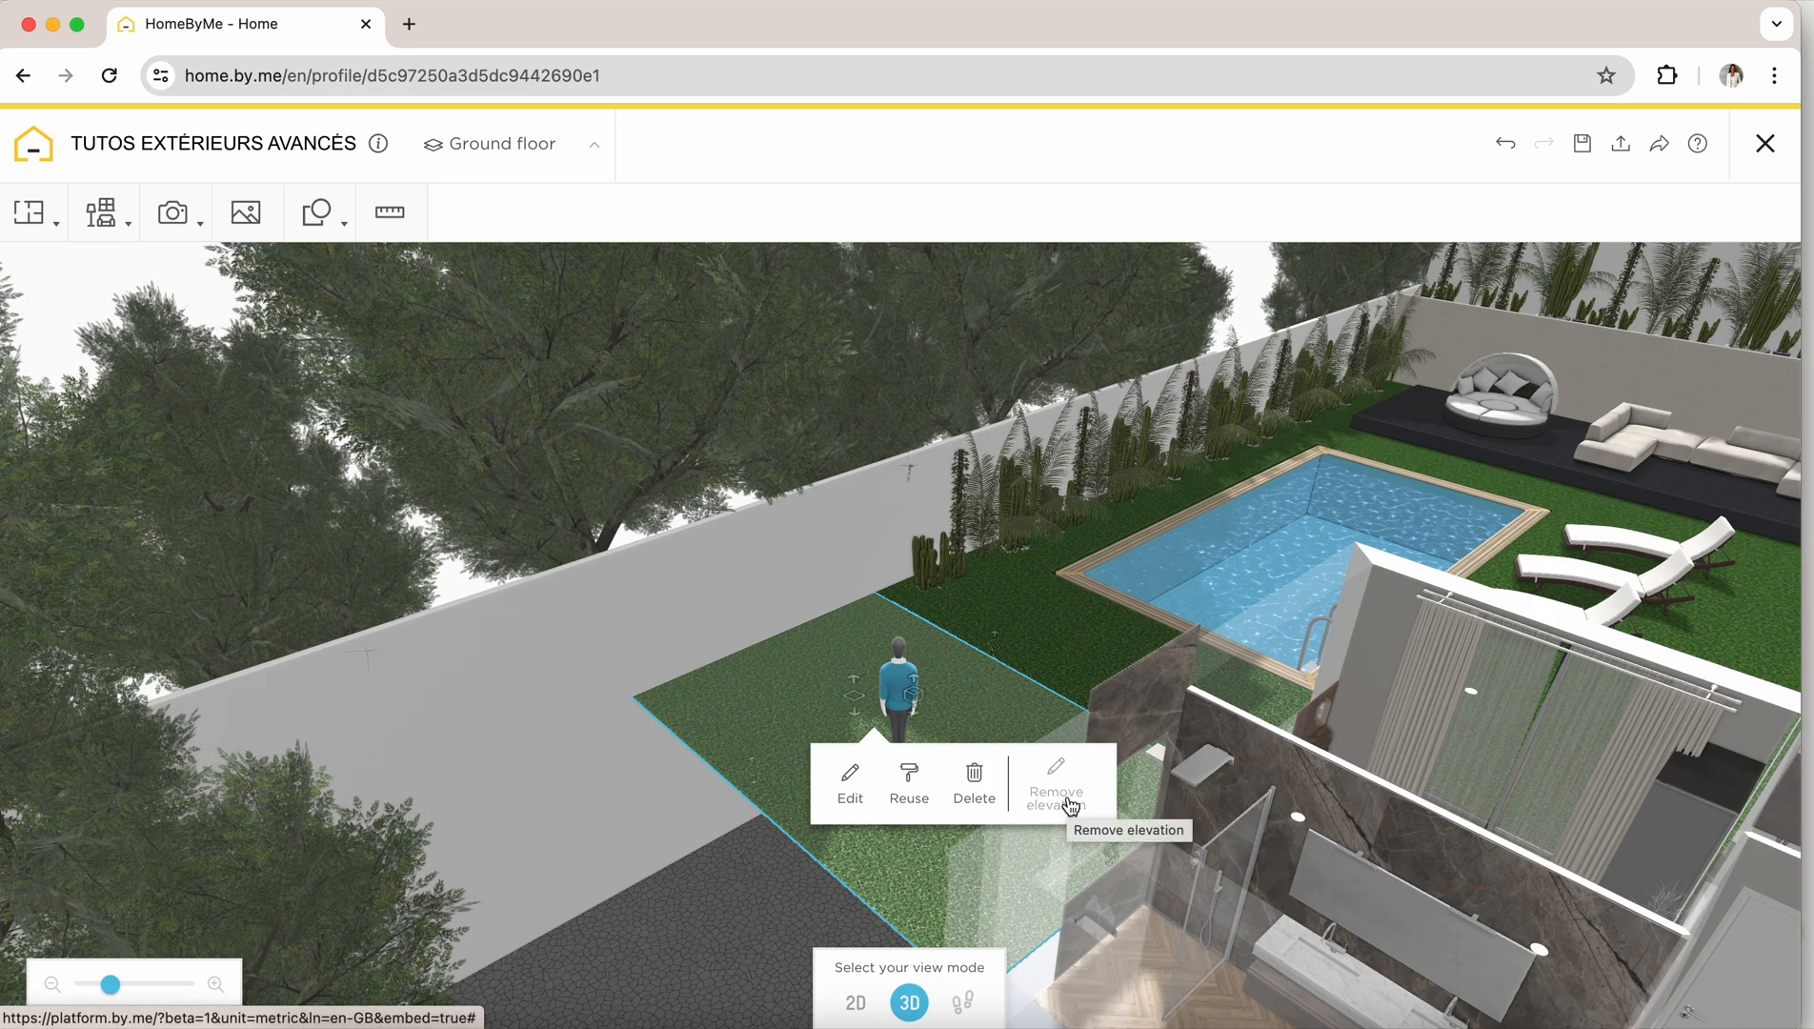
pyautogui.moveTo(896, 688); pyautogui.dragTo(978, 686)
pyautogui.moveTo(877, 644); pyautogui.dragTo(599, 745)
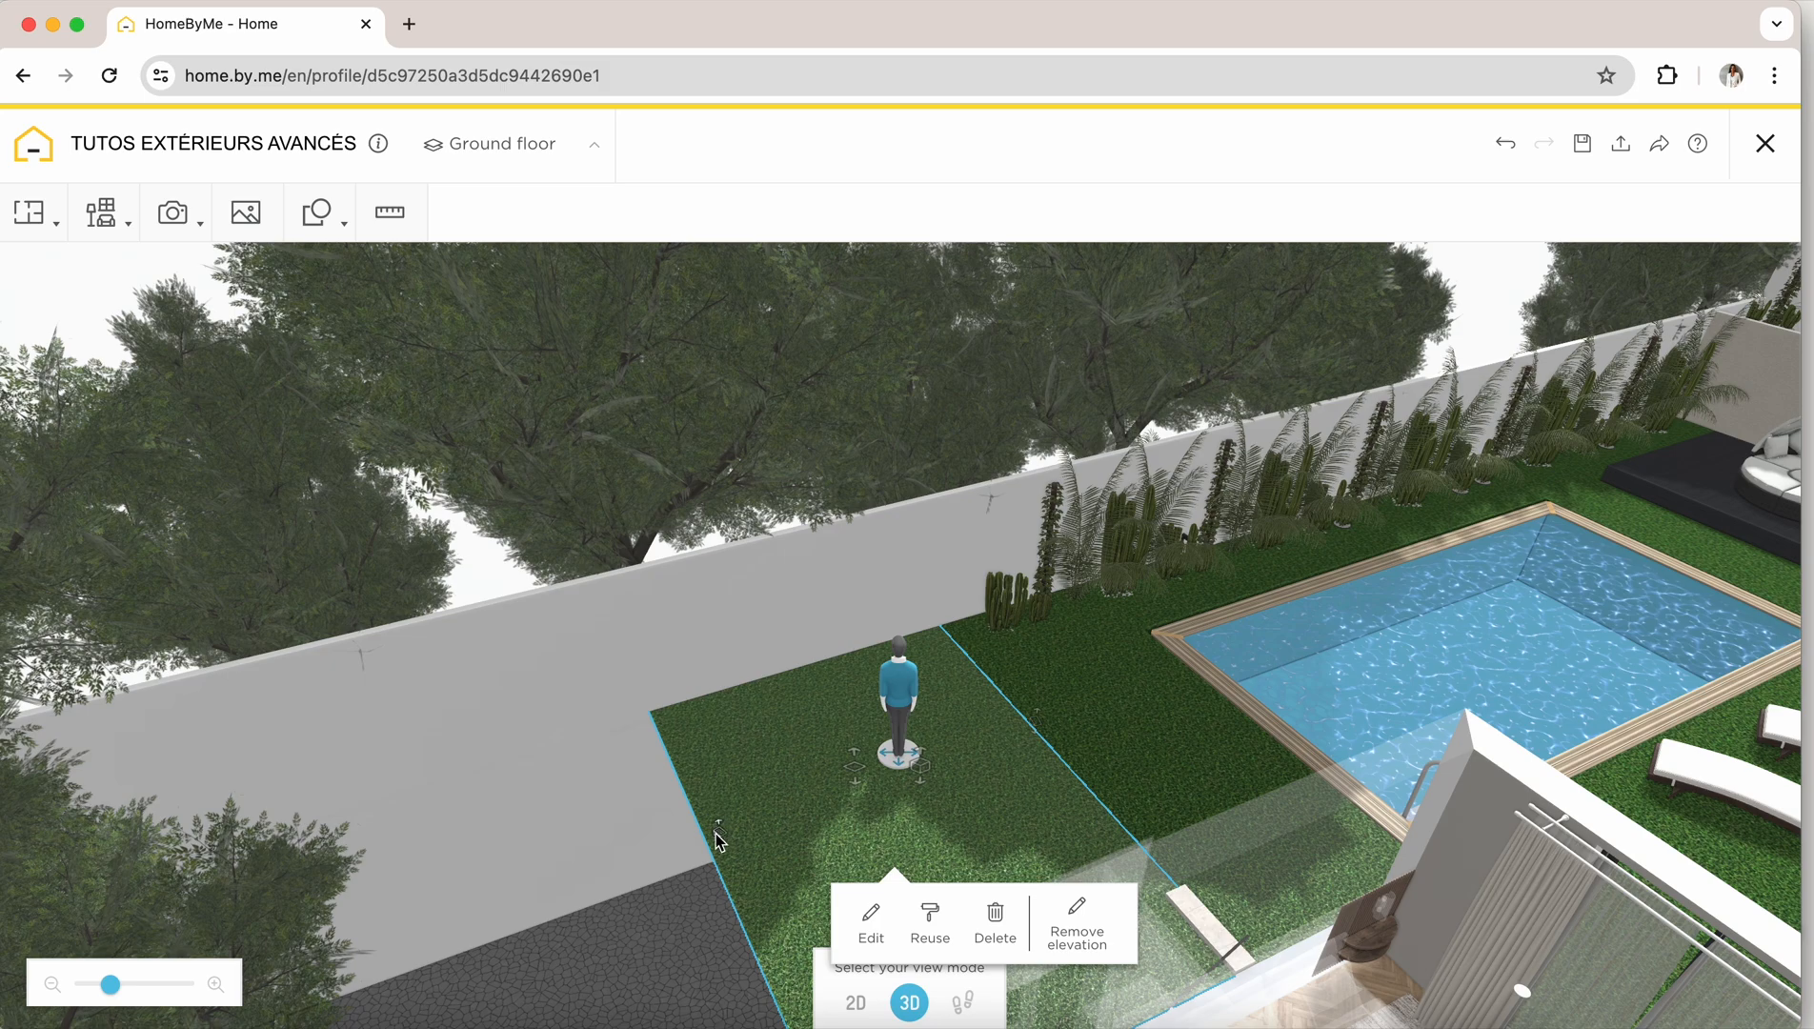
# Lower the garden's driveway-side edge to slope the surface, try raising another part of it, and undo that last change
pyautogui.moveTo(717, 834); pyautogui.dragTo(711, 909)
pyautogui.moveTo(898, 753); pyautogui.dragTo(855, 749)
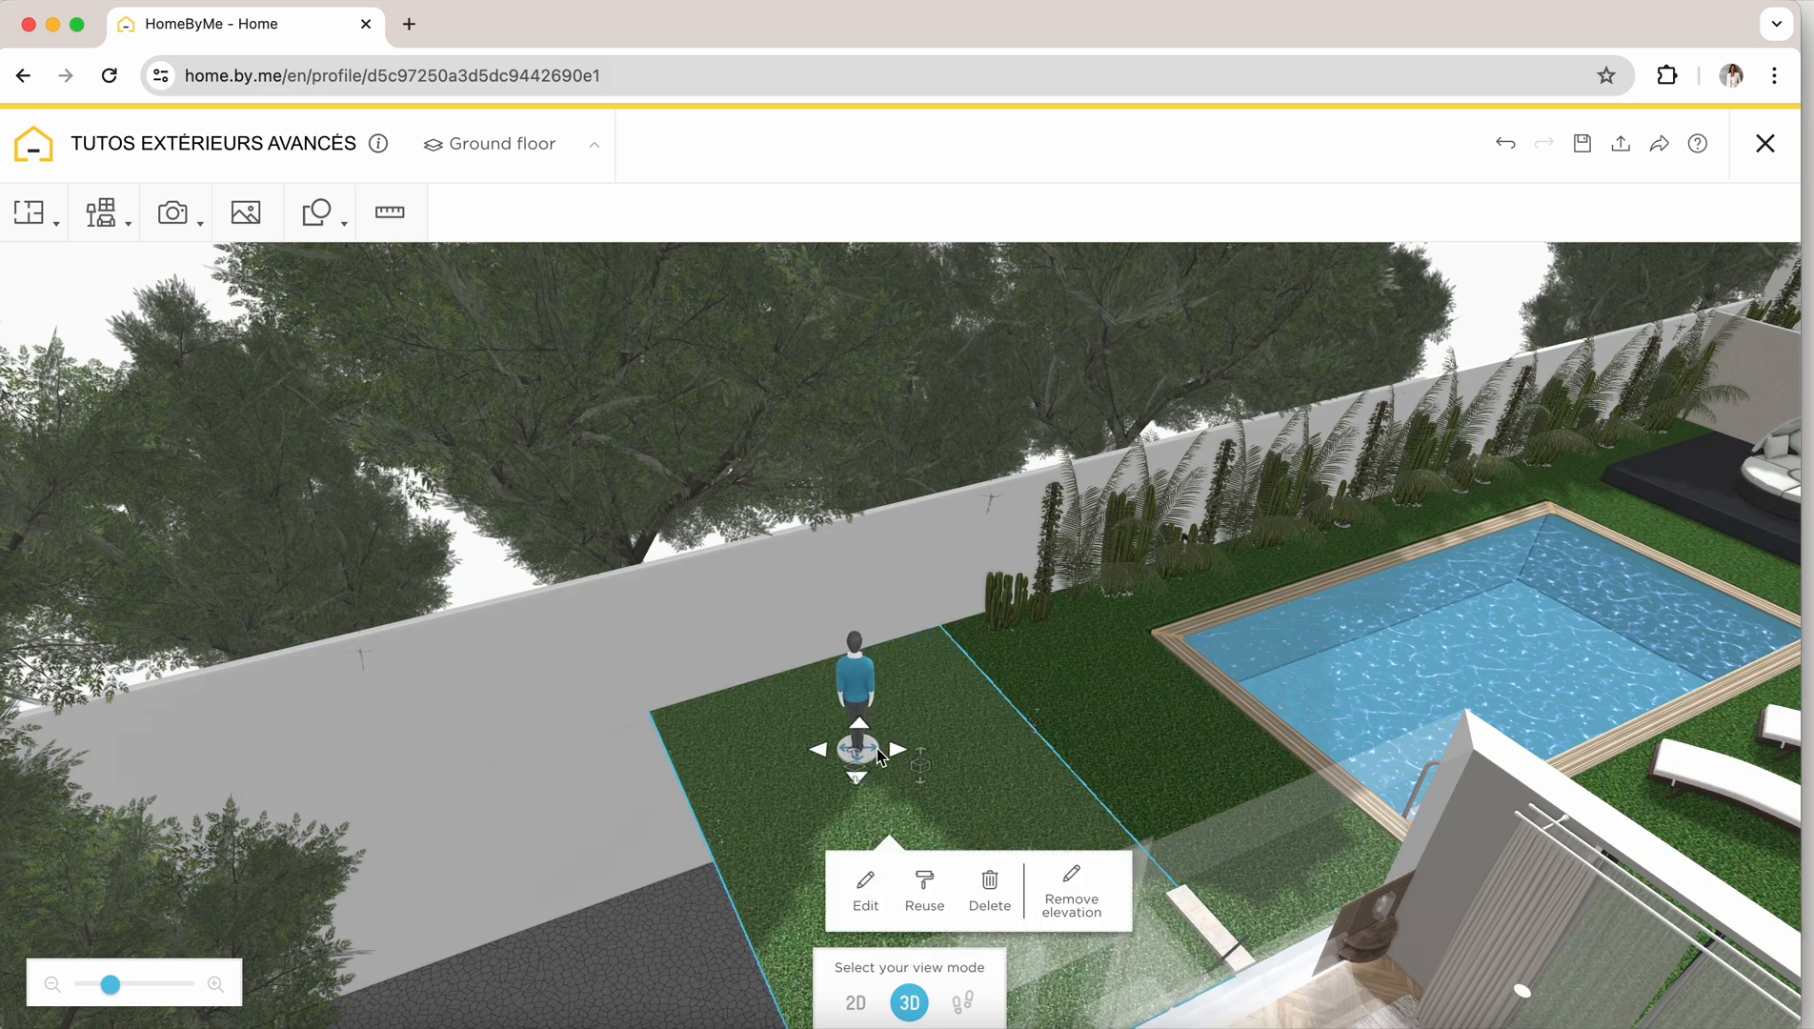
pyautogui.moveTo(969, 770); pyautogui.dragTo(969, 702)
pyautogui.press('super+z')
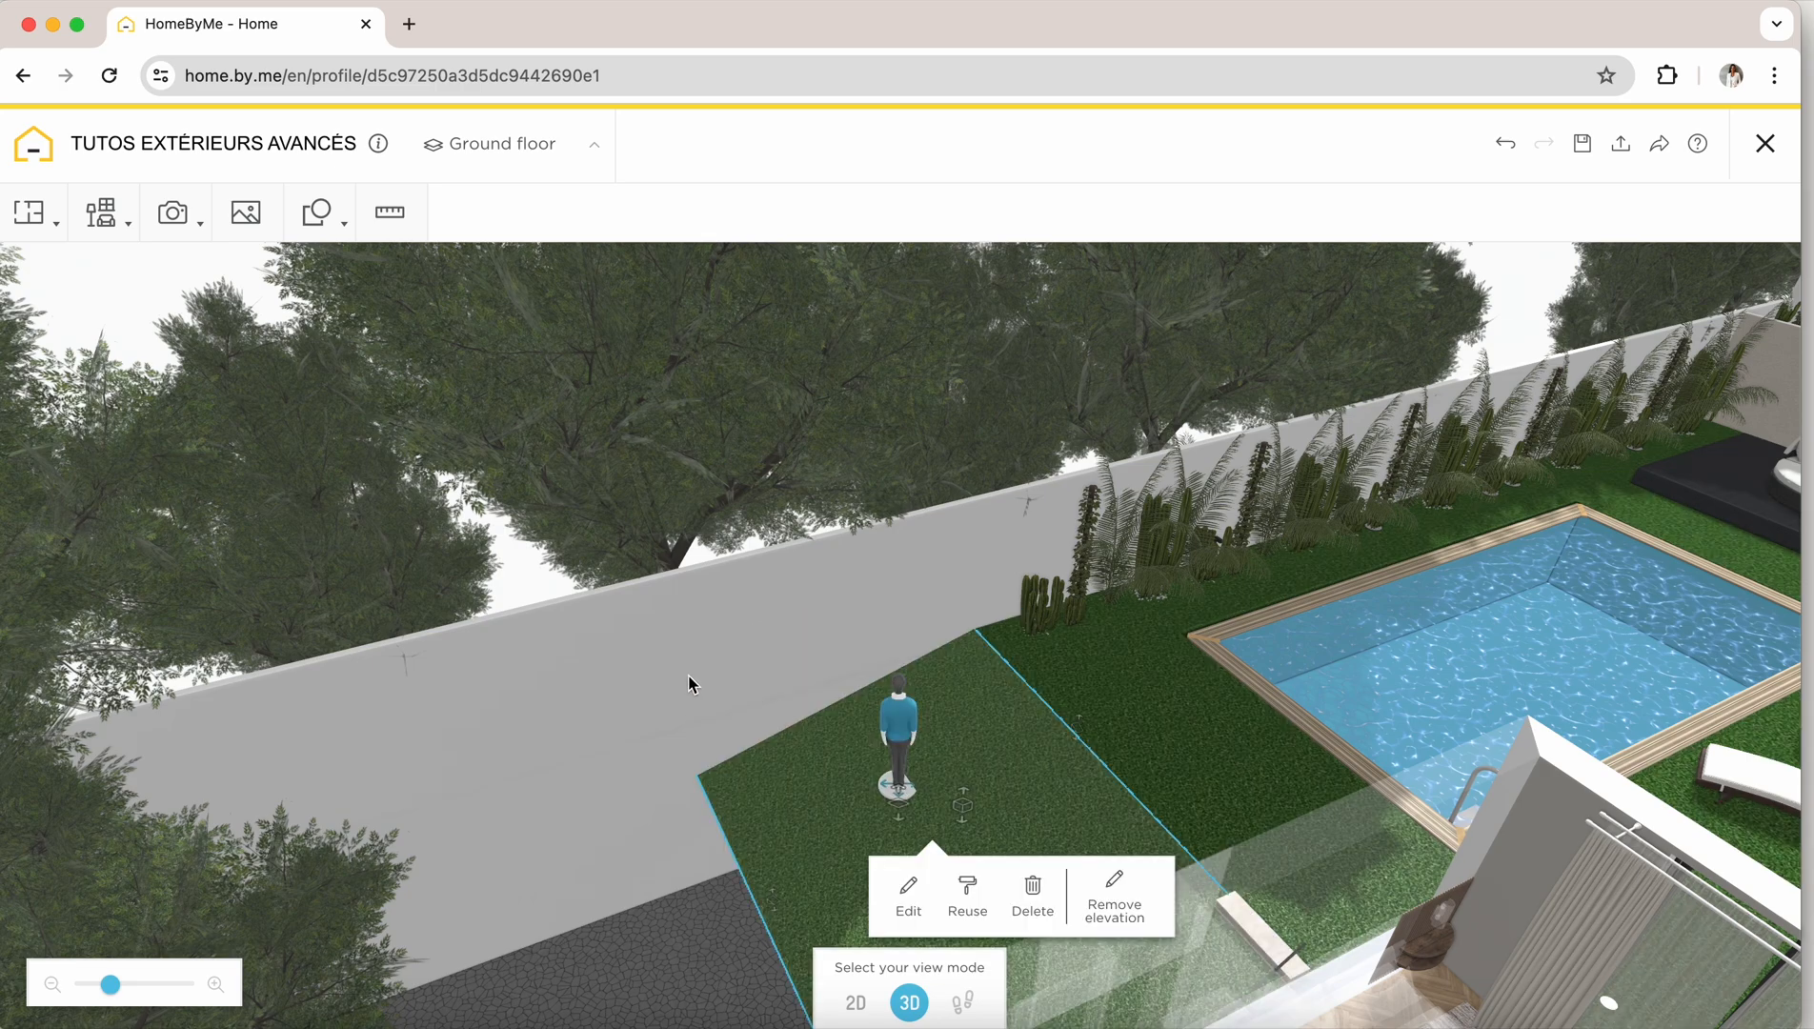
# Adjust the height of the whole garden surface above and below the lawn, leaving it lower than the pool lawn
pyautogui.moveTo(688, 684); pyautogui.dragTo(741, 688)
pyautogui.moveTo(980, 761); pyautogui.dragTo(972, 701)
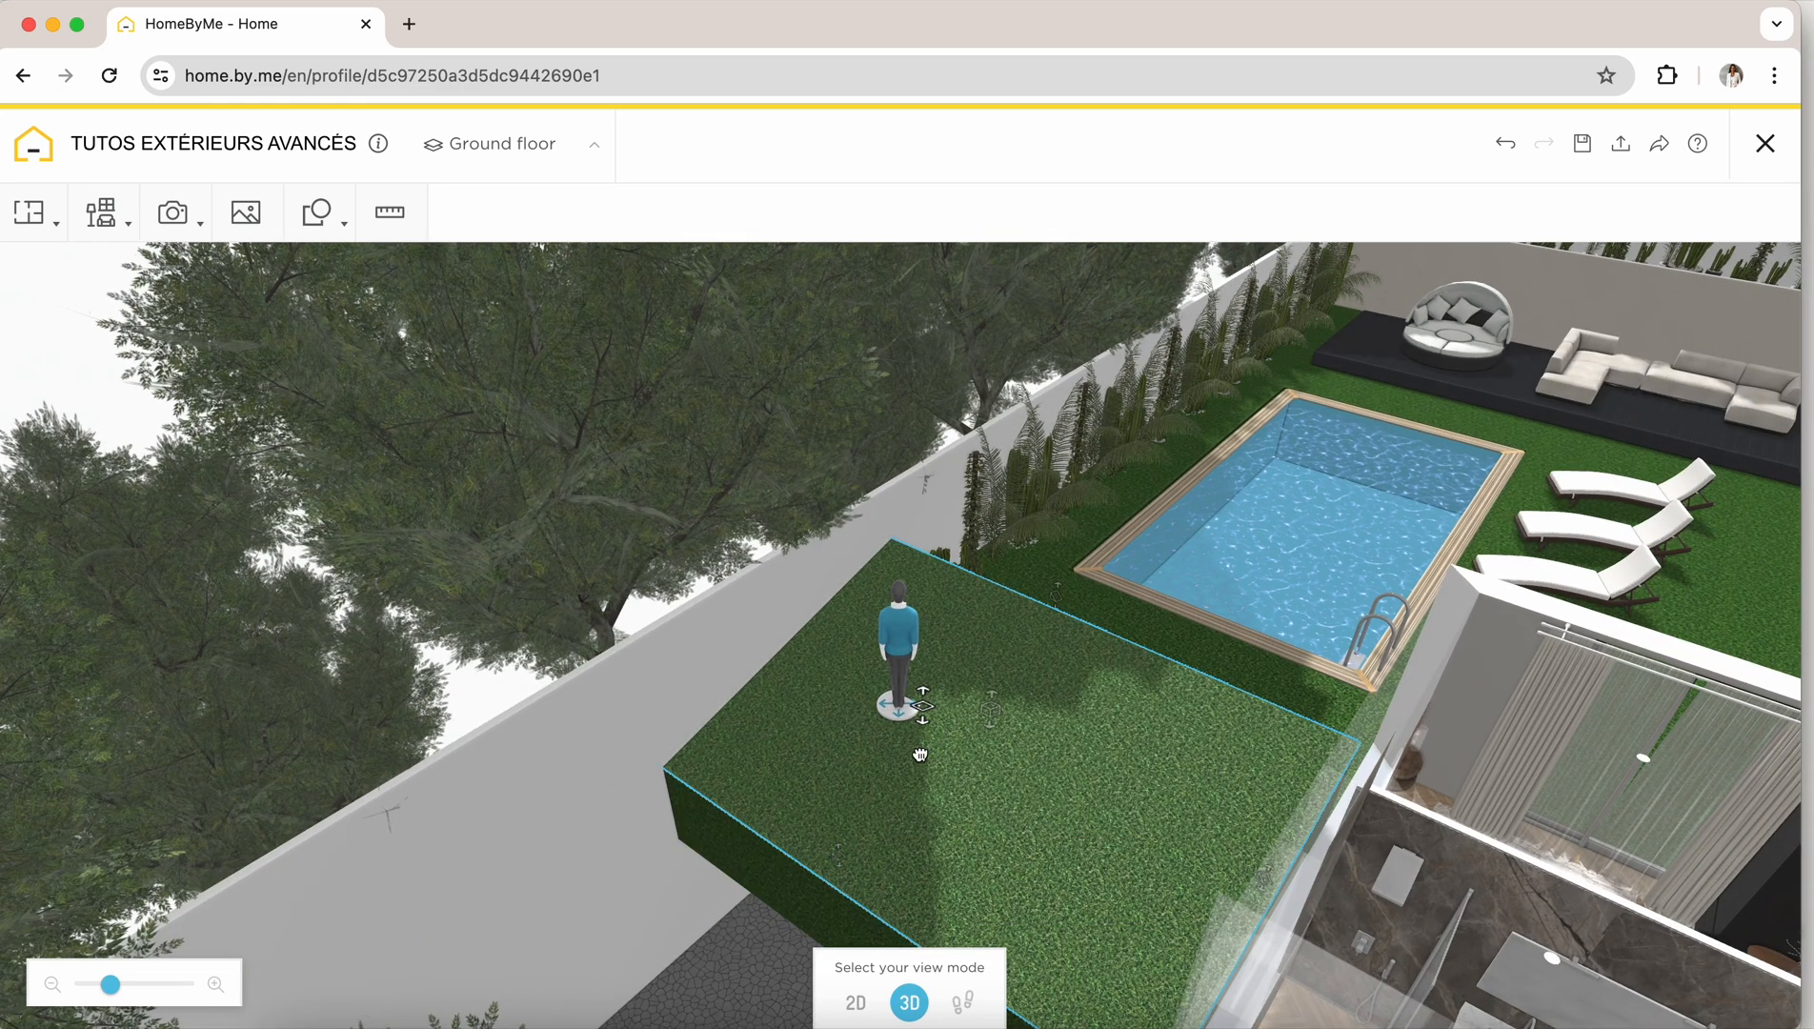
pyautogui.moveTo(919, 755); pyautogui.dragTo(919, 805)
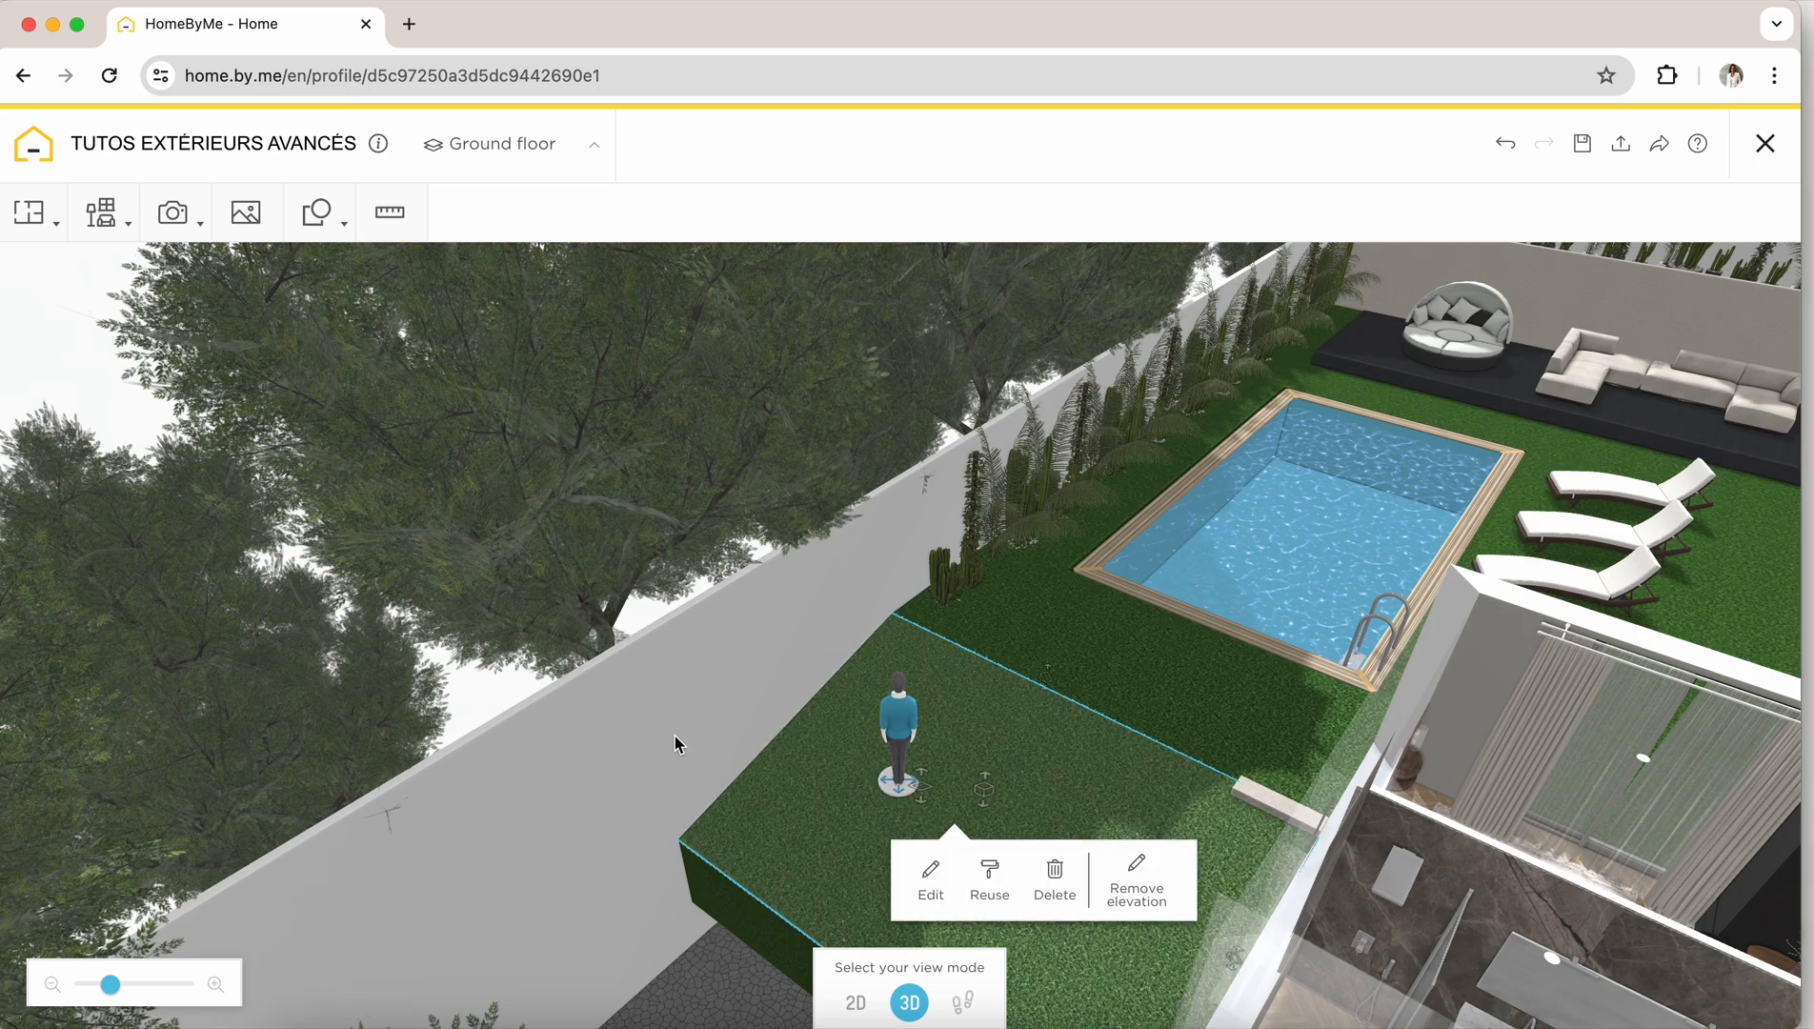
pyautogui.moveTo(676, 741); pyautogui.dragTo(983, 749)
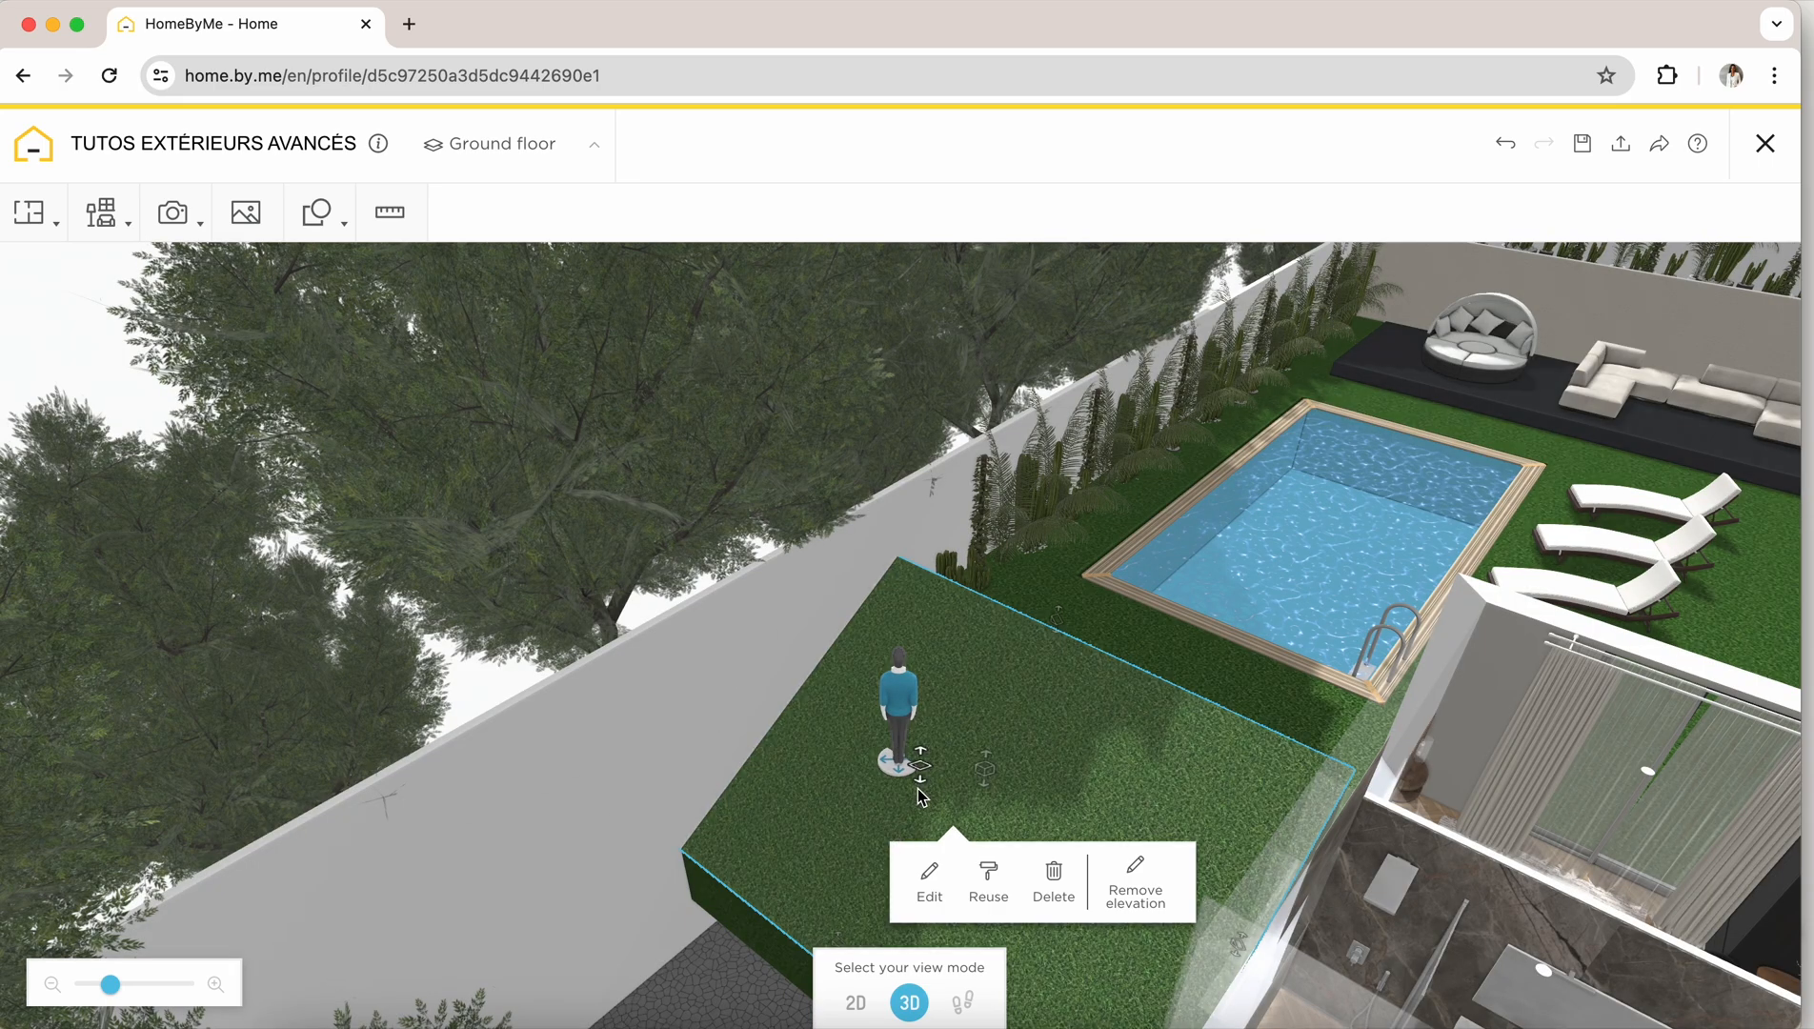
pyautogui.moveTo(919, 800); pyautogui.dragTo(917, 863)
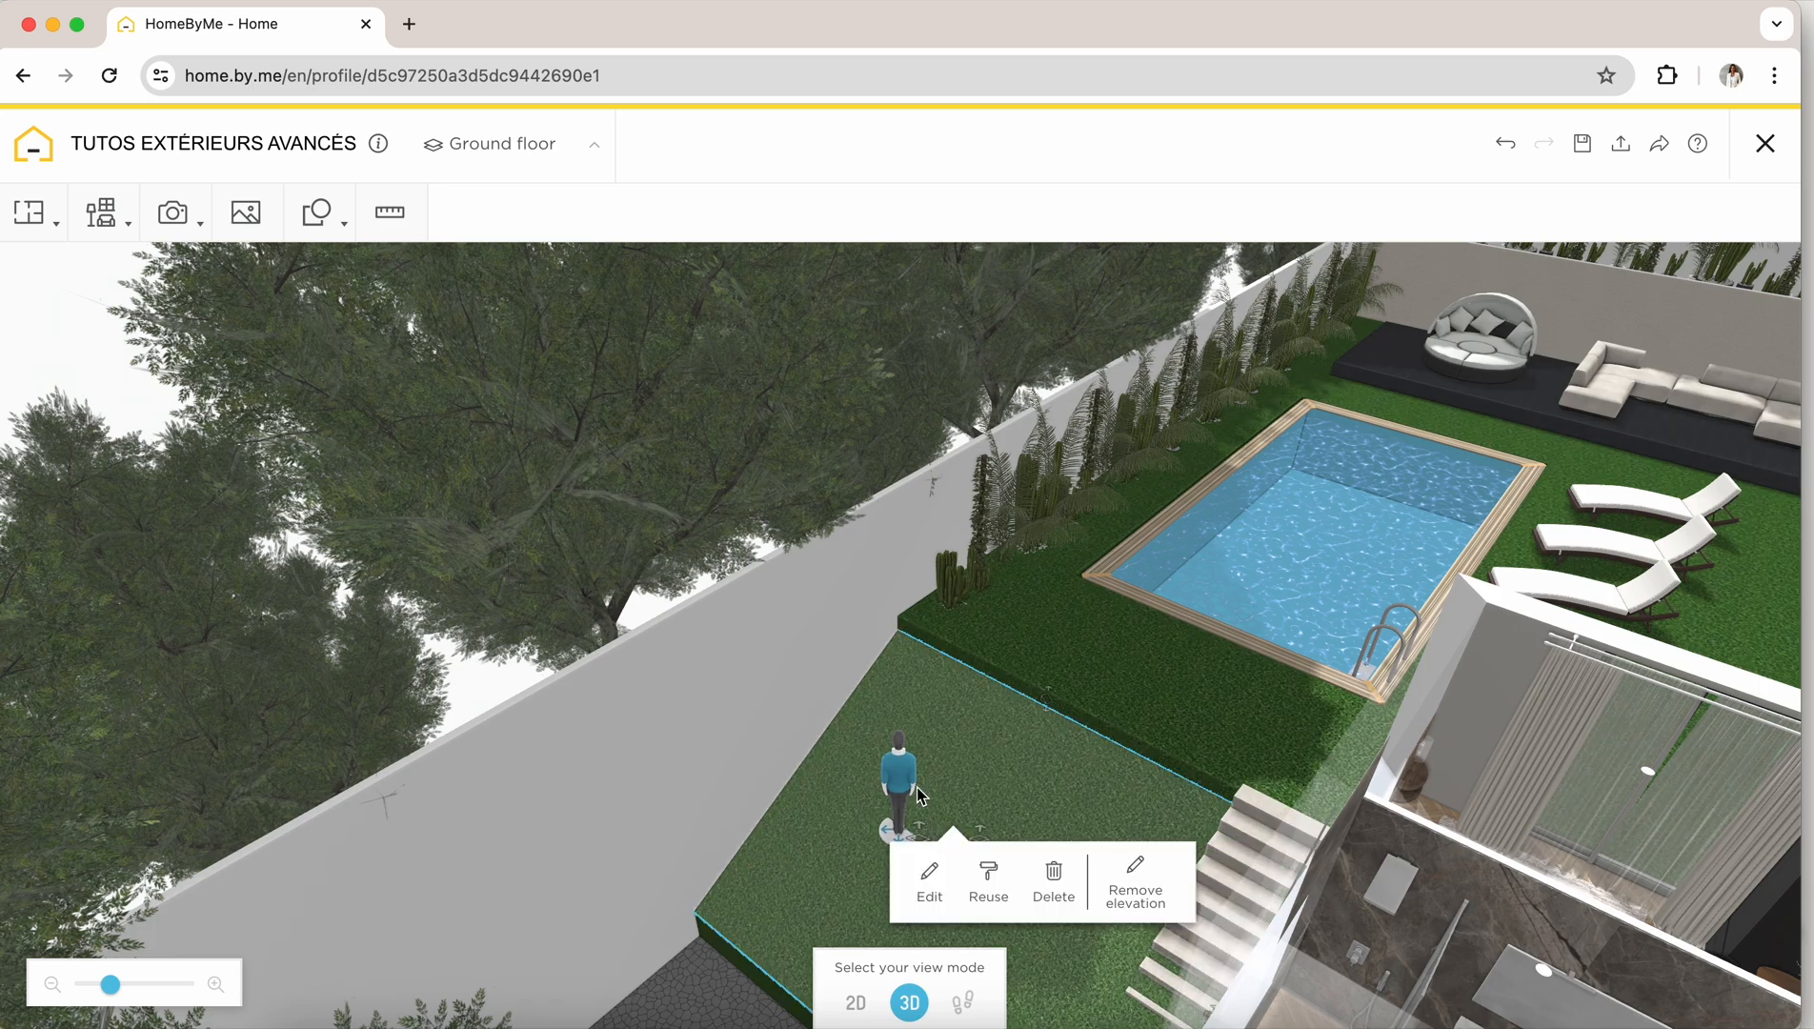
# Lower the garden's outer edge toward the driveway's level and inspect the slope
pyautogui.moveTo(748, 677); pyautogui.dragTo(702, 678)
pyautogui.moveTo(779, 958); pyautogui.dragTo(777, 987)
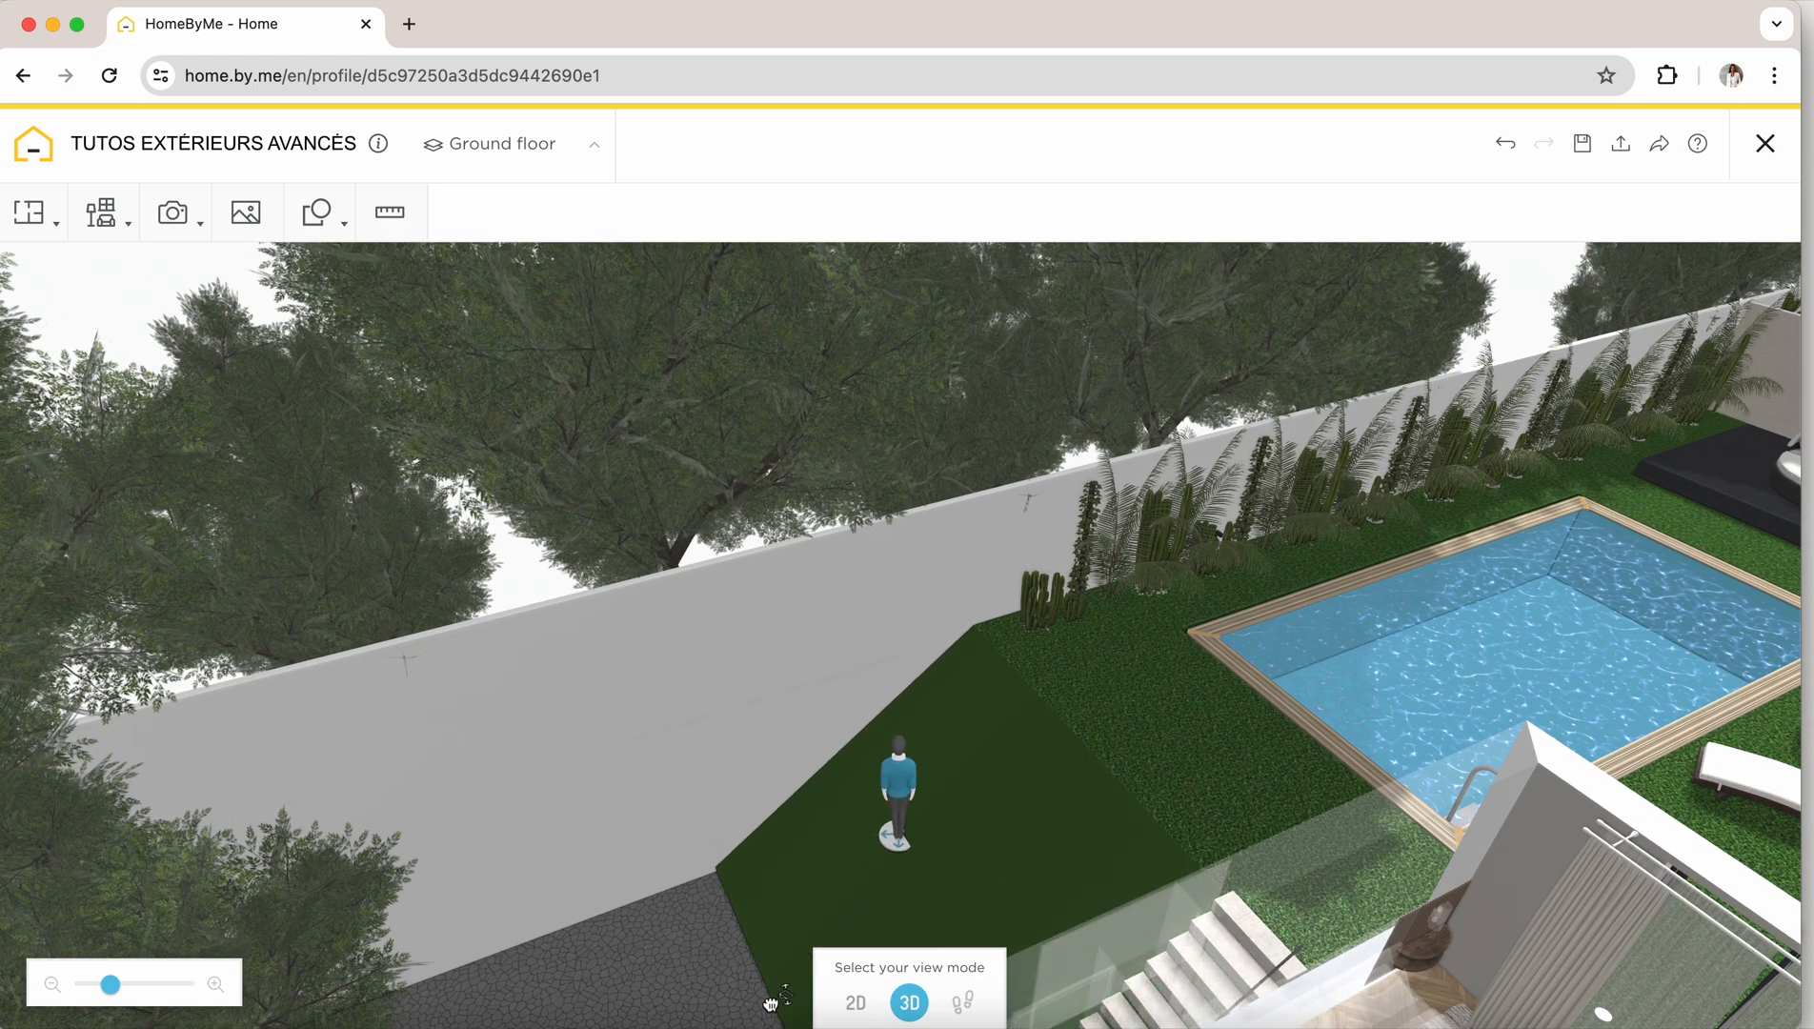
pyautogui.moveTo(767, 724); pyautogui.dragTo(902, 610)
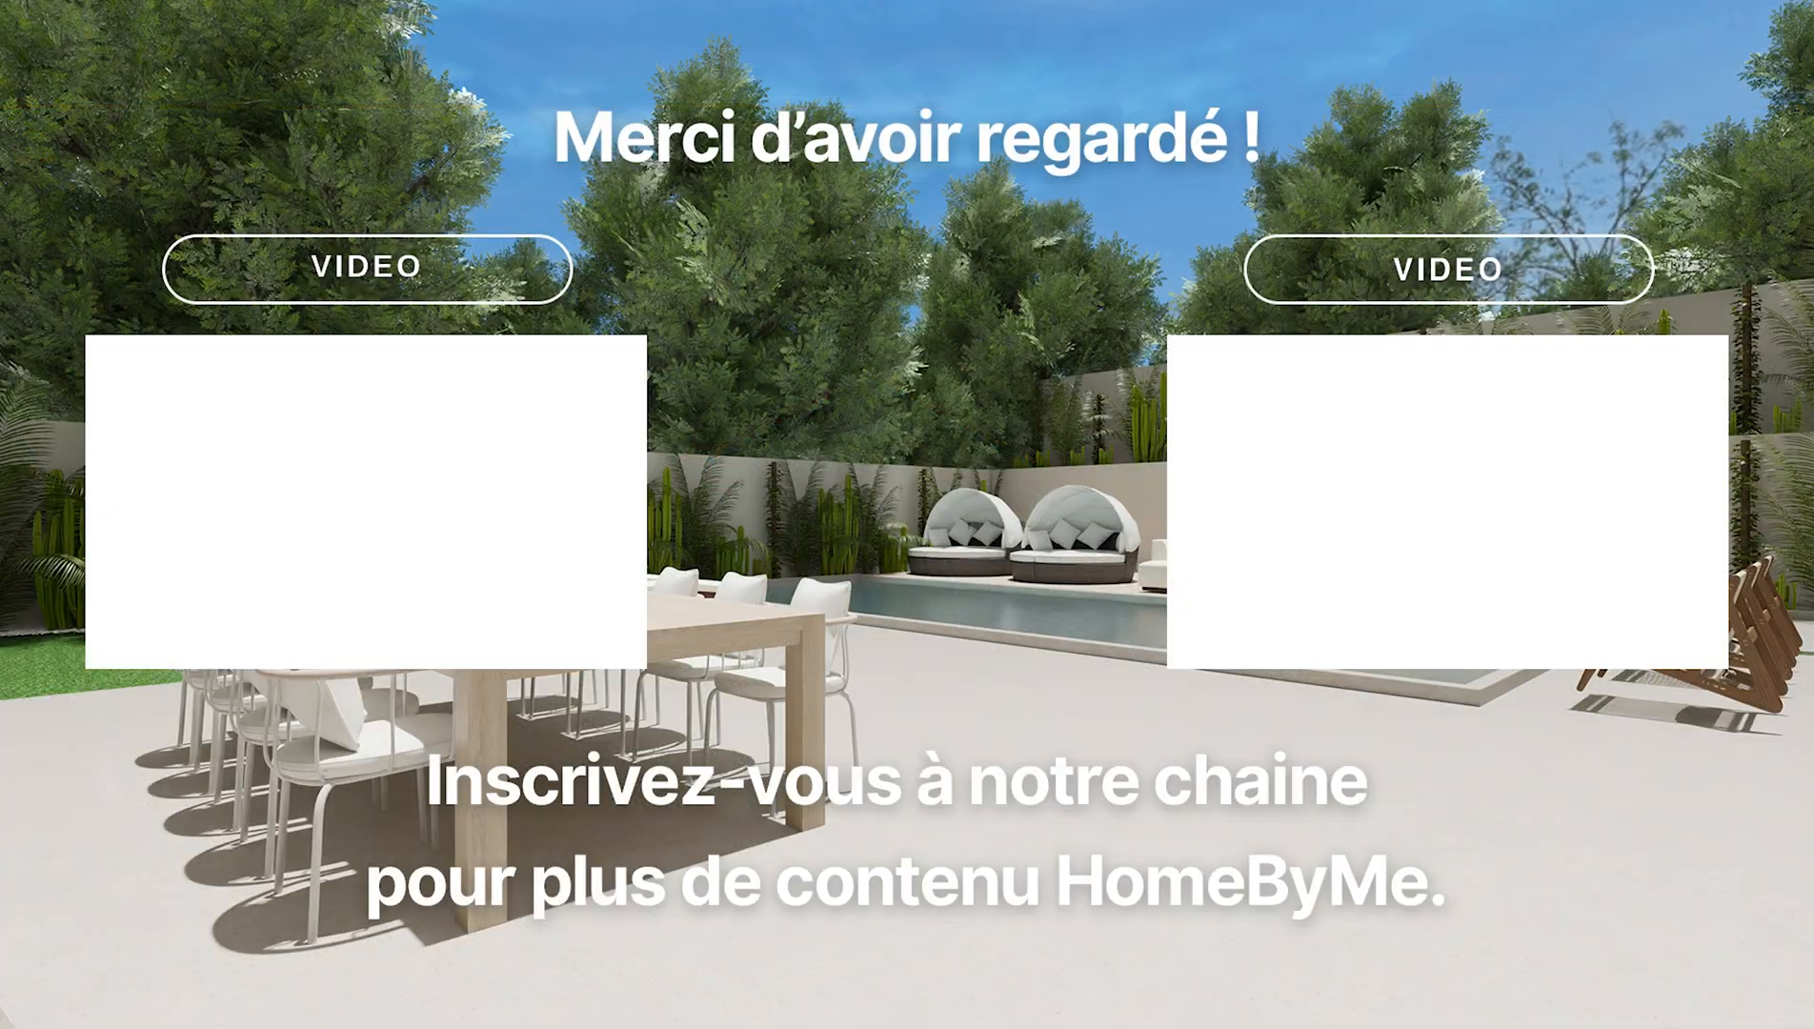